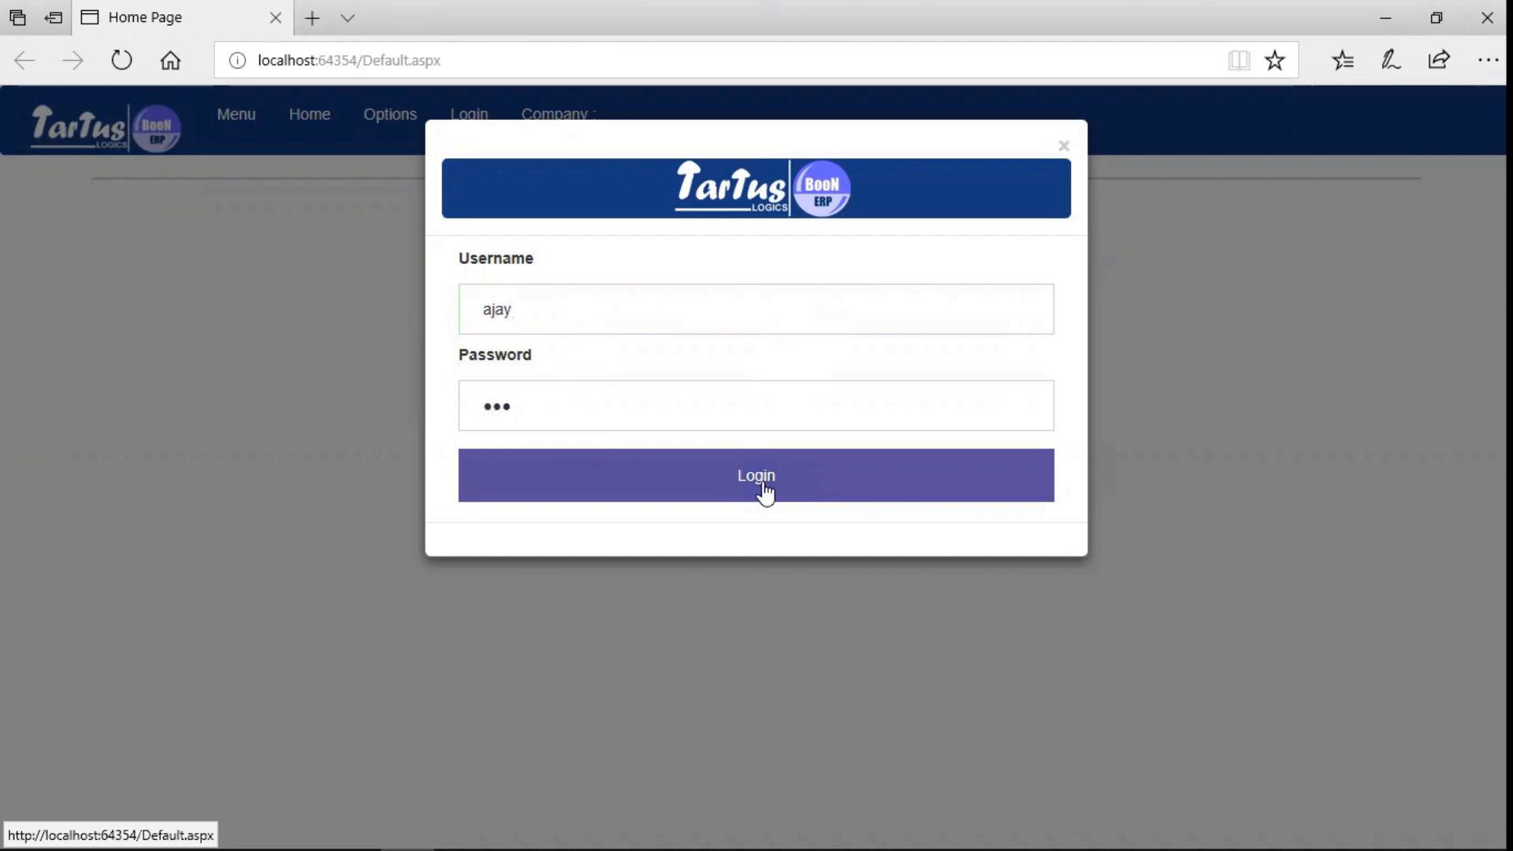
- Sign in and open the Security Privileges form under Administration > Setup > Security
{"action": "left_click", "coordinate": [764, 492]}
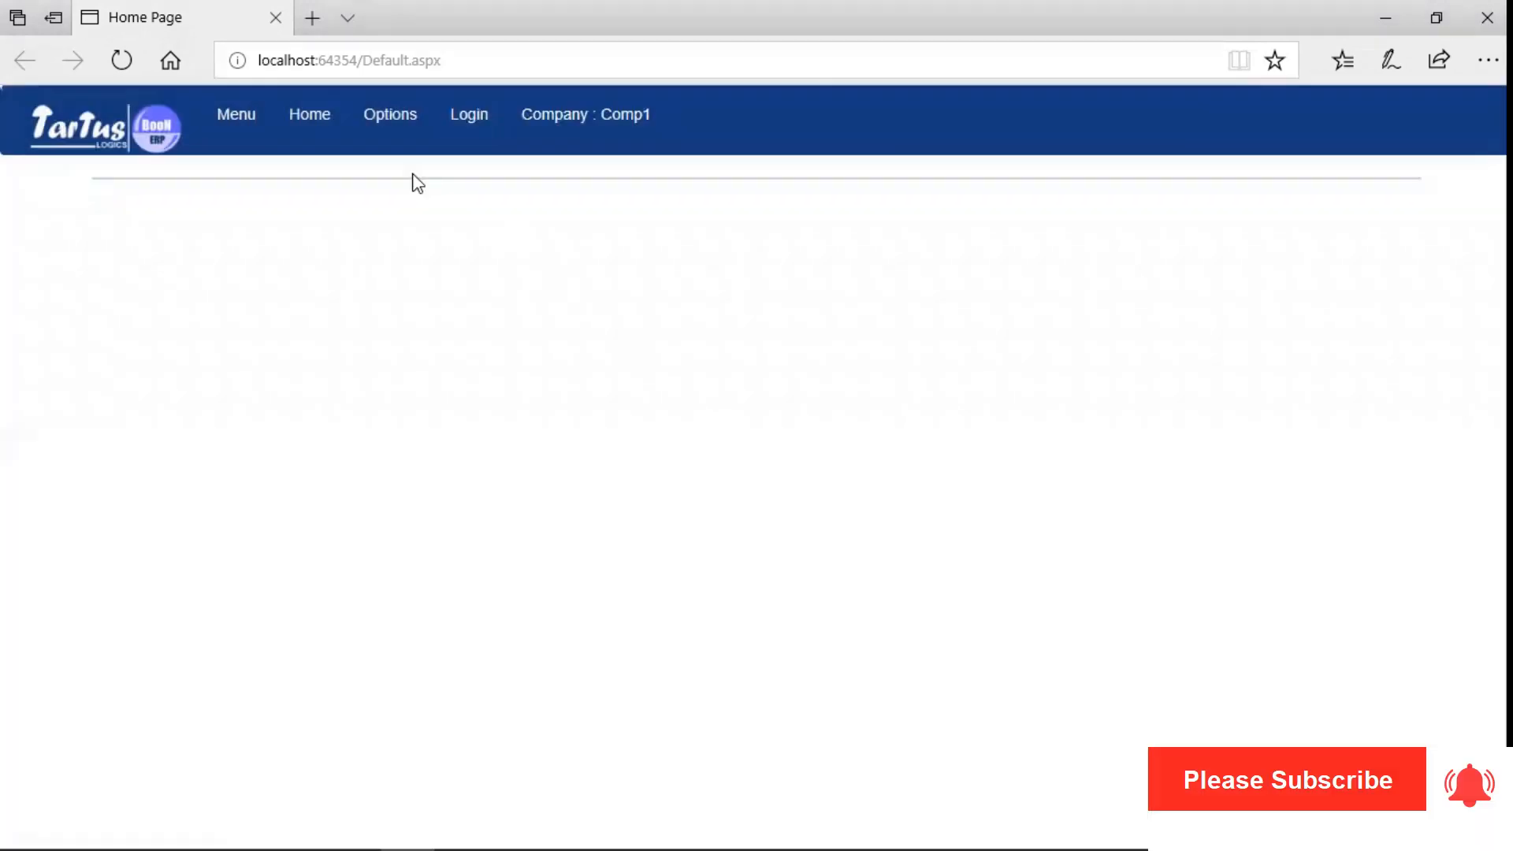
{"action": "left_click", "coordinate": [220, 126]}
{"action": "left_click", "coordinate": [335, 528]}
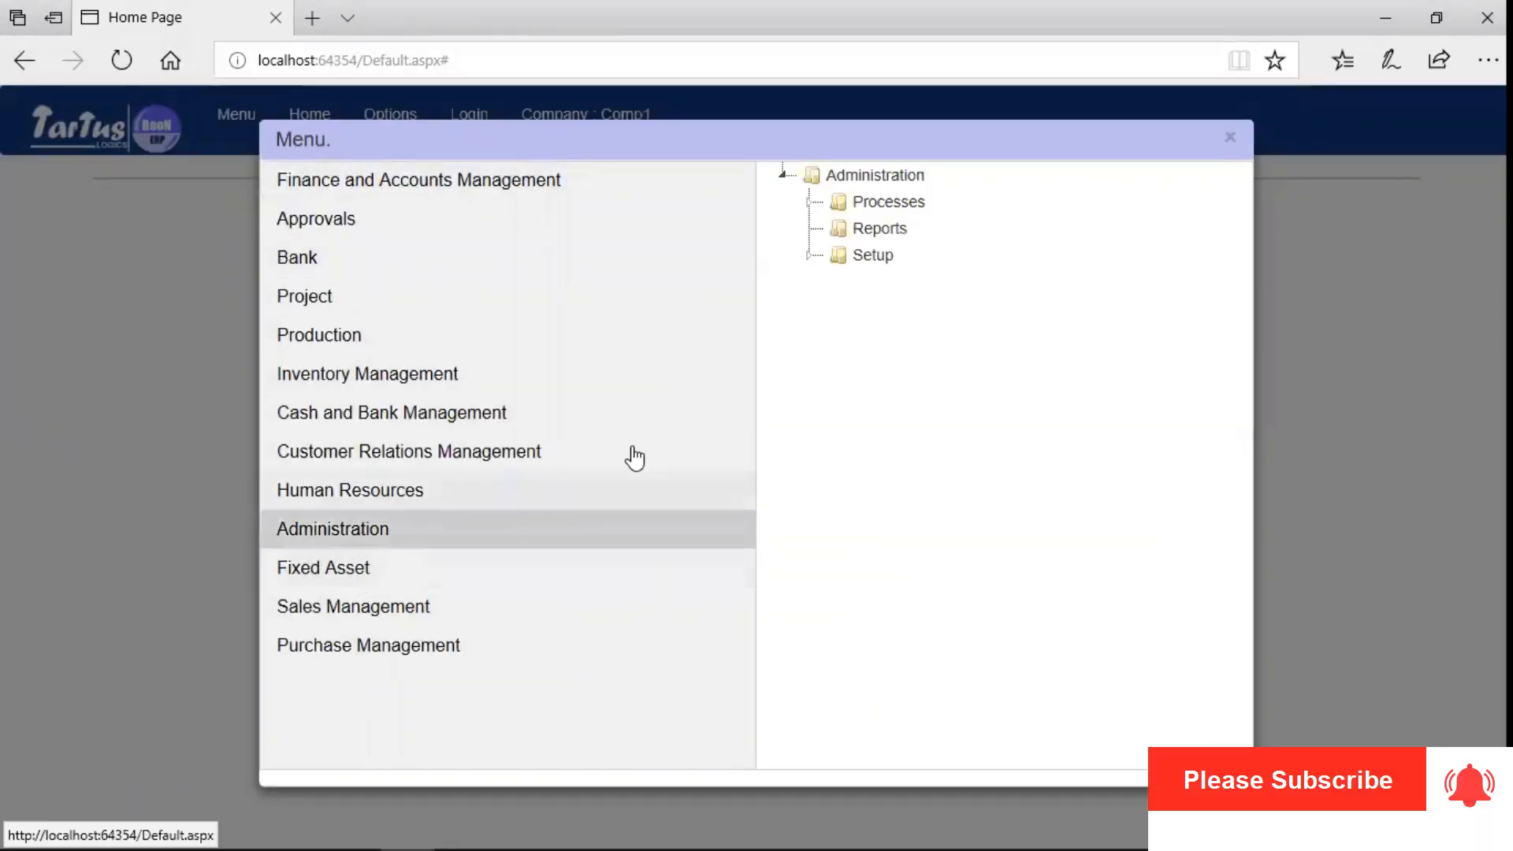
{"action": "left_click", "coordinate": [810, 255]}
{"action": "left_click", "coordinate": [835, 468]}
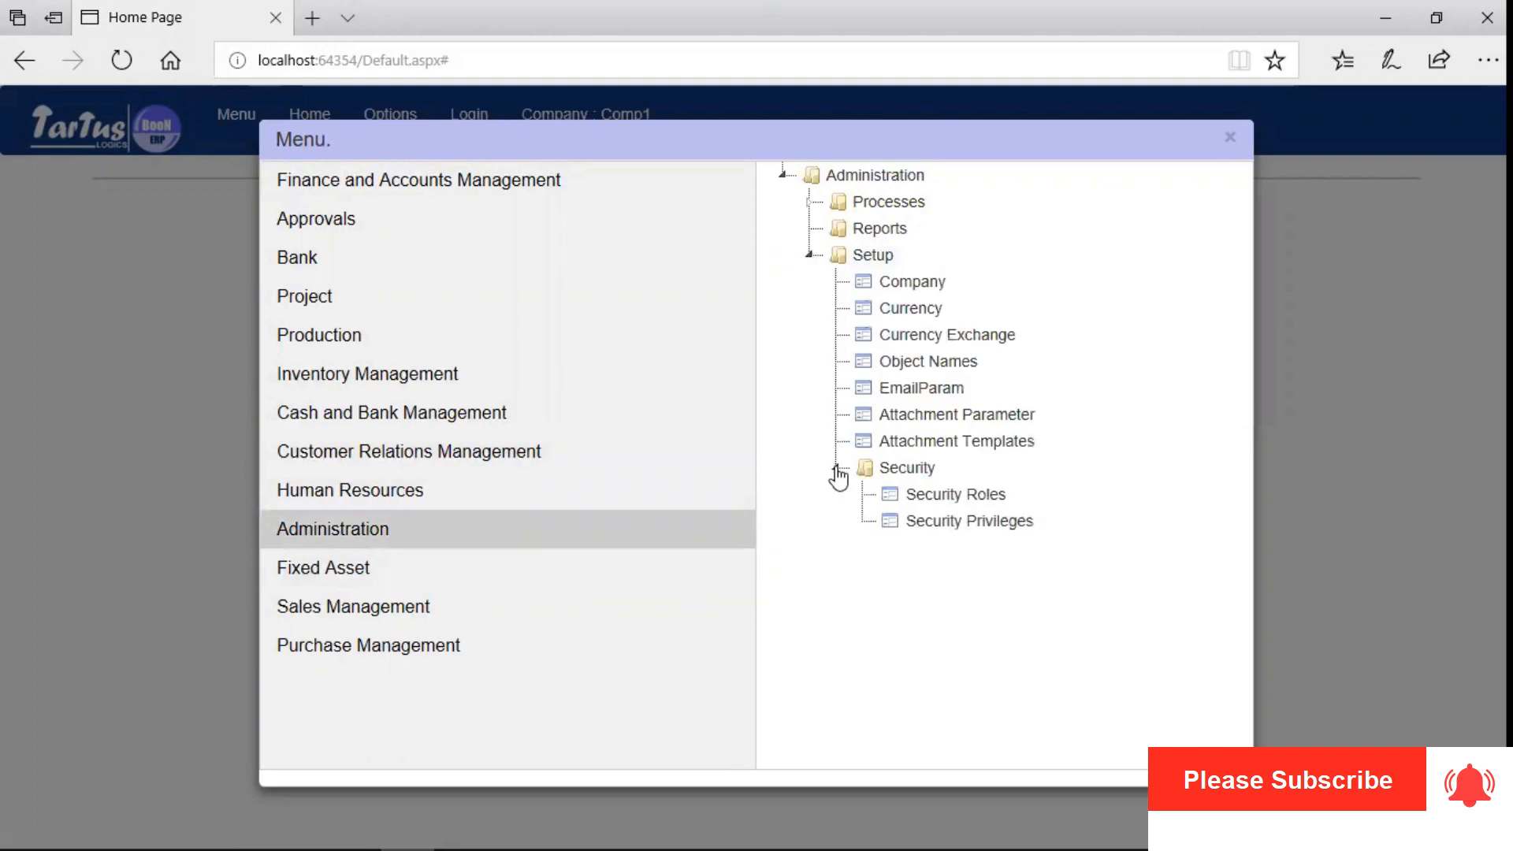
{"action": "left_click", "coordinate": [938, 516]}
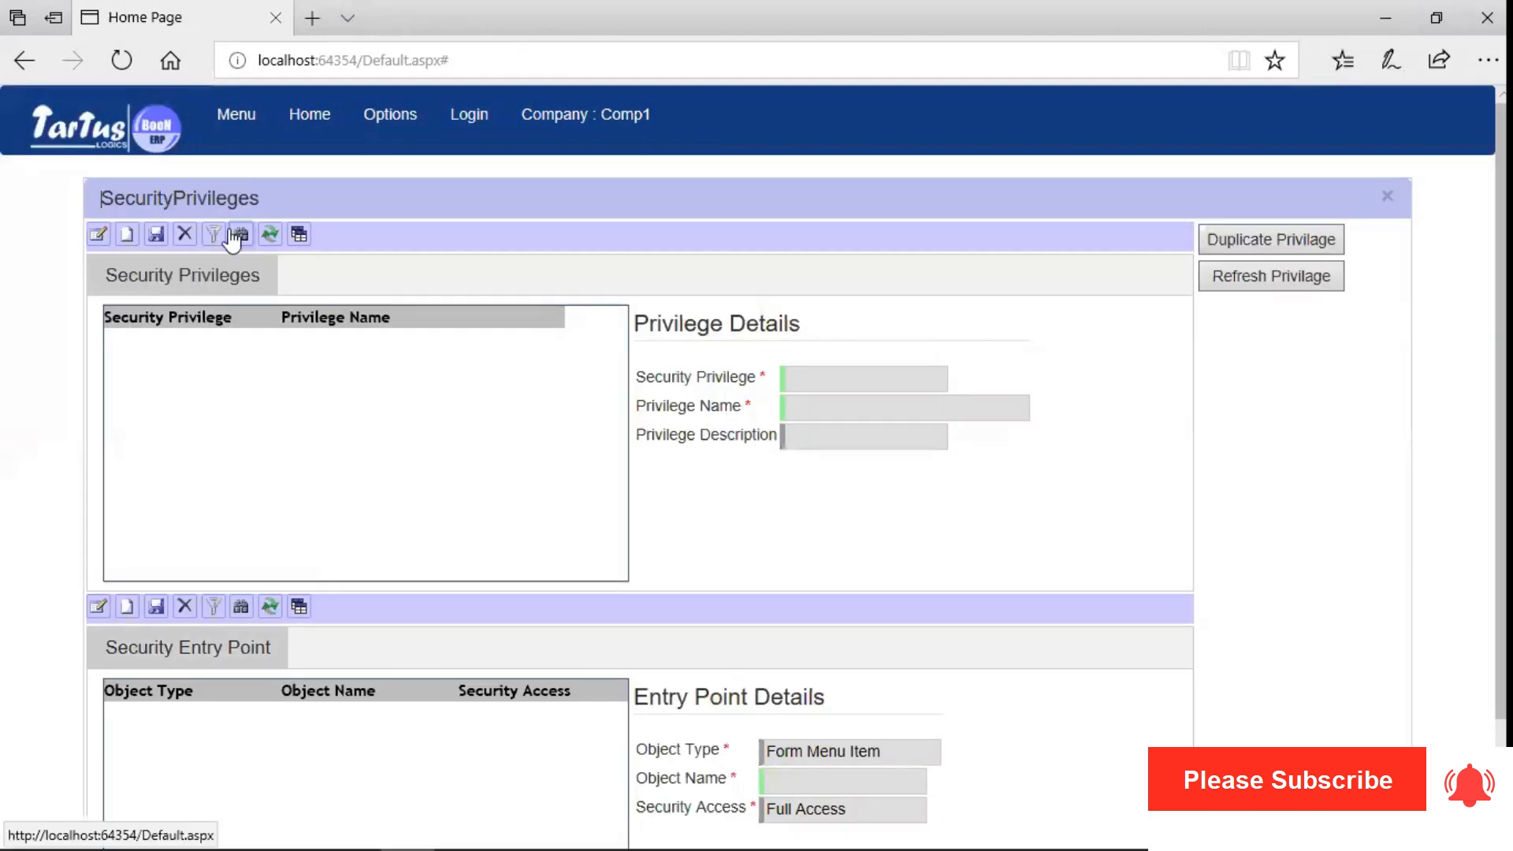
- Create a privilege with id and name 'Vendor Invoice Full Access' and save it
{"action": "left_click", "coordinate": [127, 234]}
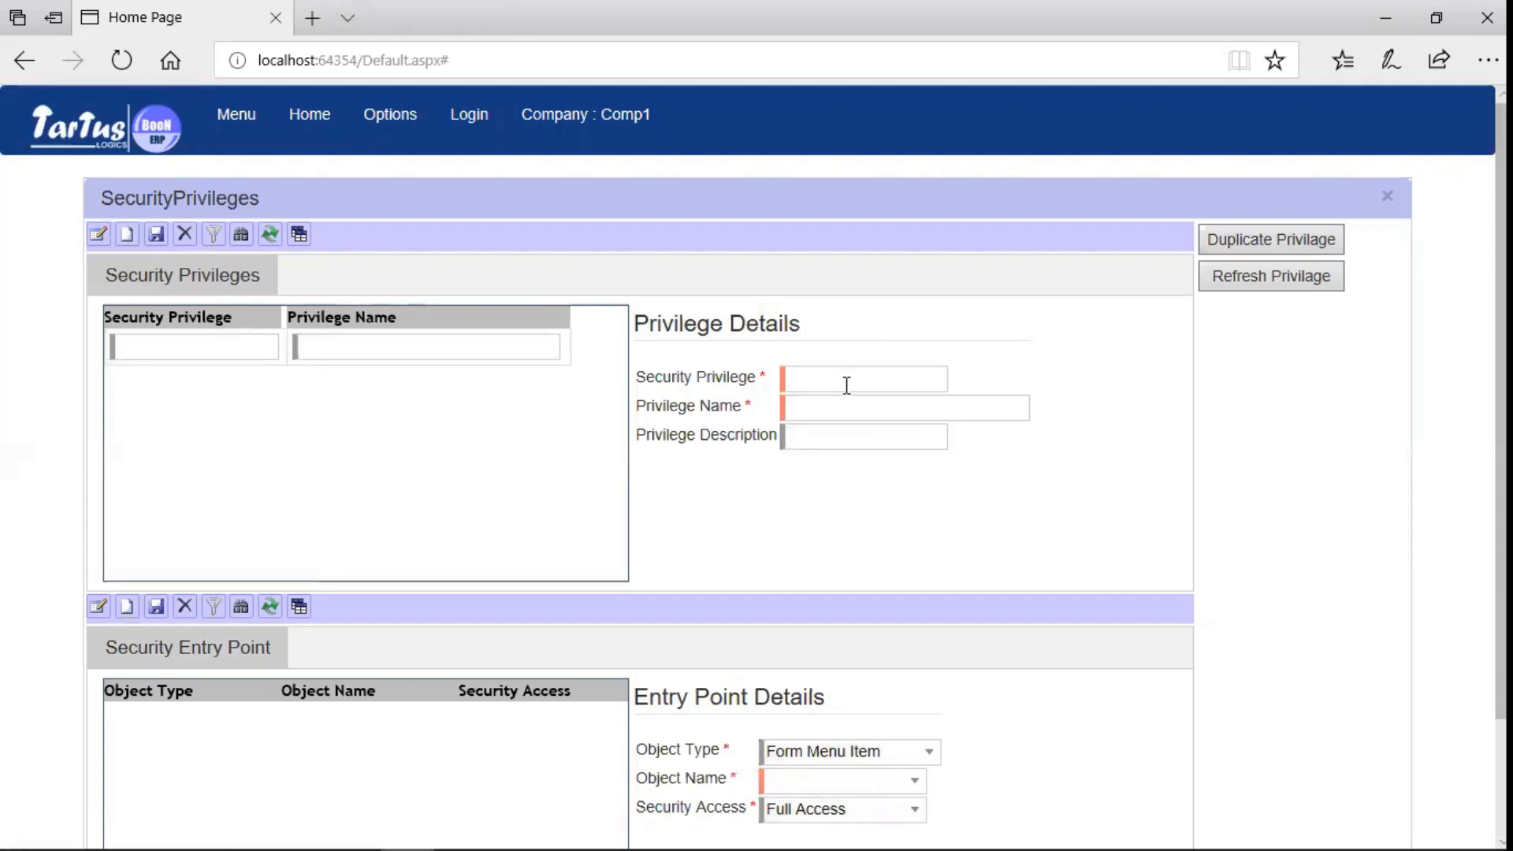
{"action": "type", "text": "Vendor Invoice Full "}
{"action": "type", "text": "Access"}
{"action": "key", "text": "Tab"}
{"action": "type", "text": "Vendor Invoice "}
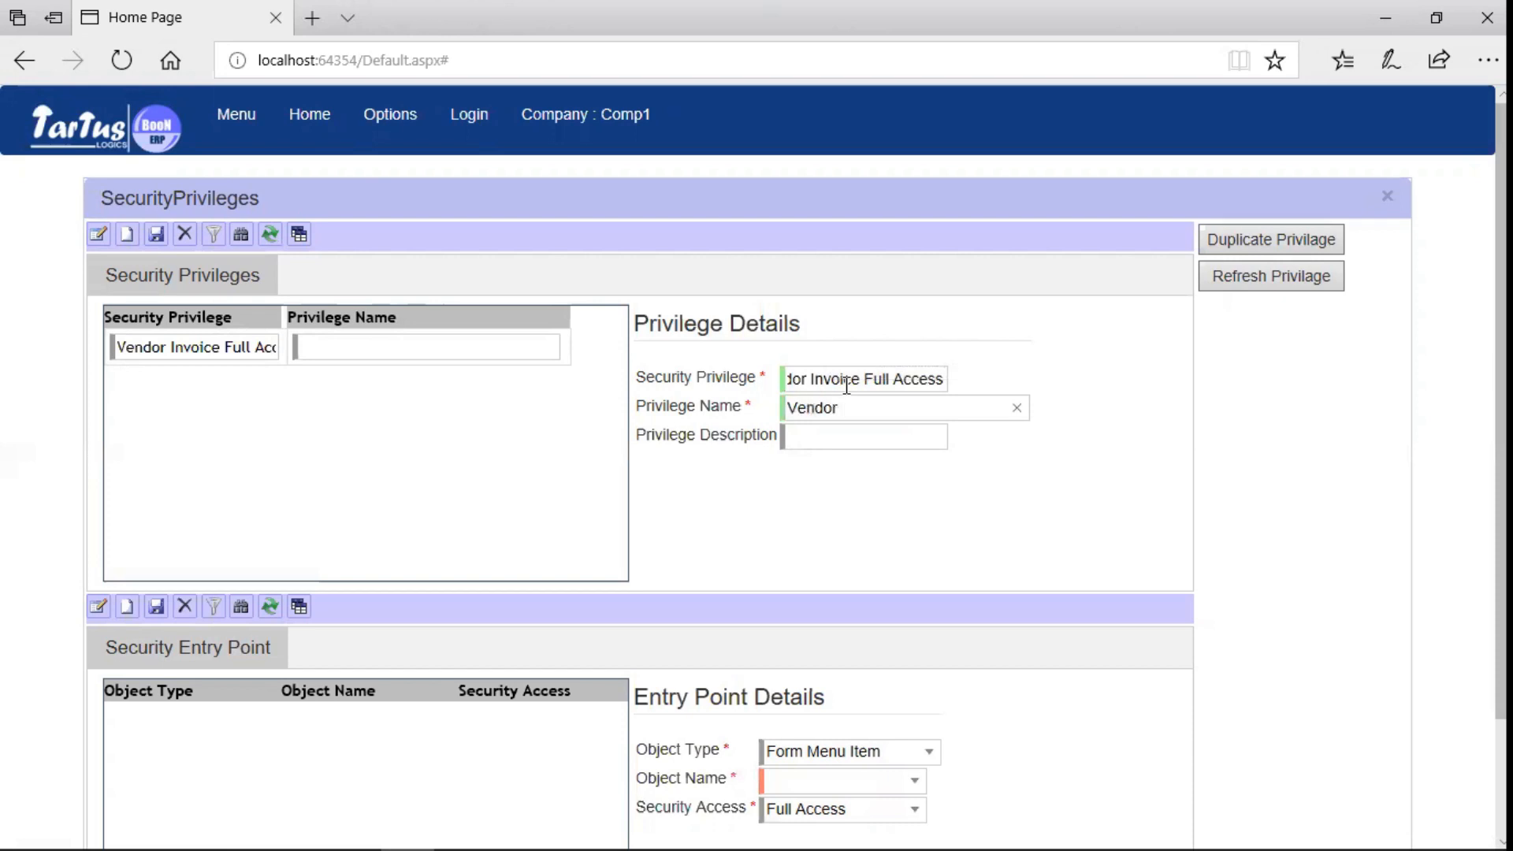
{"action": "type", "text": "Full Access"}
{"action": "left_click", "coordinate": [824, 439]}
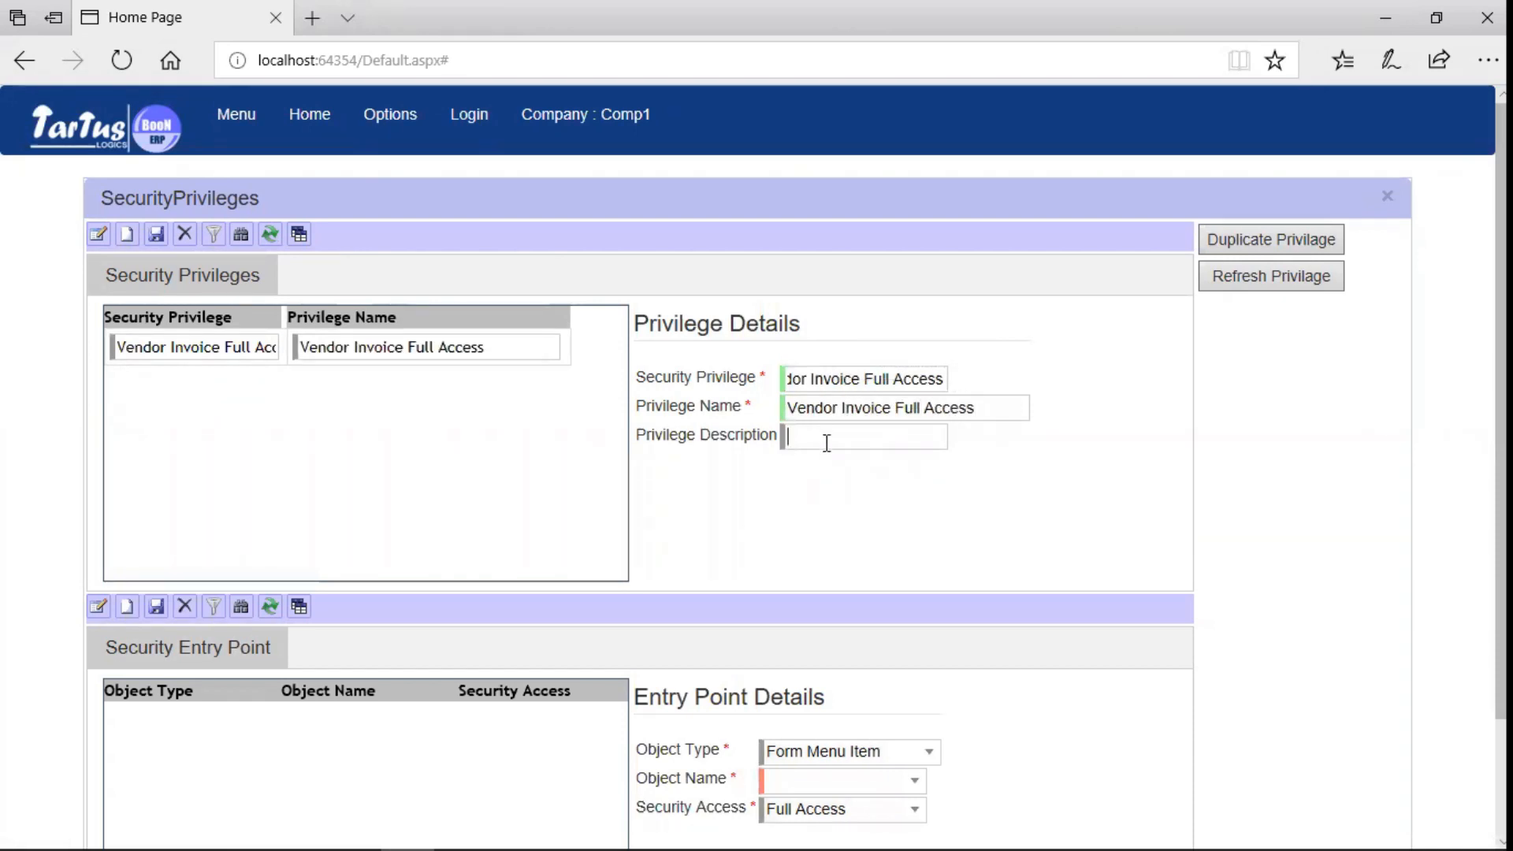
{"action": "left_click", "coordinate": [156, 236]}
- Add a Form Menu Item entry point VendorInvoice with Full Access
{"action": "left_click", "coordinate": [127, 611]}
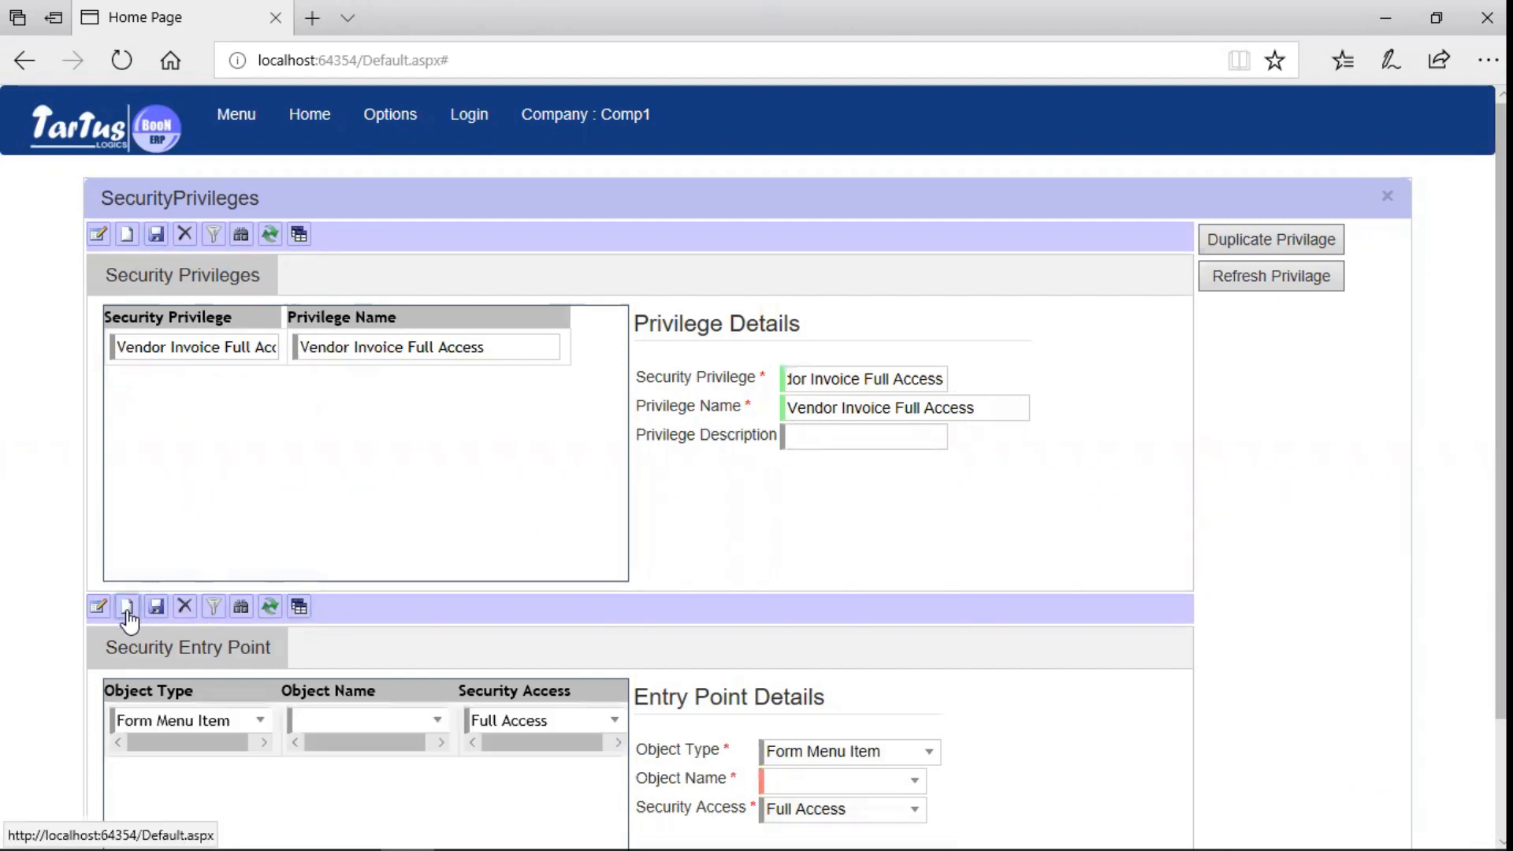
{"action": "left_click", "coordinate": [261, 723]}
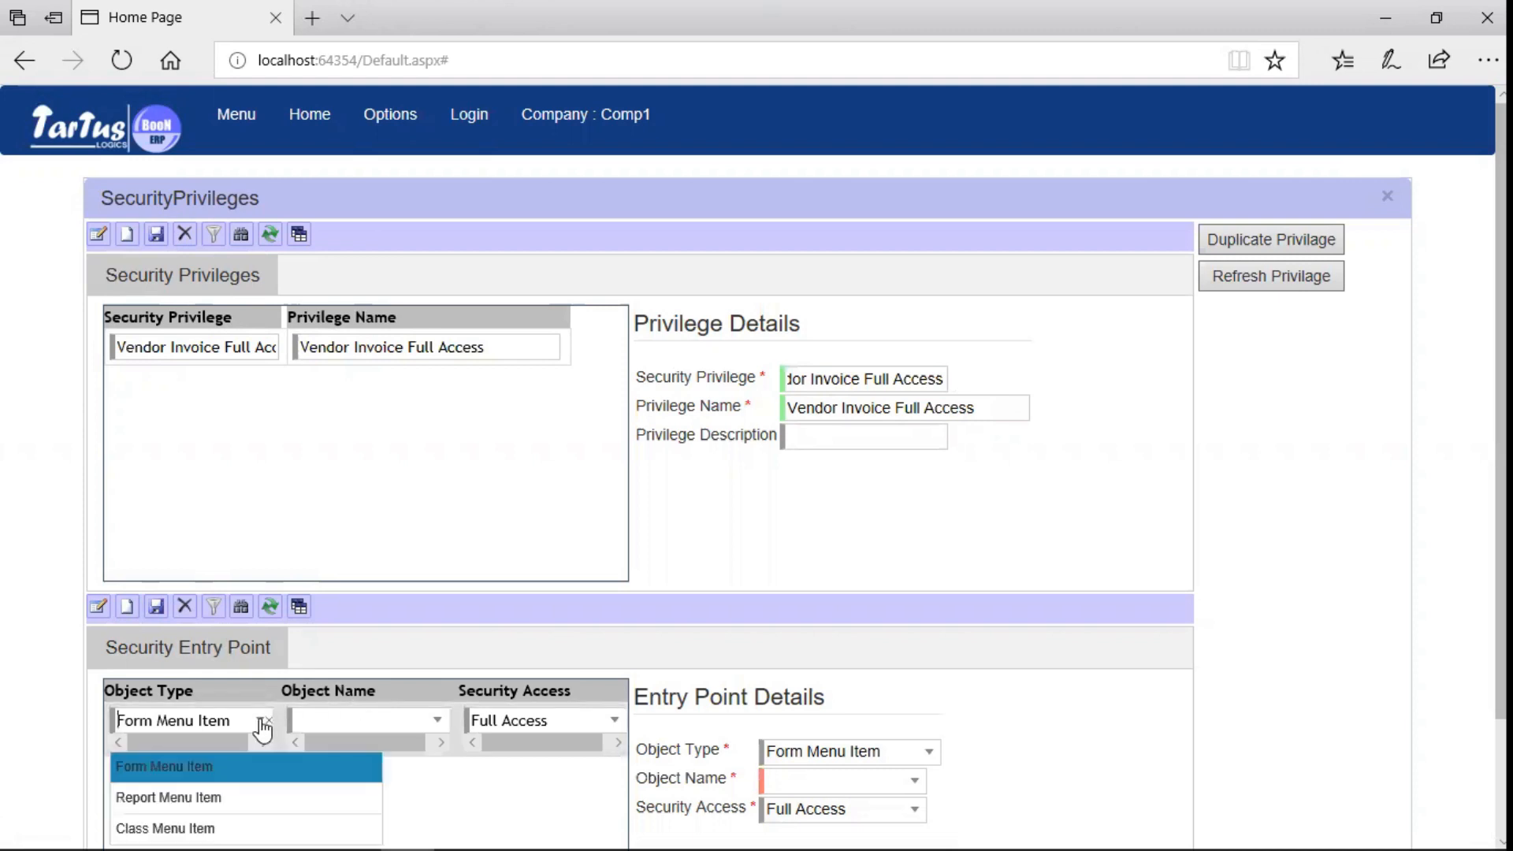
{"action": "left_click", "coordinate": [232, 780]}
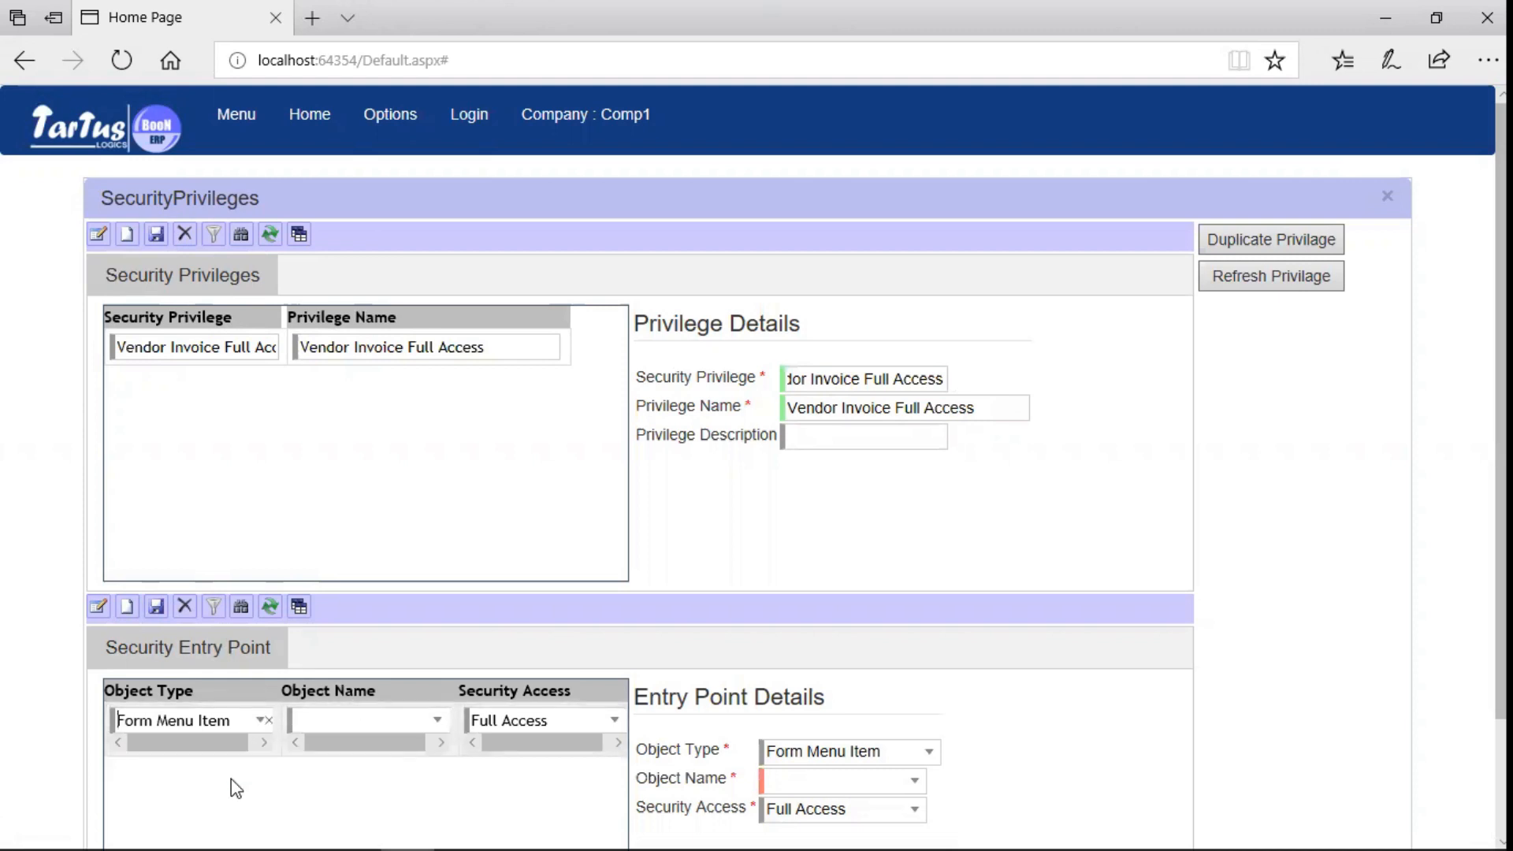
{"action": "left_click", "coordinate": [439, 720]}
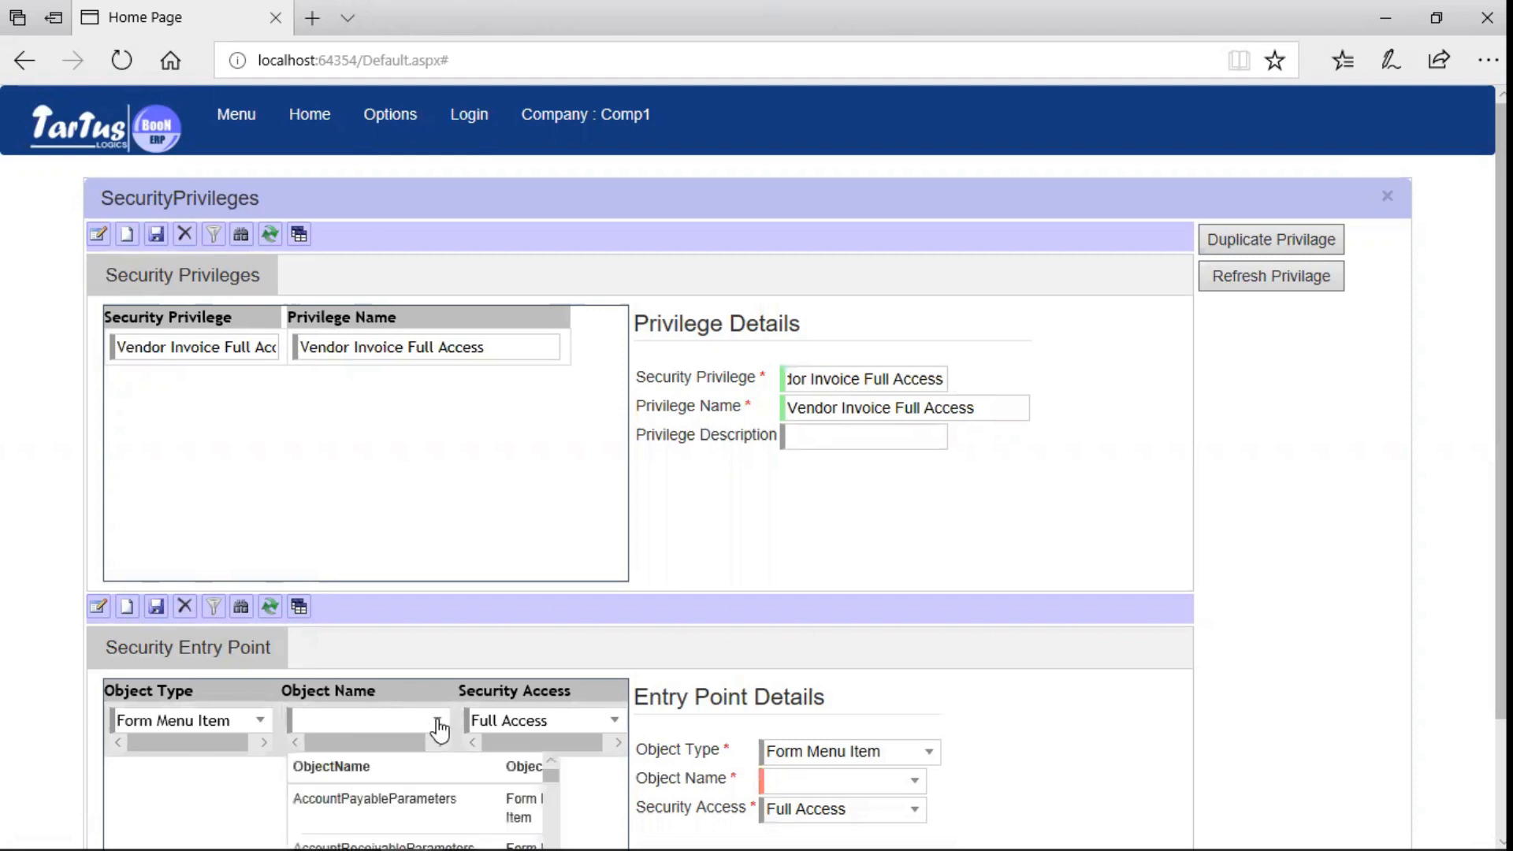
{"action": "type", "text": "vendori"}
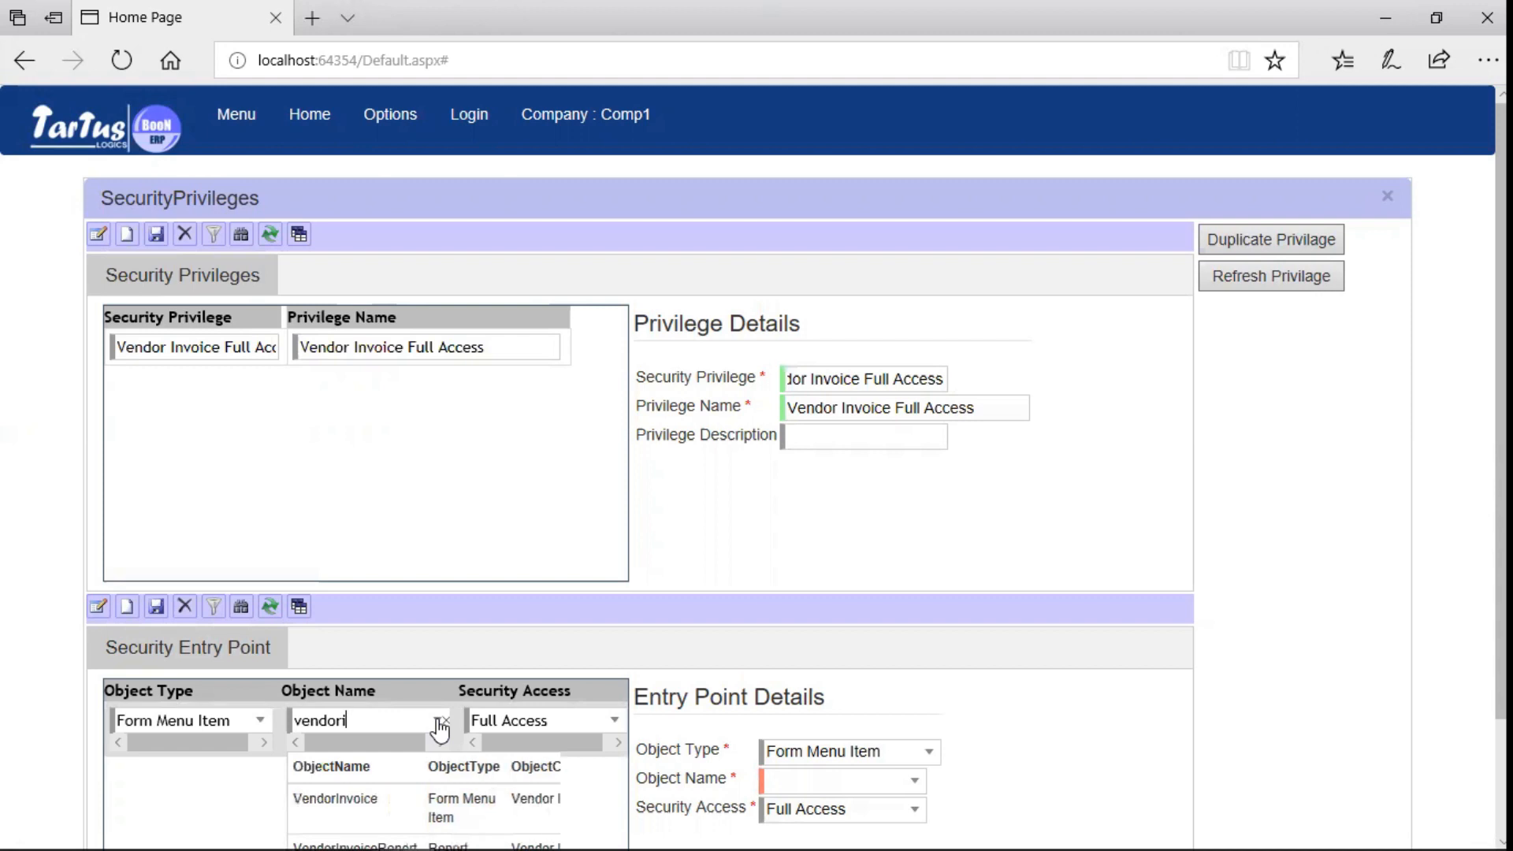
{"action": "left_click", "coordinate": [381, 797]}
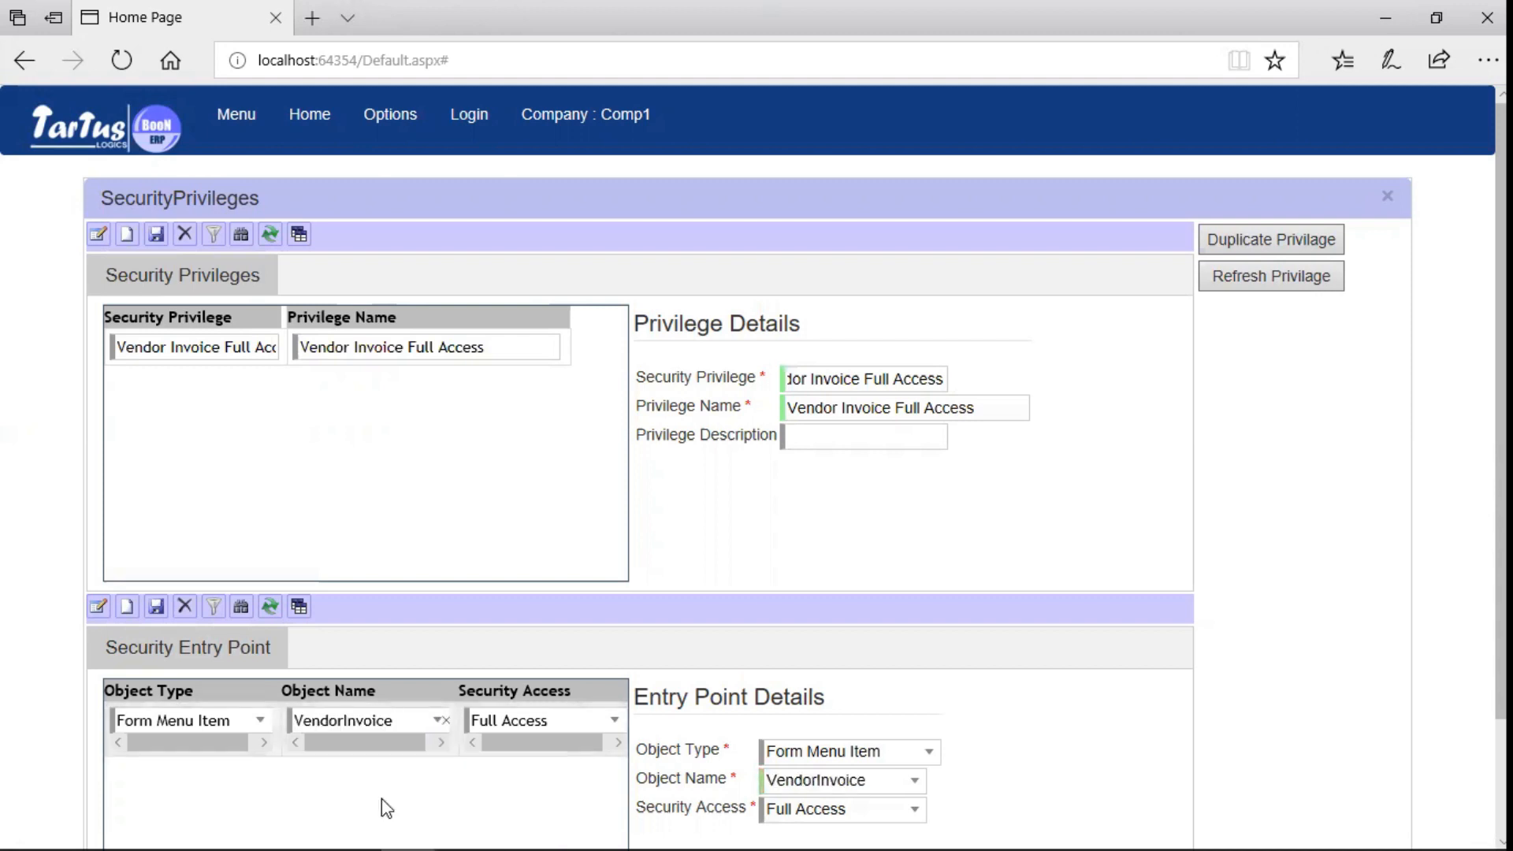
{"action": "left_click", "coordinate": [613, 720]}
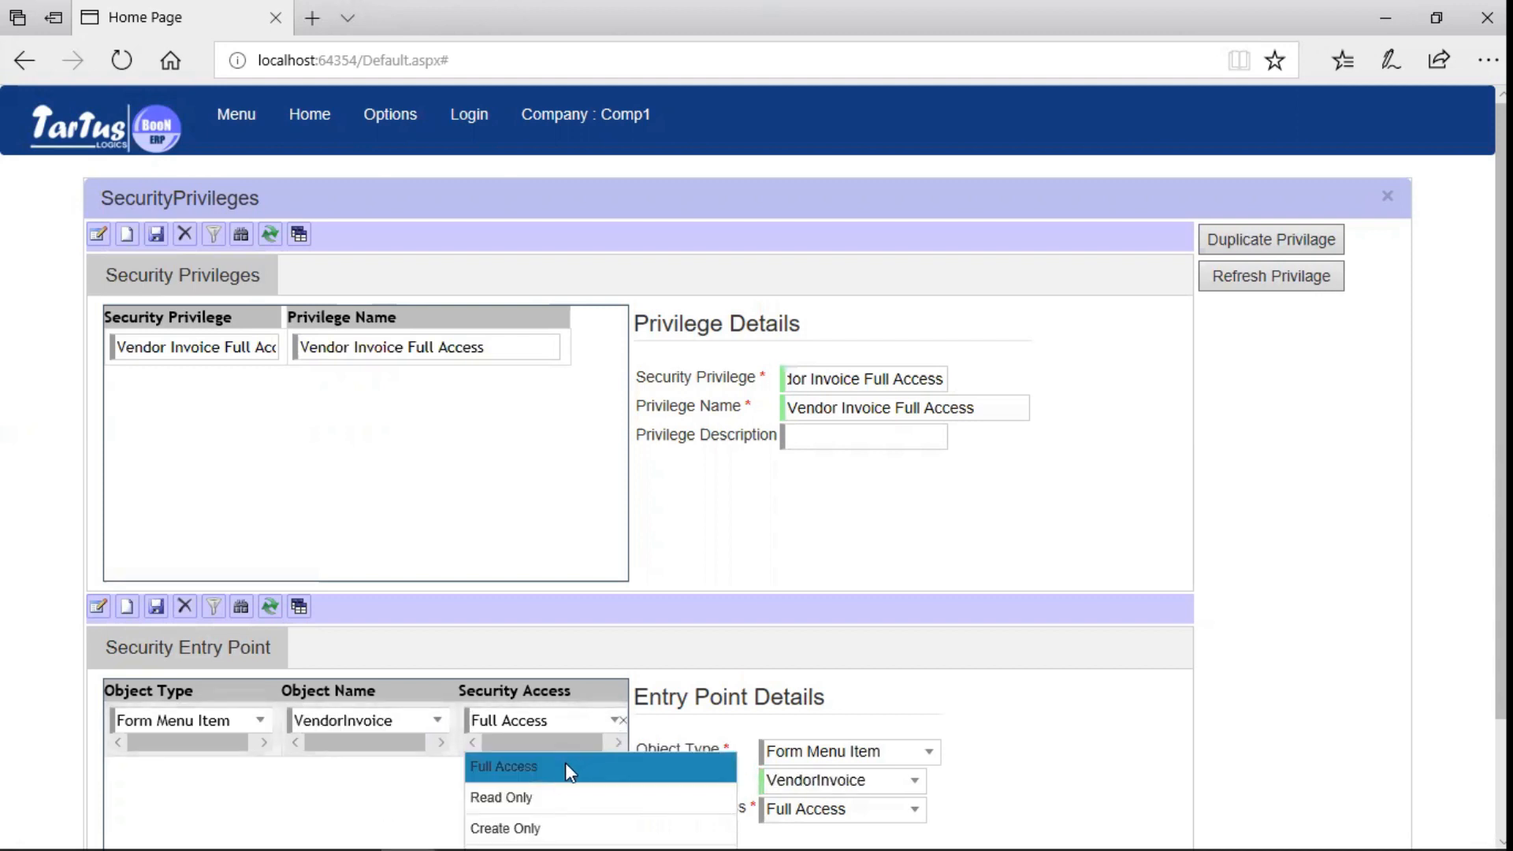
{"action": "left_click", "coordinate": [566, 766]}
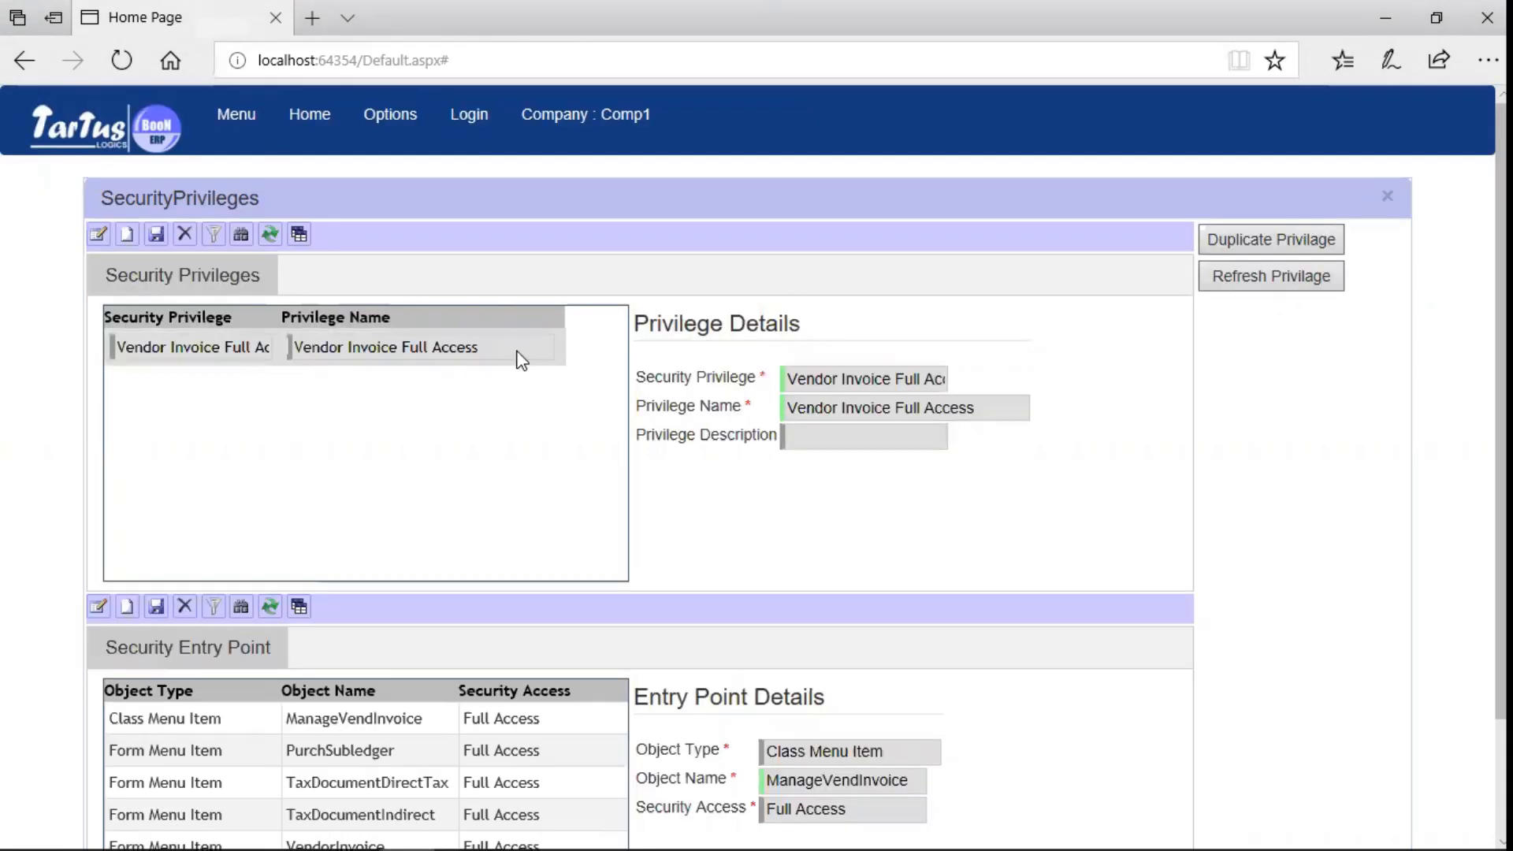
- Duplicate the privilege as 'Vendor Invoice Readonly', confirm, and close the dialog
{"action": "left_click", "coordinate": [1324, 241]}
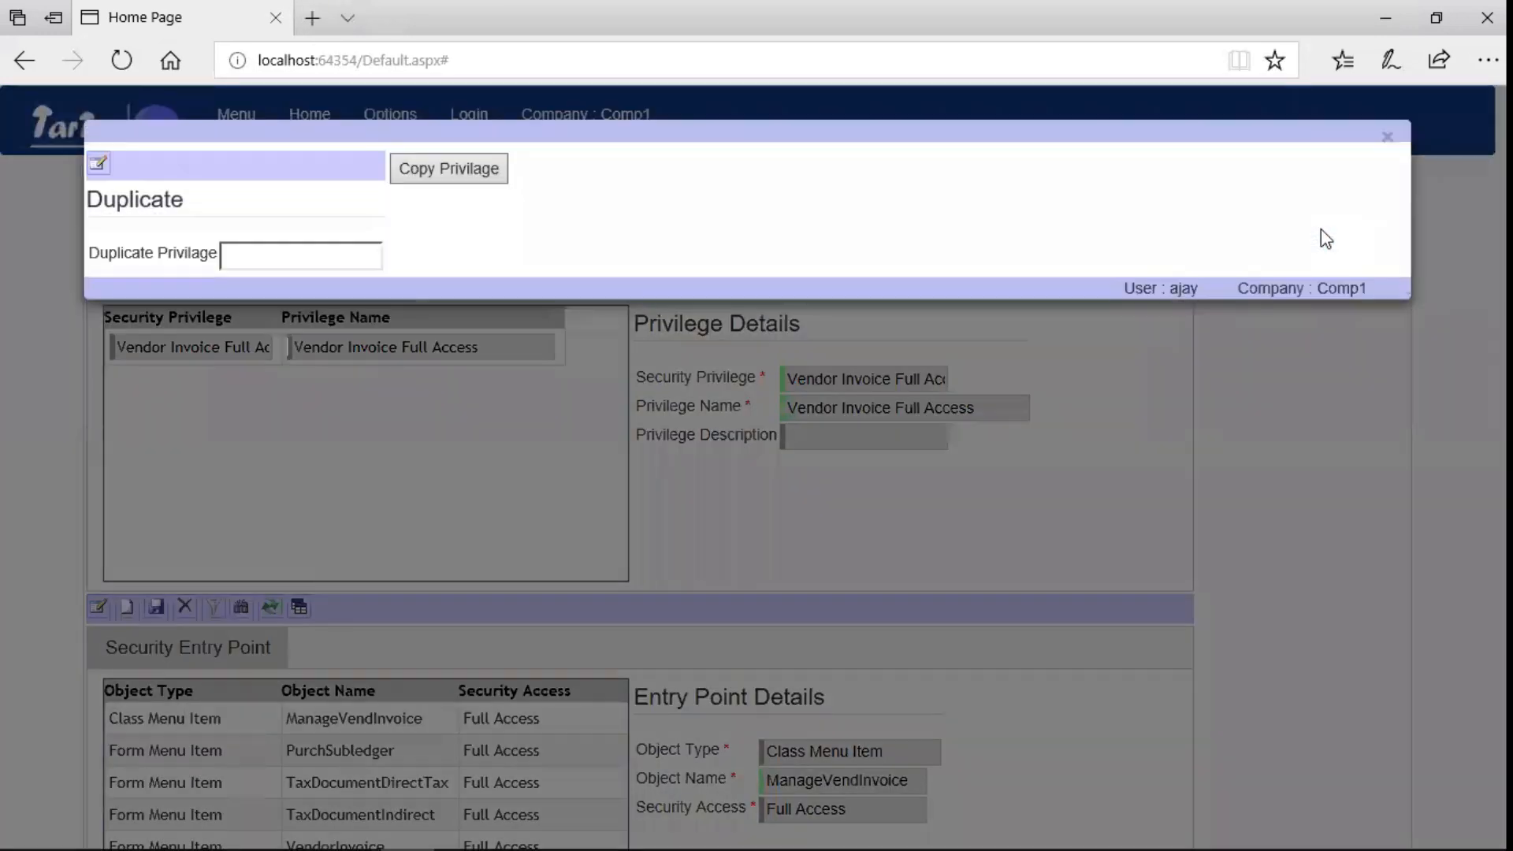
{"action": "left_click", "coordinate": [240, 273]}
{"action": "type", "text": "Vendor"}
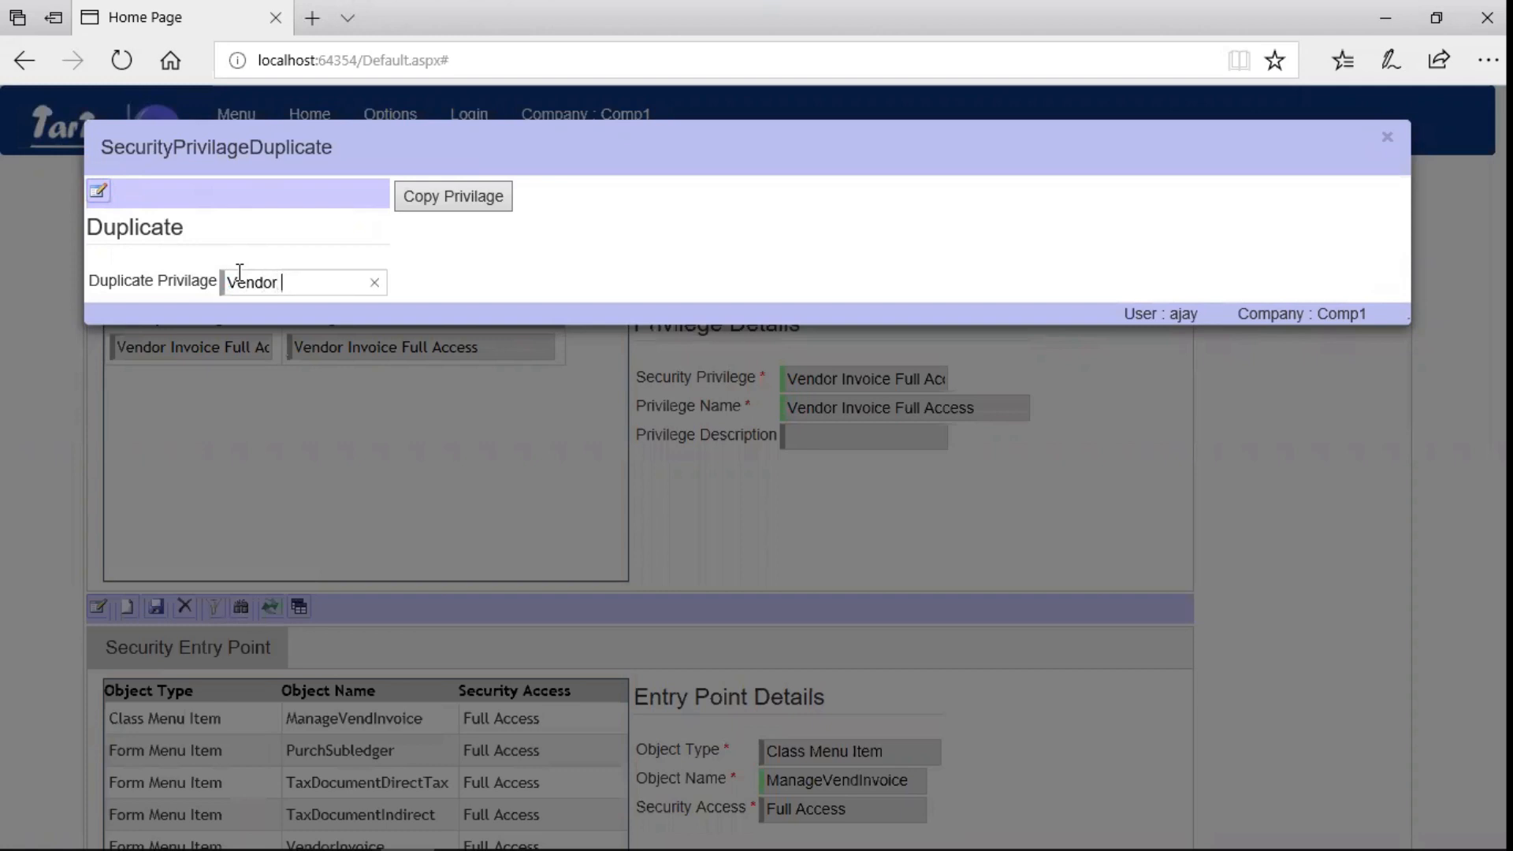
{"action": "type", "text": " Invoice Readonly"}
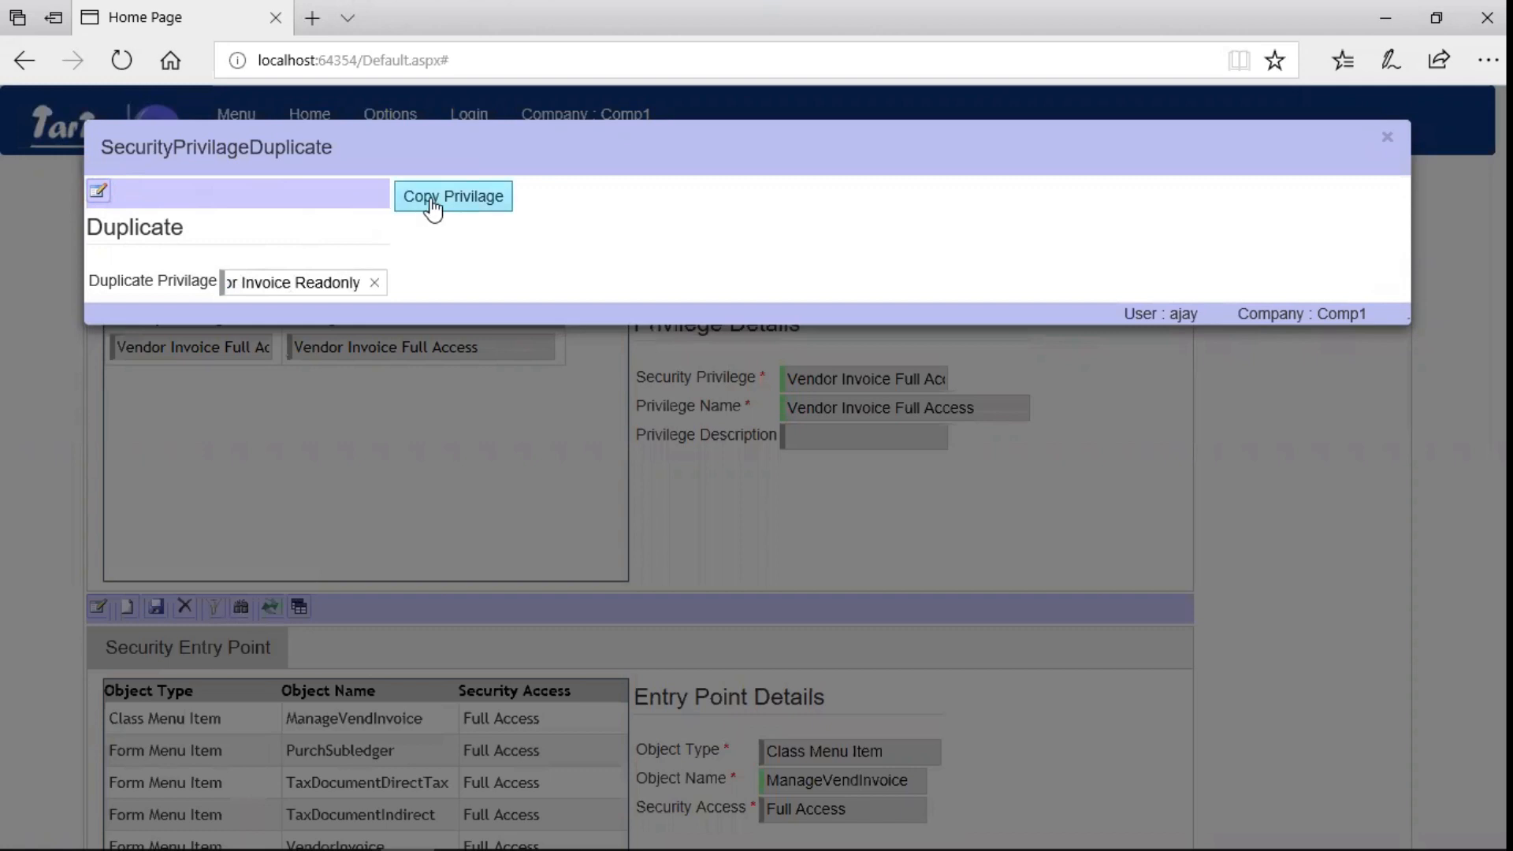
{"action": "left_click", "coordinate": [433, 206]}
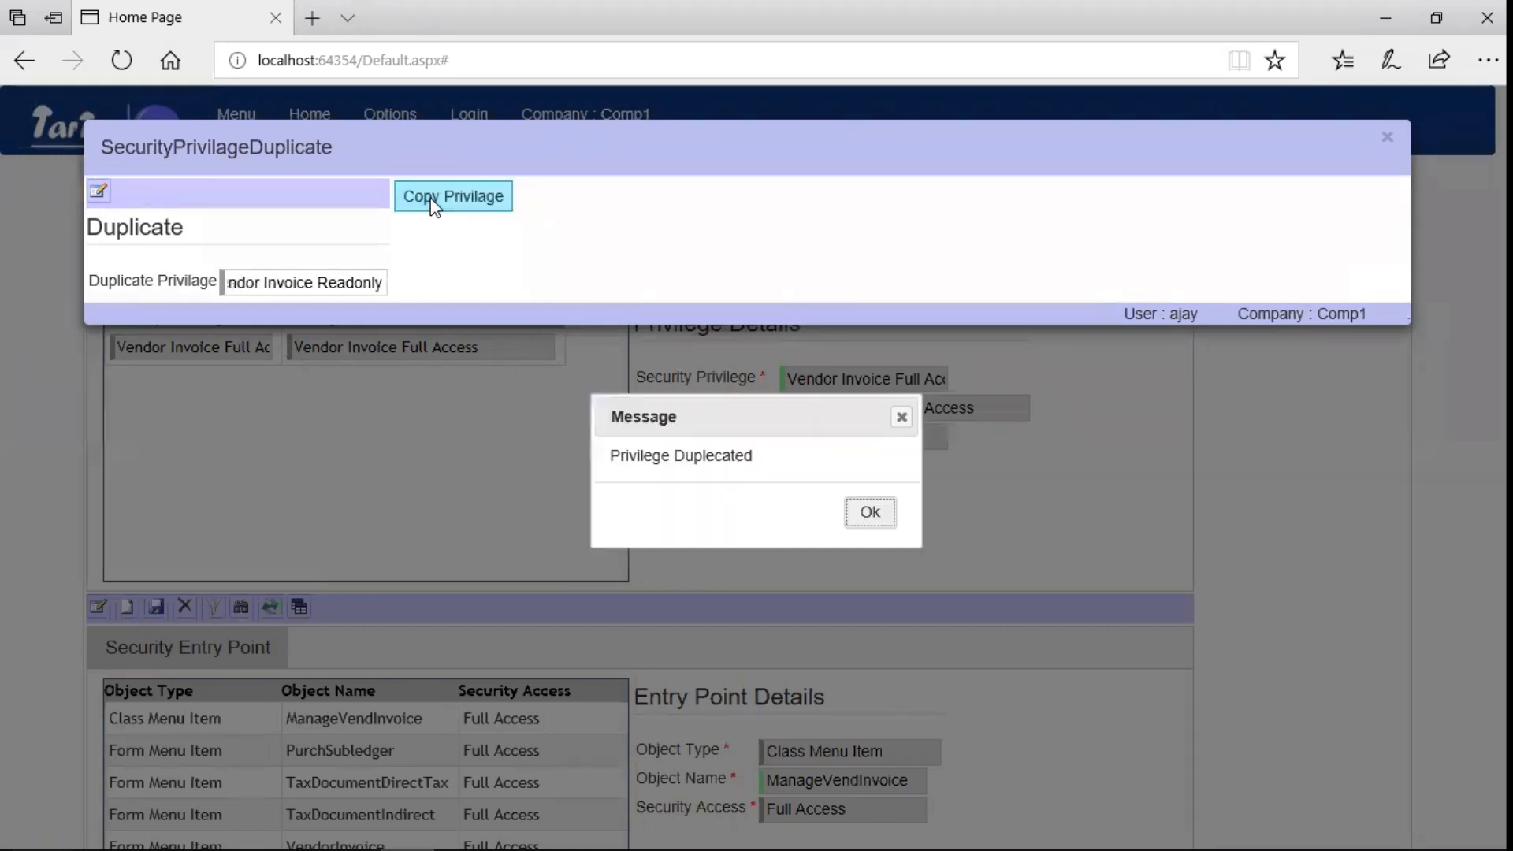
{"action": "left_click", "coordinate": [870, 516]}
{"action": "left_click", "coordinate": [1386, 139]}
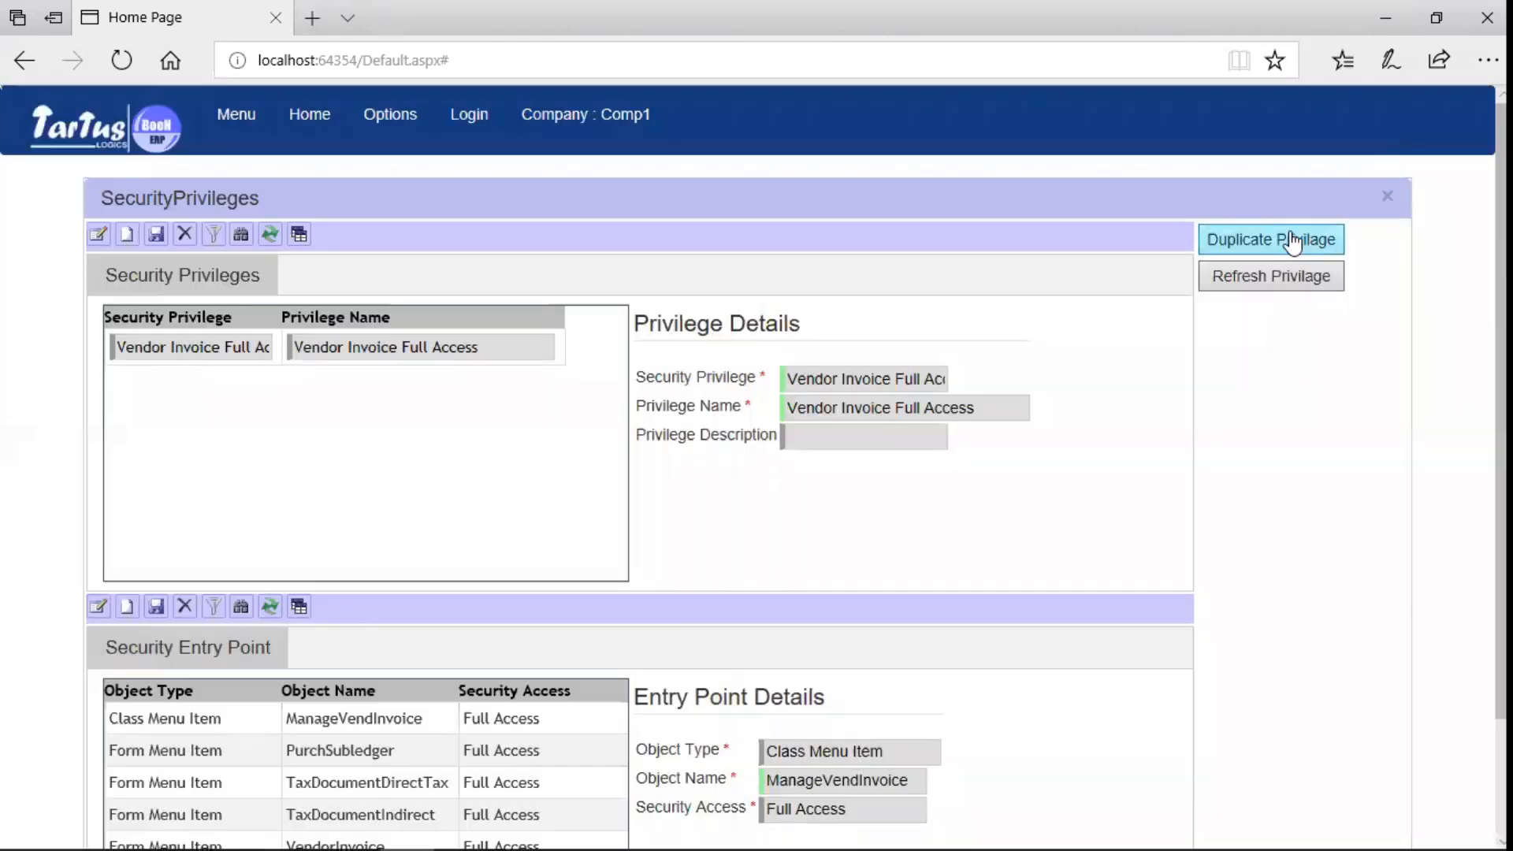
- Refresh the list and rename the copied privilege from 'Full Access' to 'Readonly'
{"action": "left_click", "coordinate": [1276, 278]}
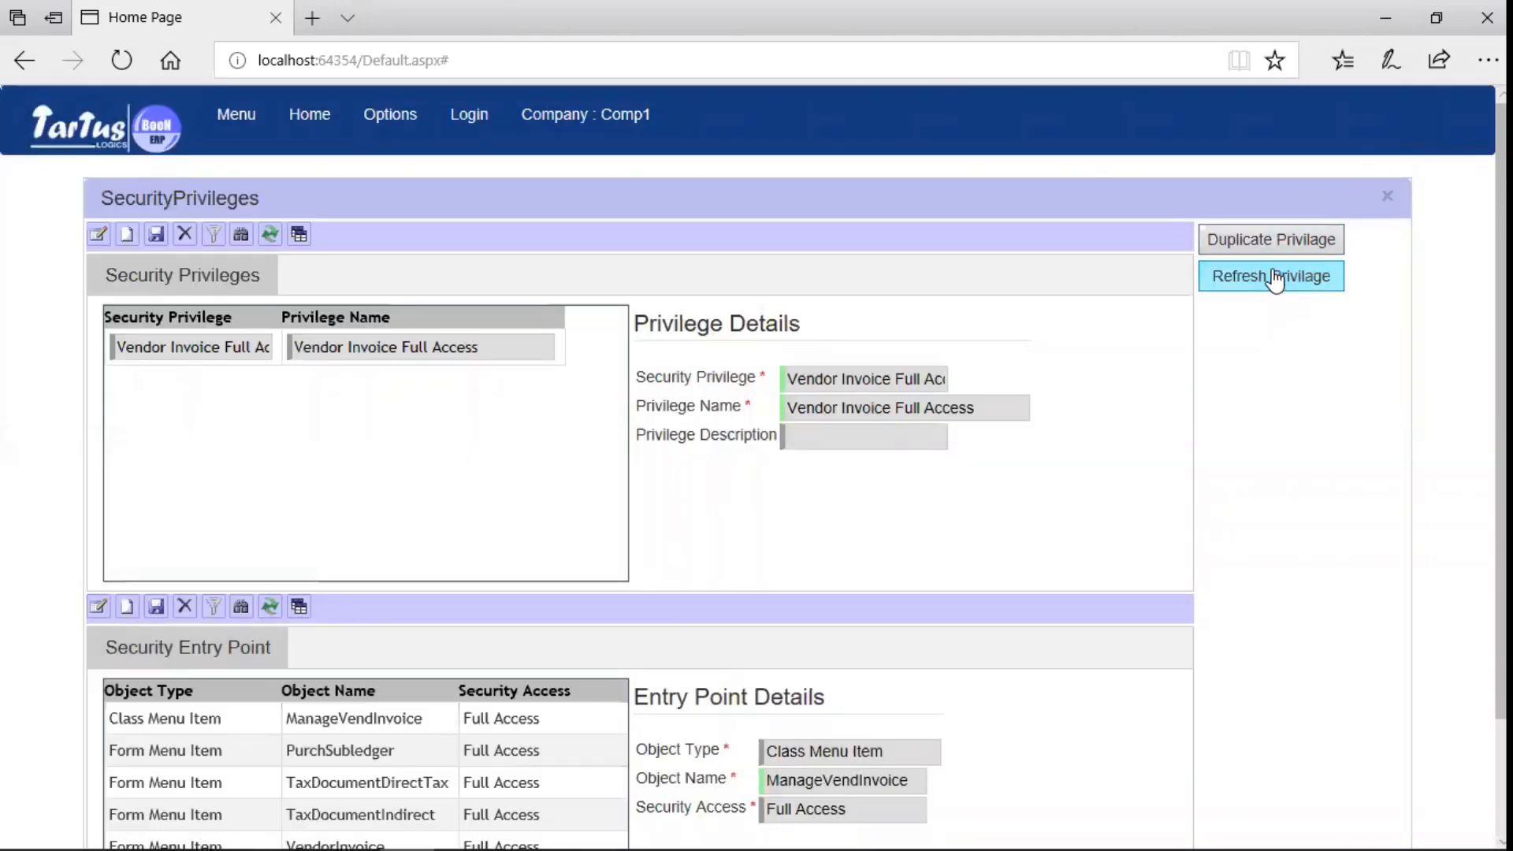
{"action": "left_click", "coordinate": [859, 403]}
{"action": "double_click", "coordinate": [908, 407]}
{"action": "key", "text": "shift+Right"}
{"action": "key", "text": "shift+Right"}
{"action": "key", "text": "shift+Right"}
{"action": "key", "text": "shift+Right"}
{"action": "key", "text": "shift+Right"}
{"action": "key", "text": "shift+Right"}
{"action": "key", "text": "shift+Right"}
{"action": "type", "text": "Rea"}
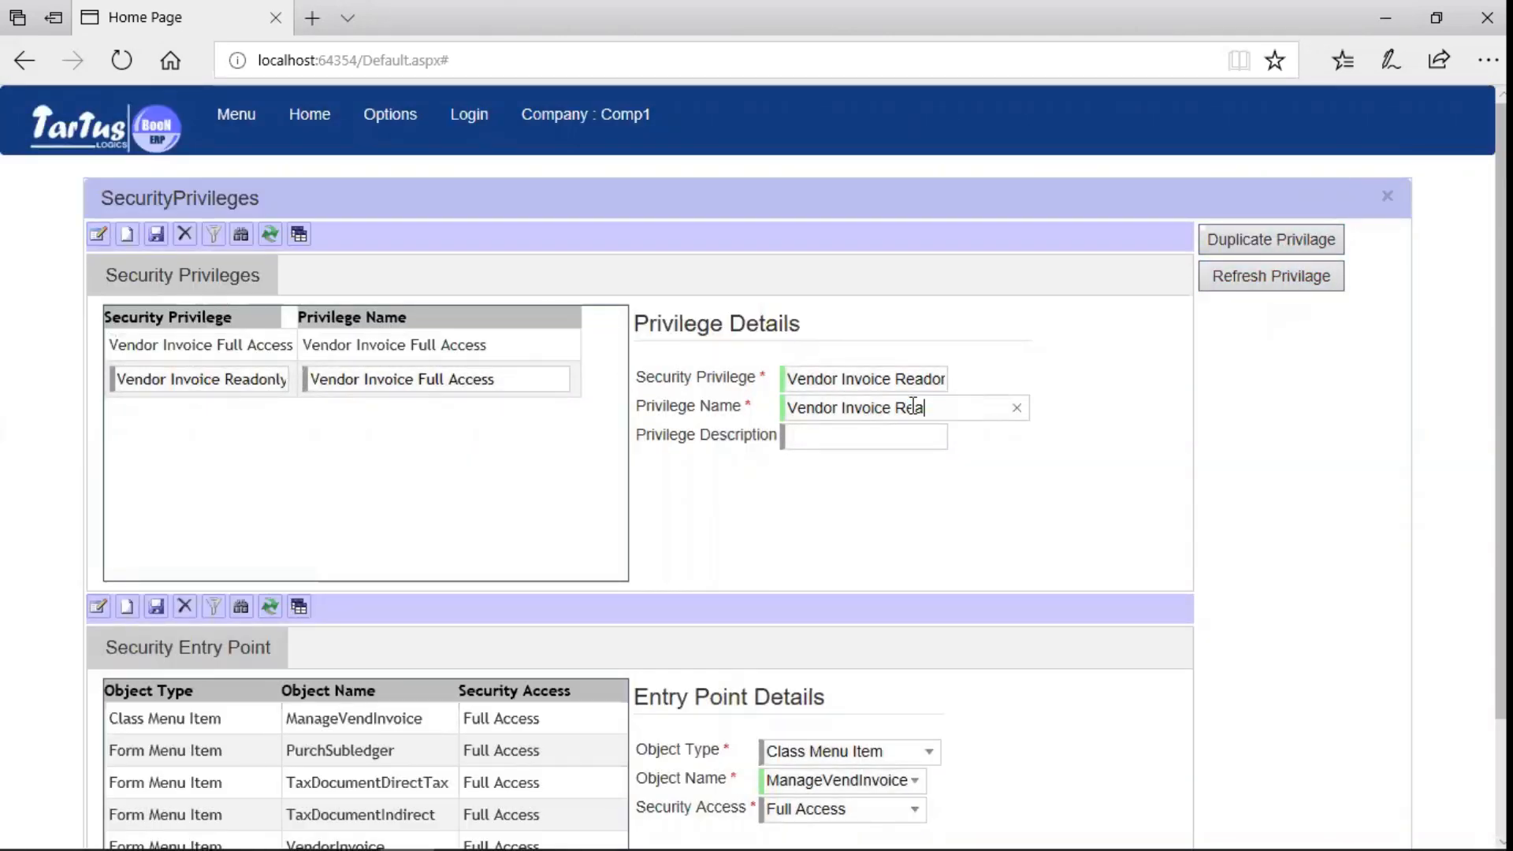
{"action": "type", "text": "donly"}
{"action": "left_click", "coordinate": [155, 240]}
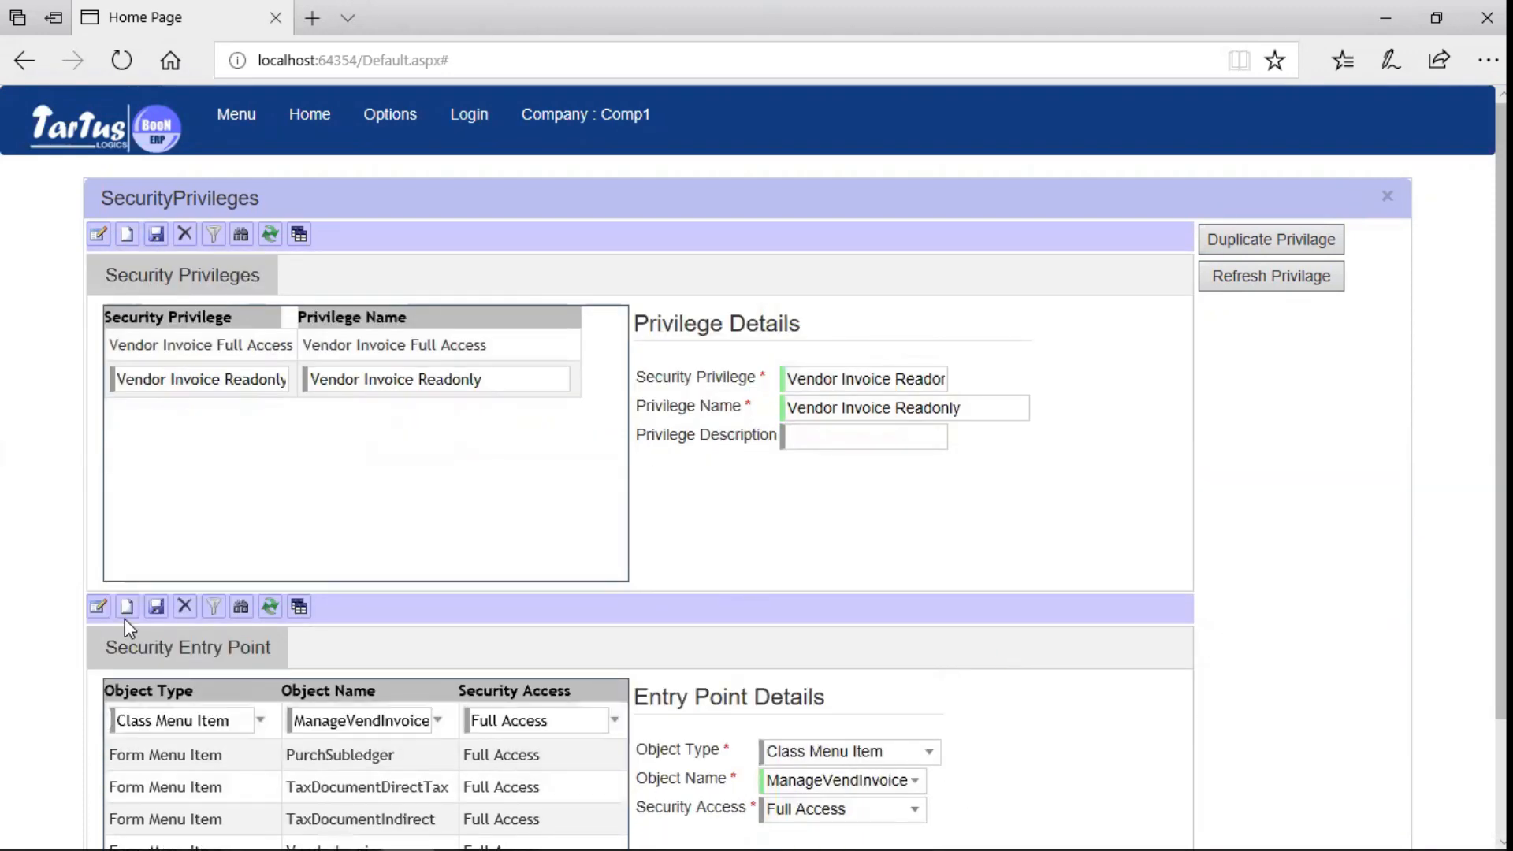
- Set ManageVendInvoice access to Read Only, save, and select the PurchSubledger entry point
{"action": "left_click", "coordinate": [914, 809]}
{"action": "scroll", "coordinate": [918, 670], "scroll_direction": "down", "scroll_amount": 2}
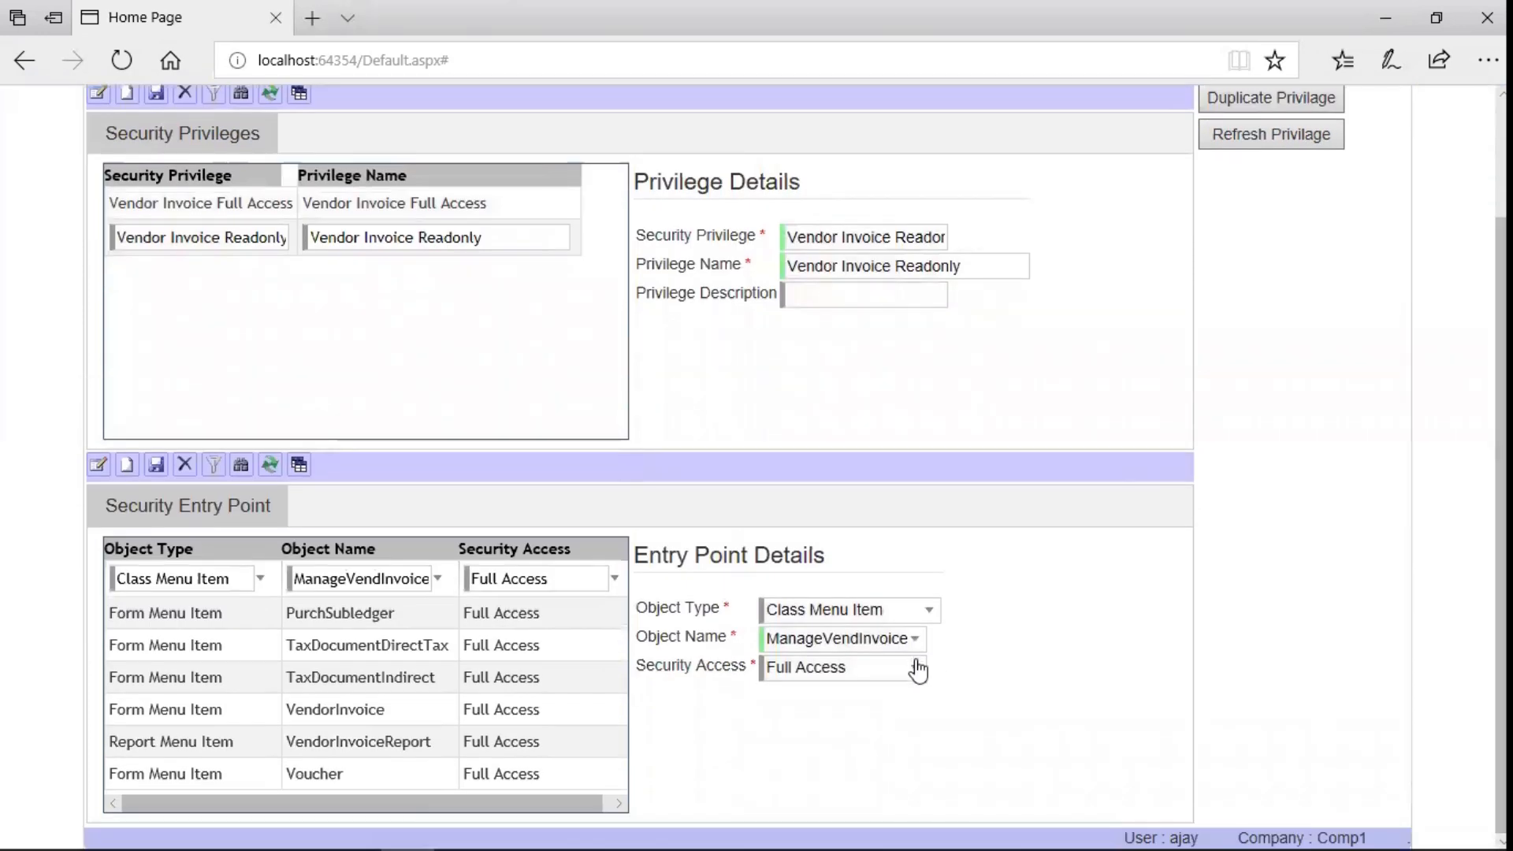
{"action": "left_click", "coordinate": [918, 670]}
{"action": "left_click", "coordinate": [838, 722]}
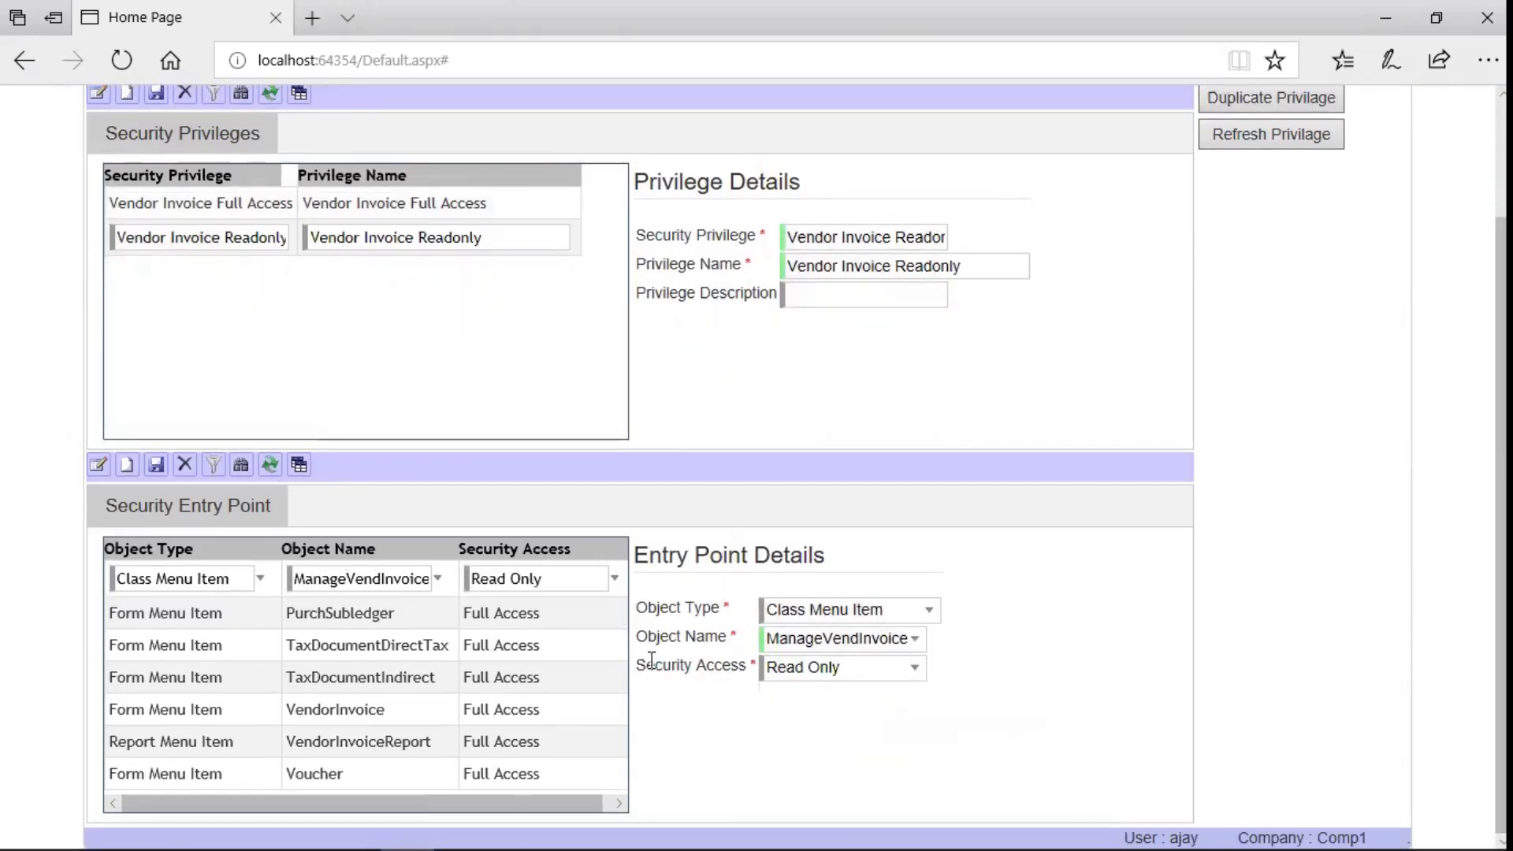
{"action": "left_click", "coordinate": [156, 465]}
{"action": "left_click", "coordinate": [559, 611]}
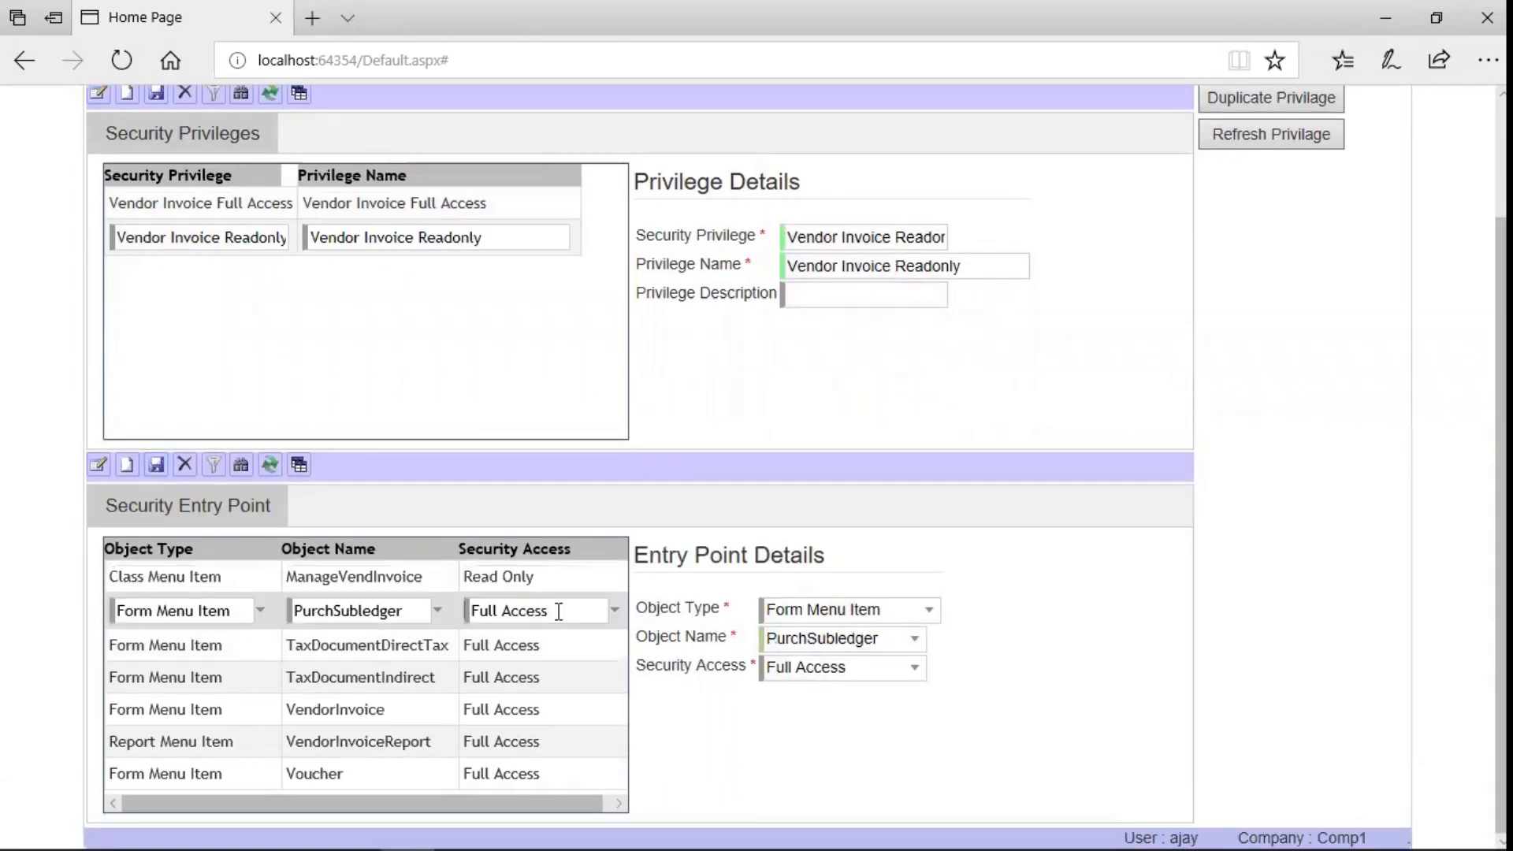
{"action": "left_click", "coordinate": [914, 667]}
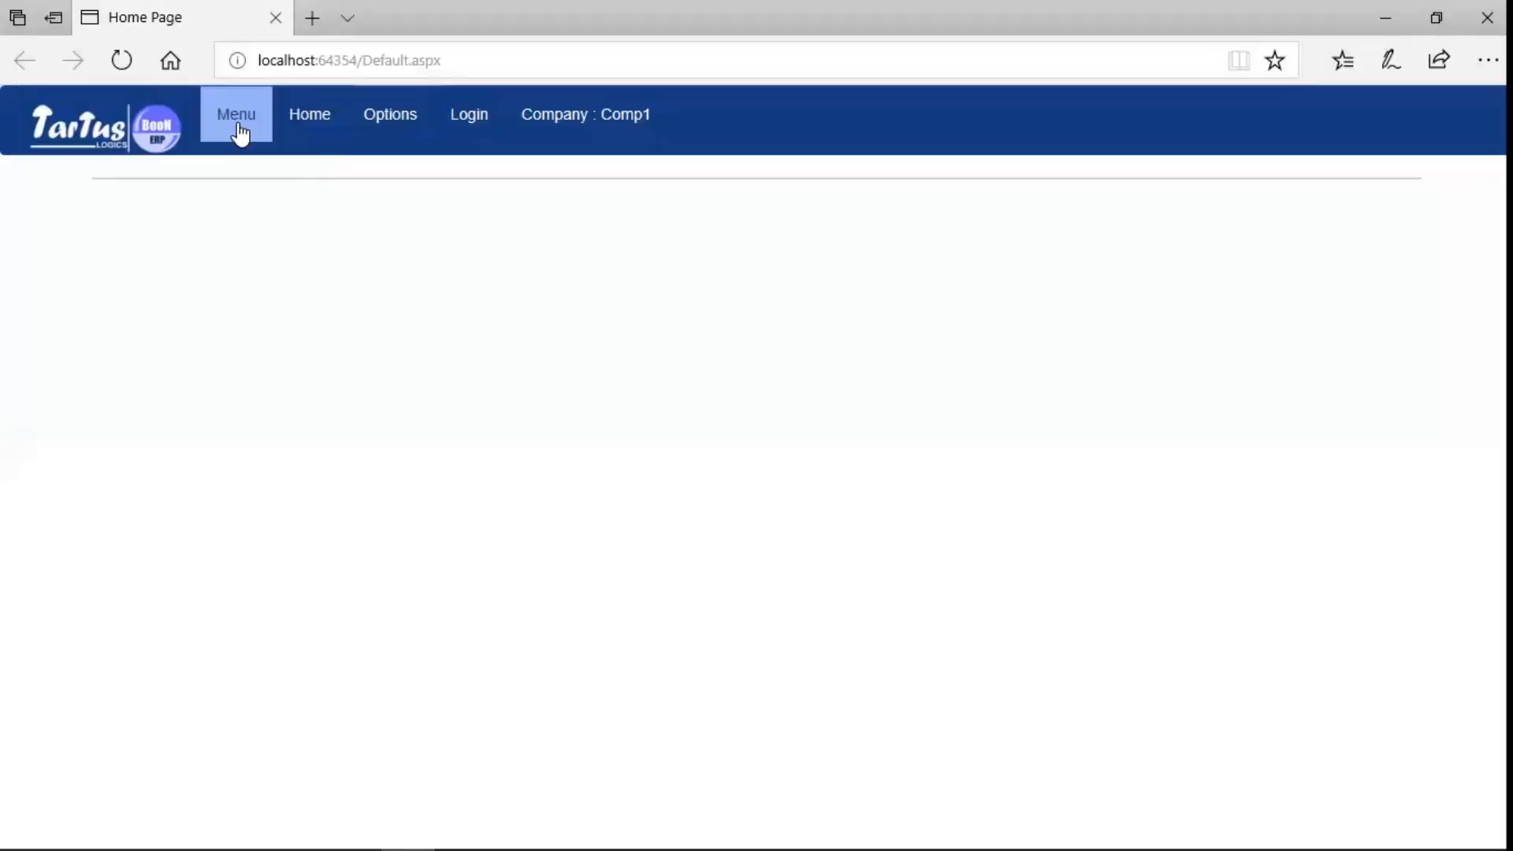
- Open the Security Roles page under Administration > Setup > Security
{"action": "left_click", "coordinate": [237, 123]}
{"action": "left_click", "coordinate": [341, 542]}
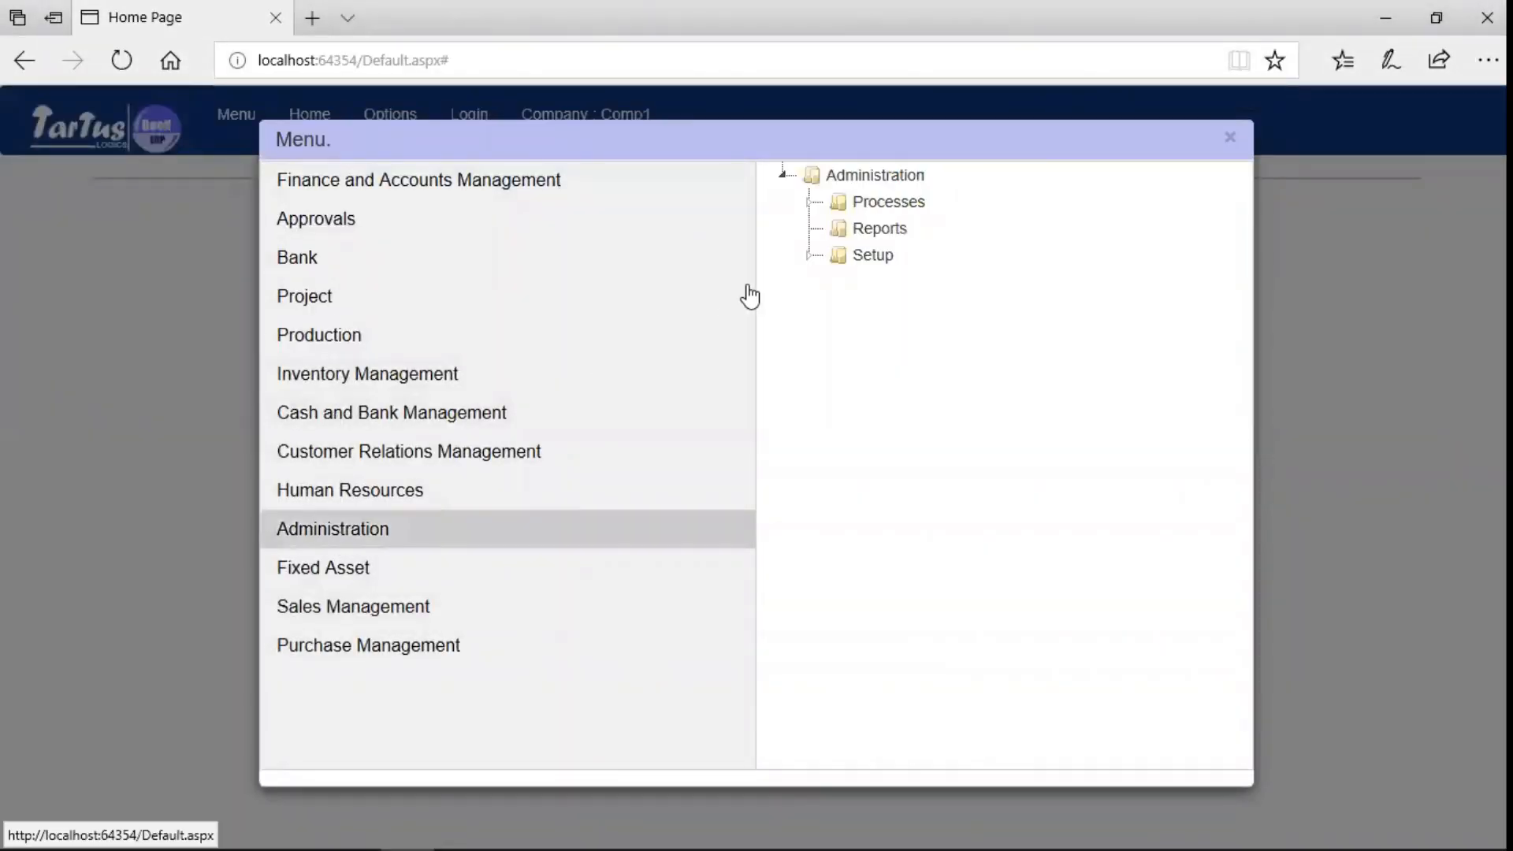
{"action": "left_click", "coordinate": [808, 257]}
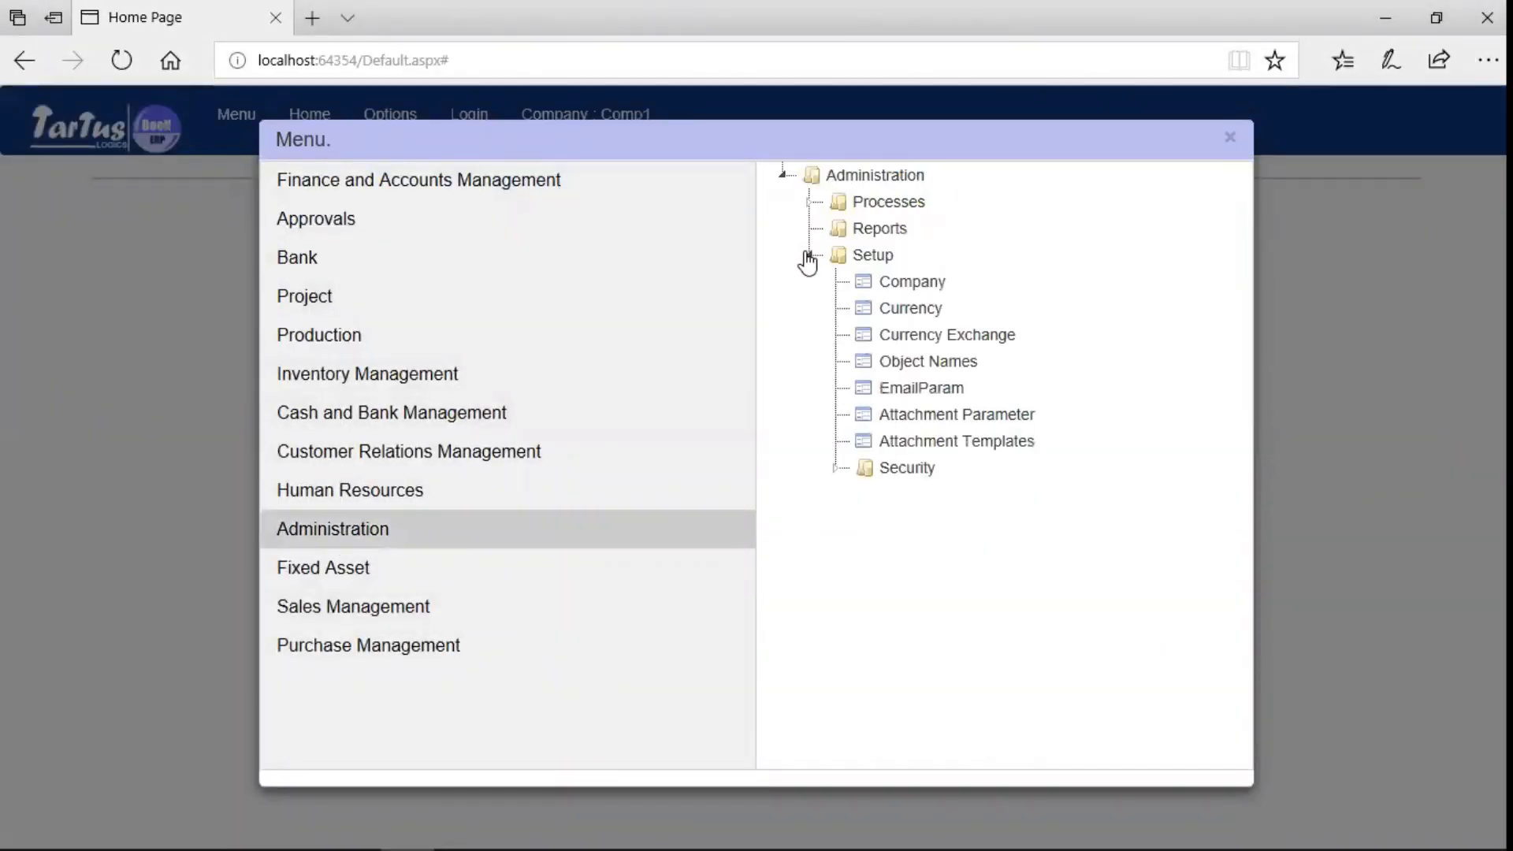
{"action": "left_click", "coordinate": [835, 471]}
{"action": "left_click", "coordinate": [920, 503]}
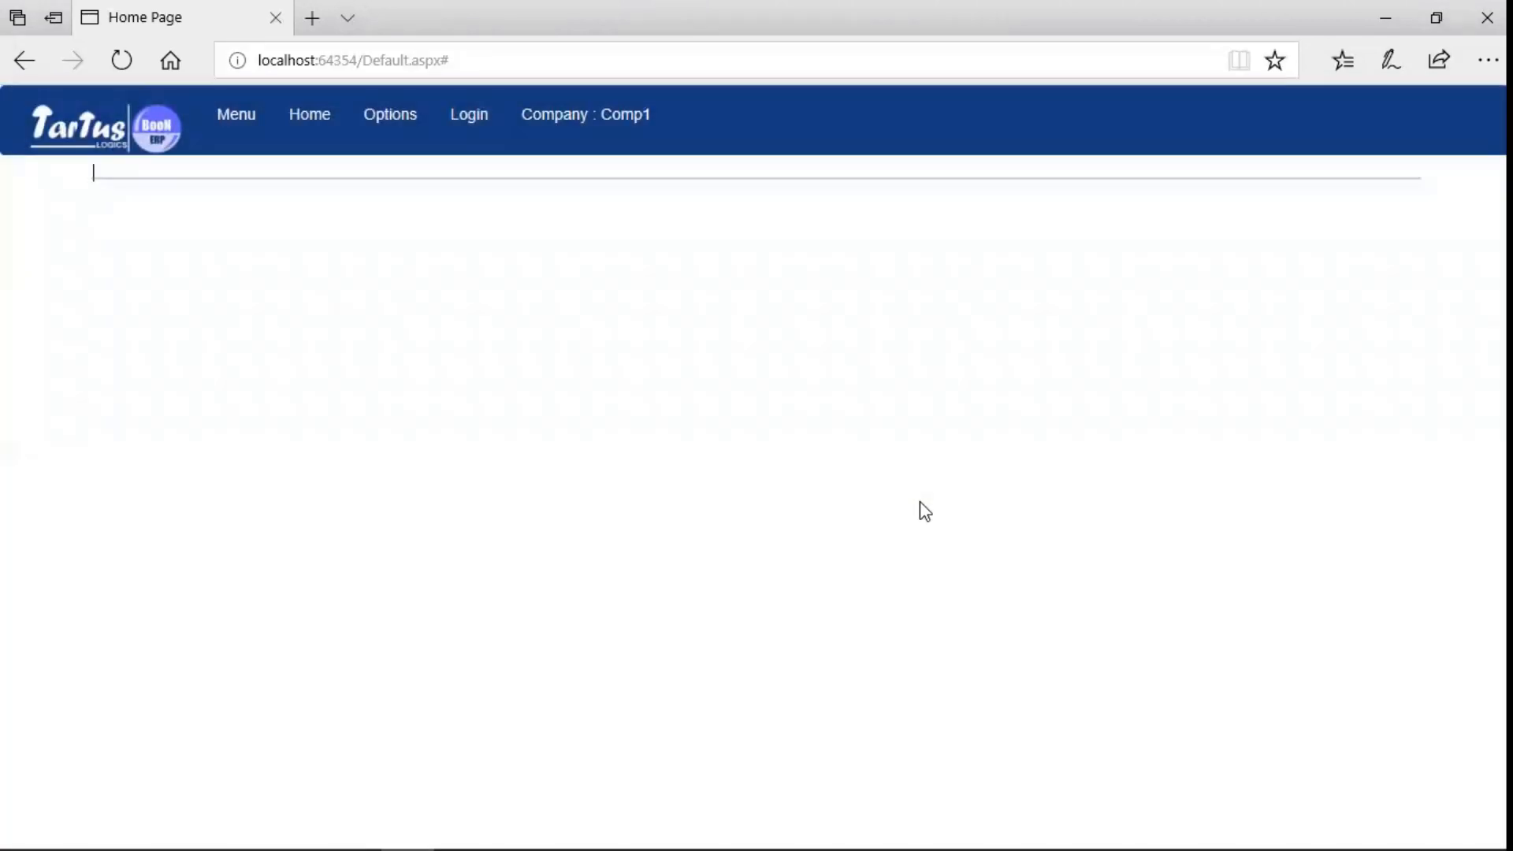
- Create role 'Purchase Manager' with description 'Role to manage purchases' and save it
{"action": "left_click", "coordinate": [126, 234]}
{"action": "left_click", "coordinate": [833, 377]}
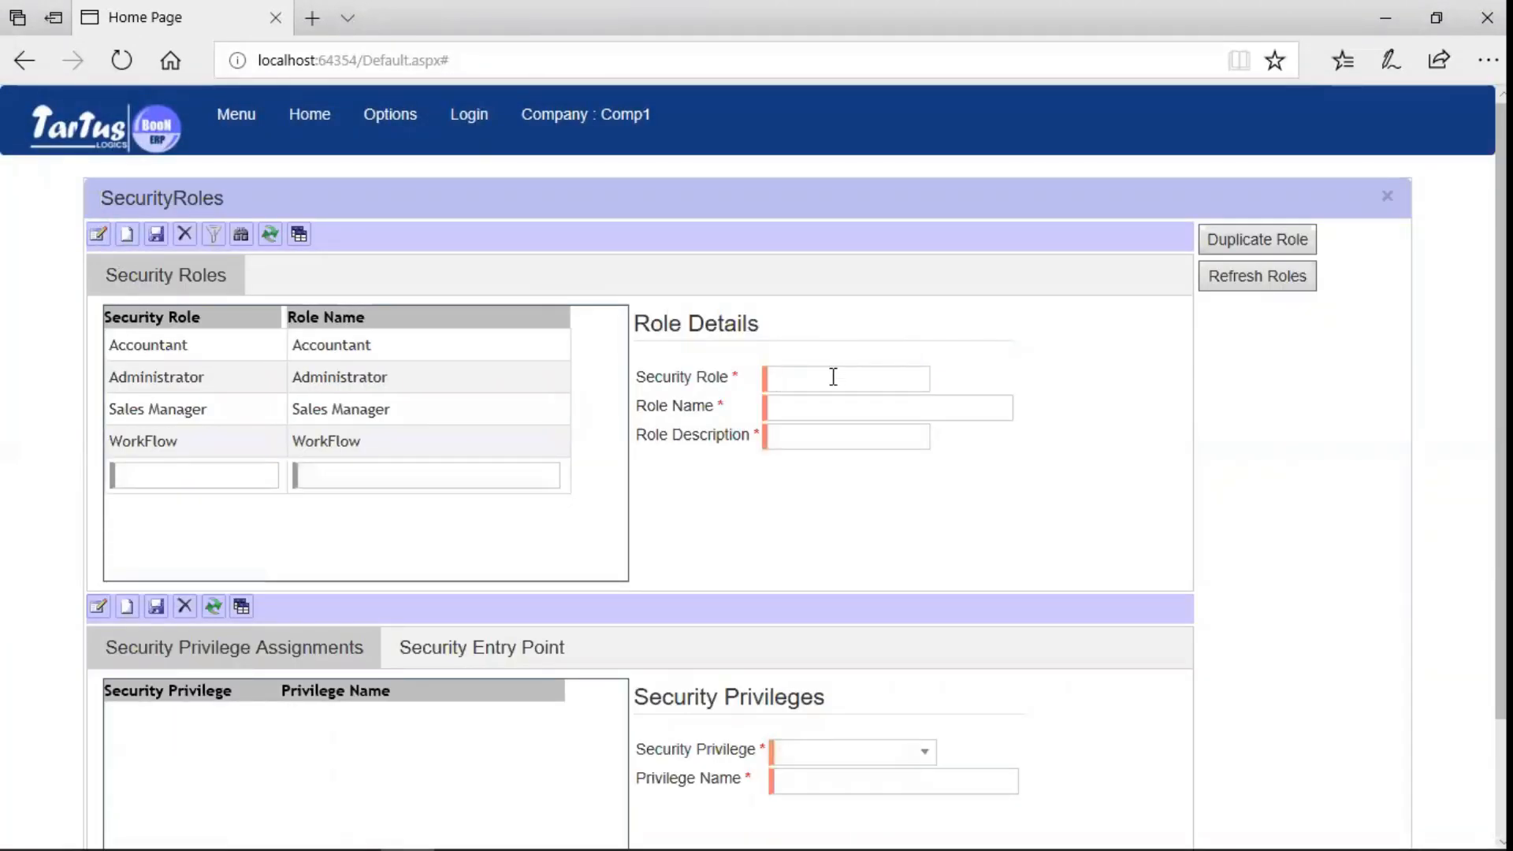
{"action": "type", "text": "Purchase Manager"}
{"action": "left_click", "coordinate": [831, 398]}
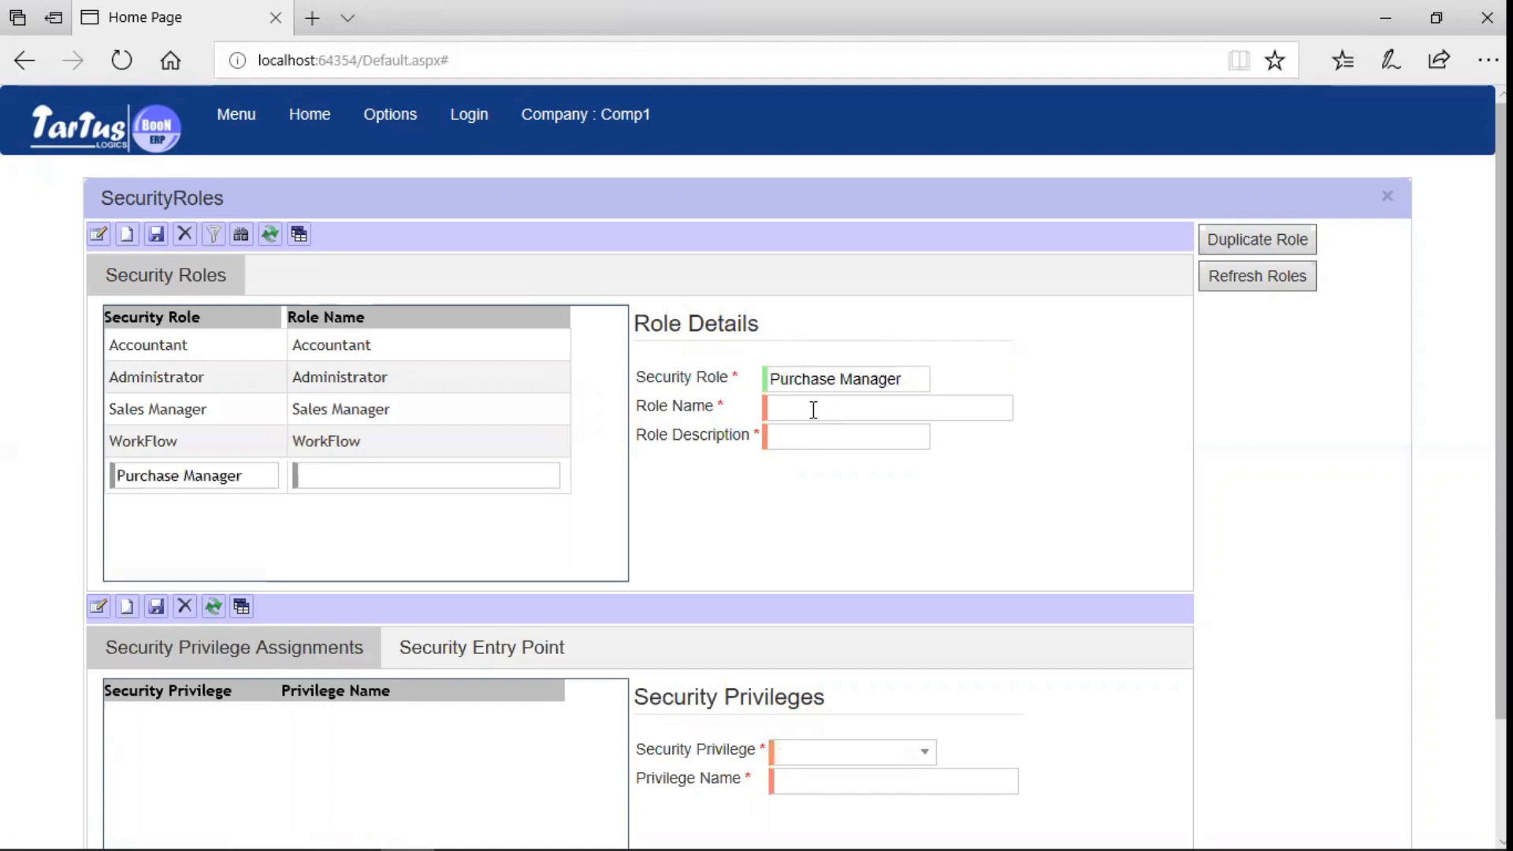
{"action": "type", "text": "Purchase Manager"}
{"action": "left_click", "coordinate": [802, 432]}
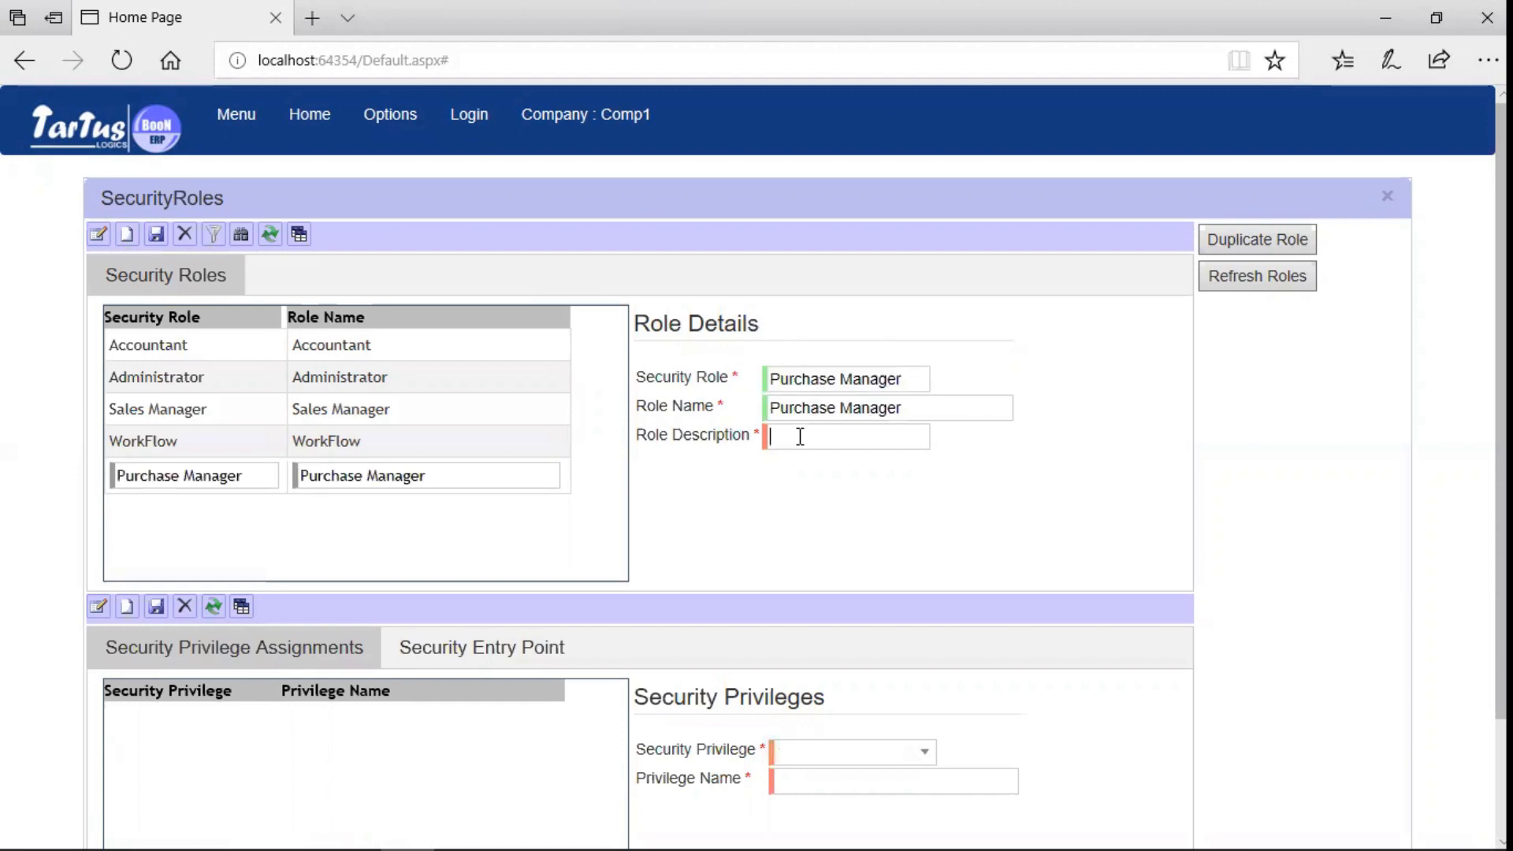
{"action": "type", "text": "Role to manage"}
{"action": "type", "text": " purchases"}
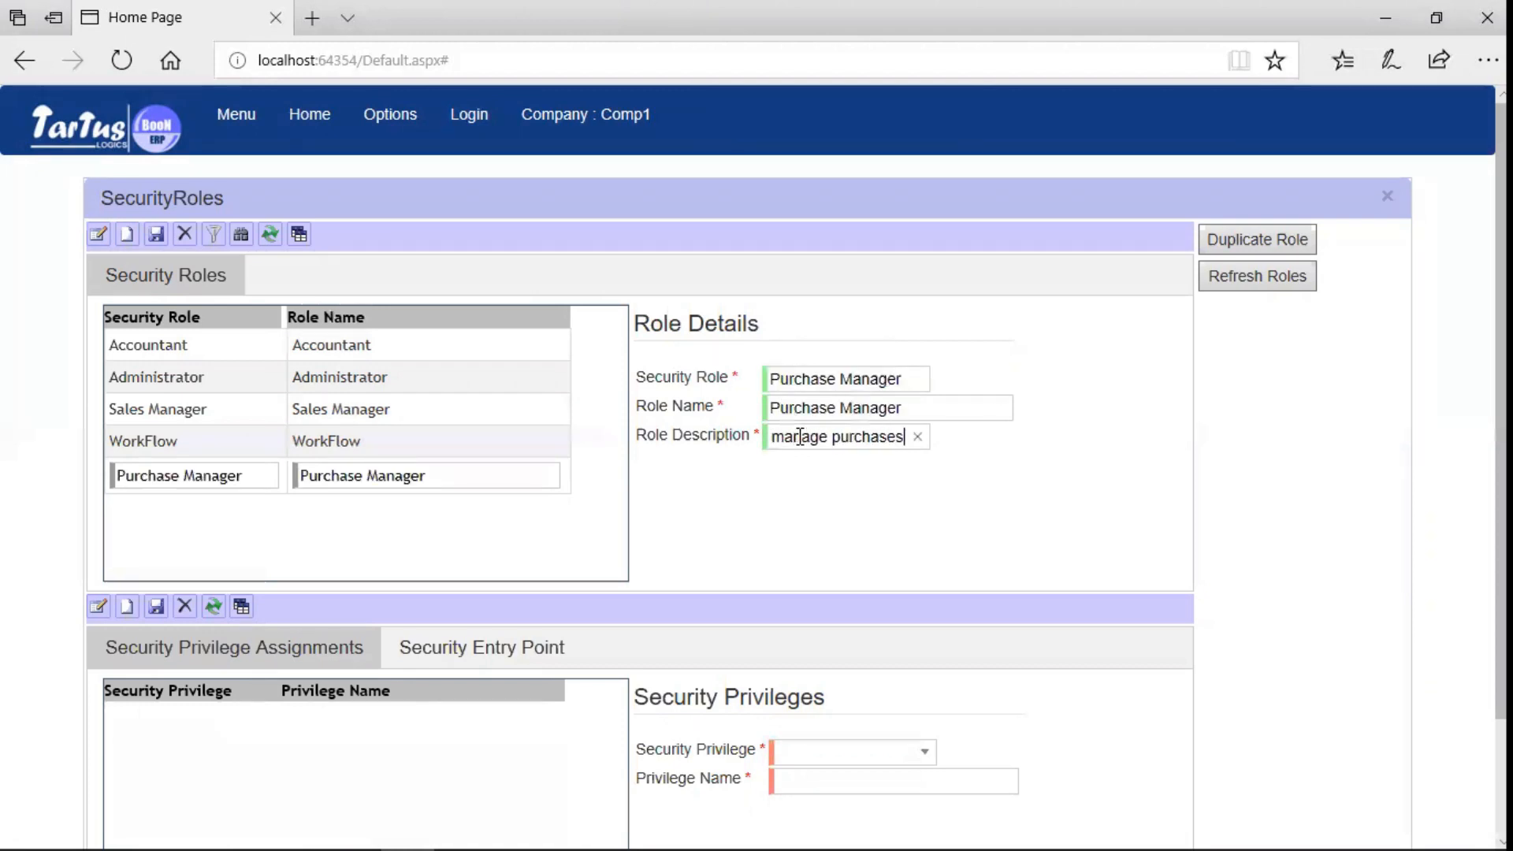
{"action": "left_click", "coordinate": [156, 234]}
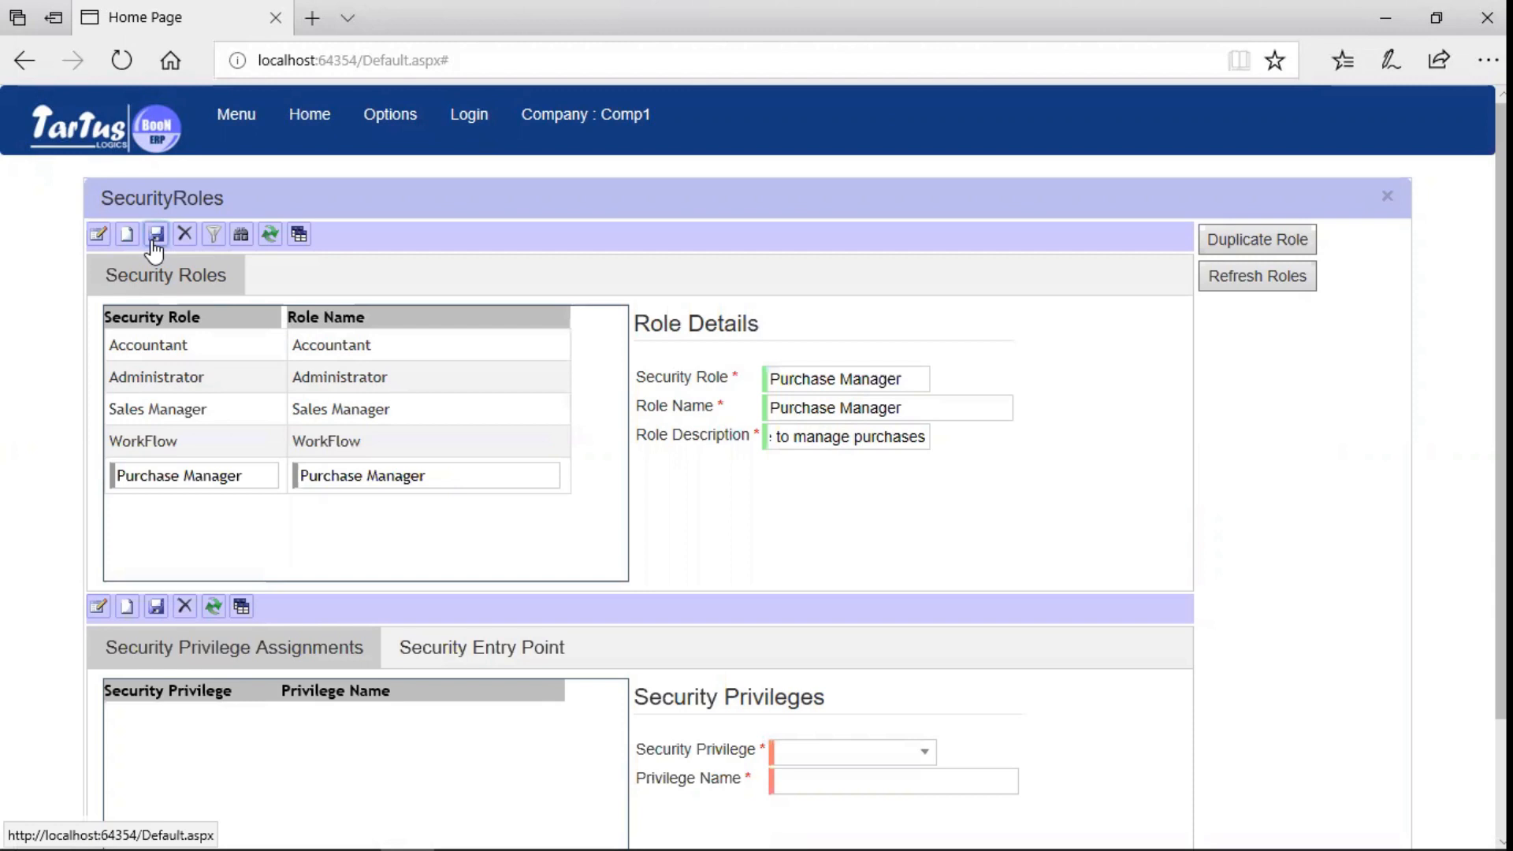
- Assign the Vendor Invoice Full Access privilege, save, review its entry points, and duplicate the role
{"action": "left_click", "coordinate": [126, 606]}
{"action": "left_click", "coordinate": [928, 755]}
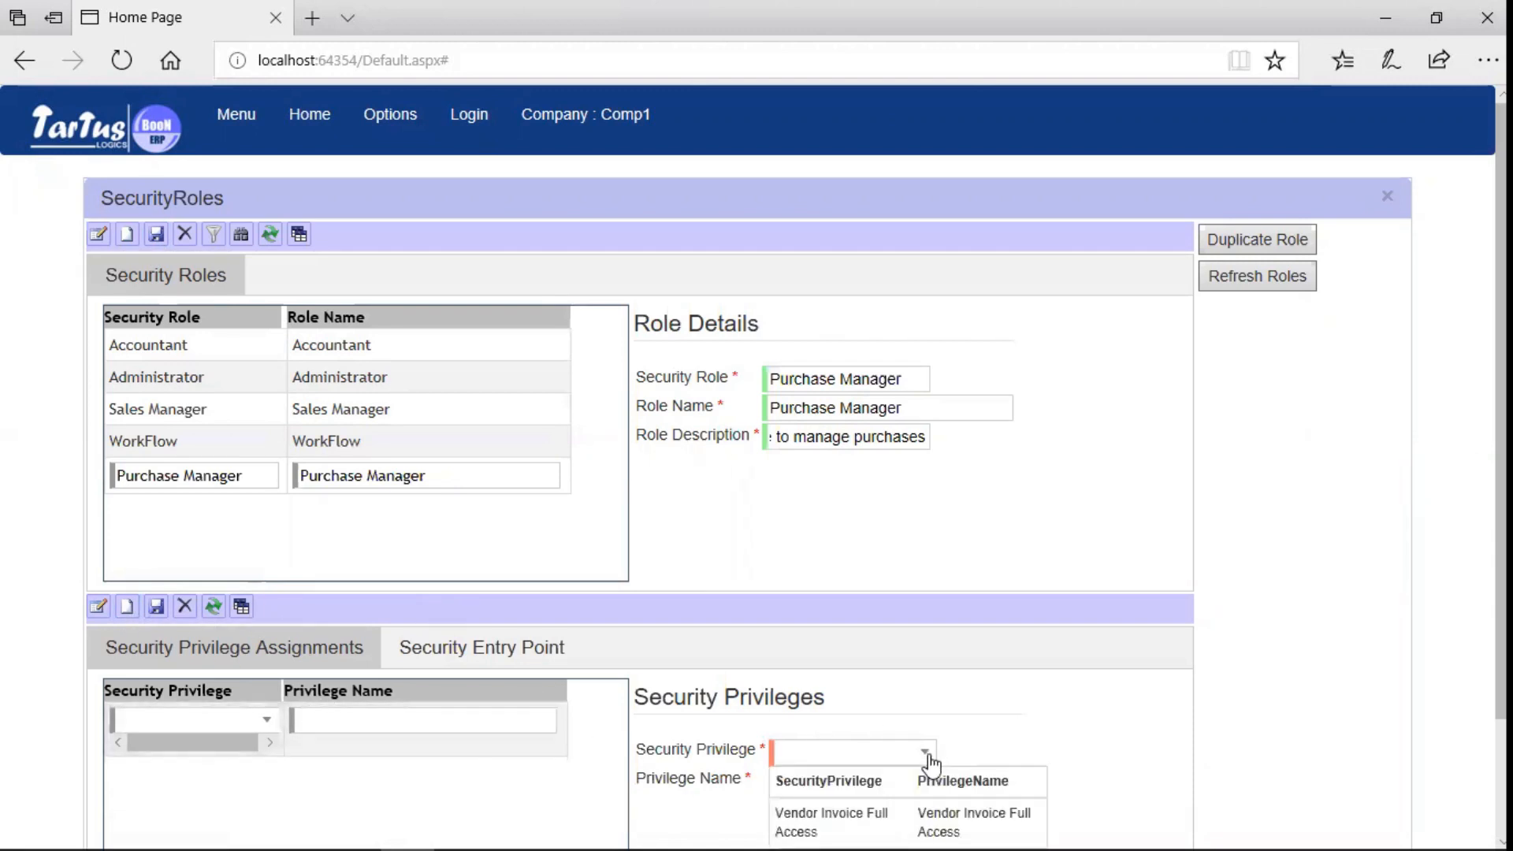
{"action": "left_click", "coordinate": [915, 808]}
{"action": "left_click", "coordinate": [156, 608]}
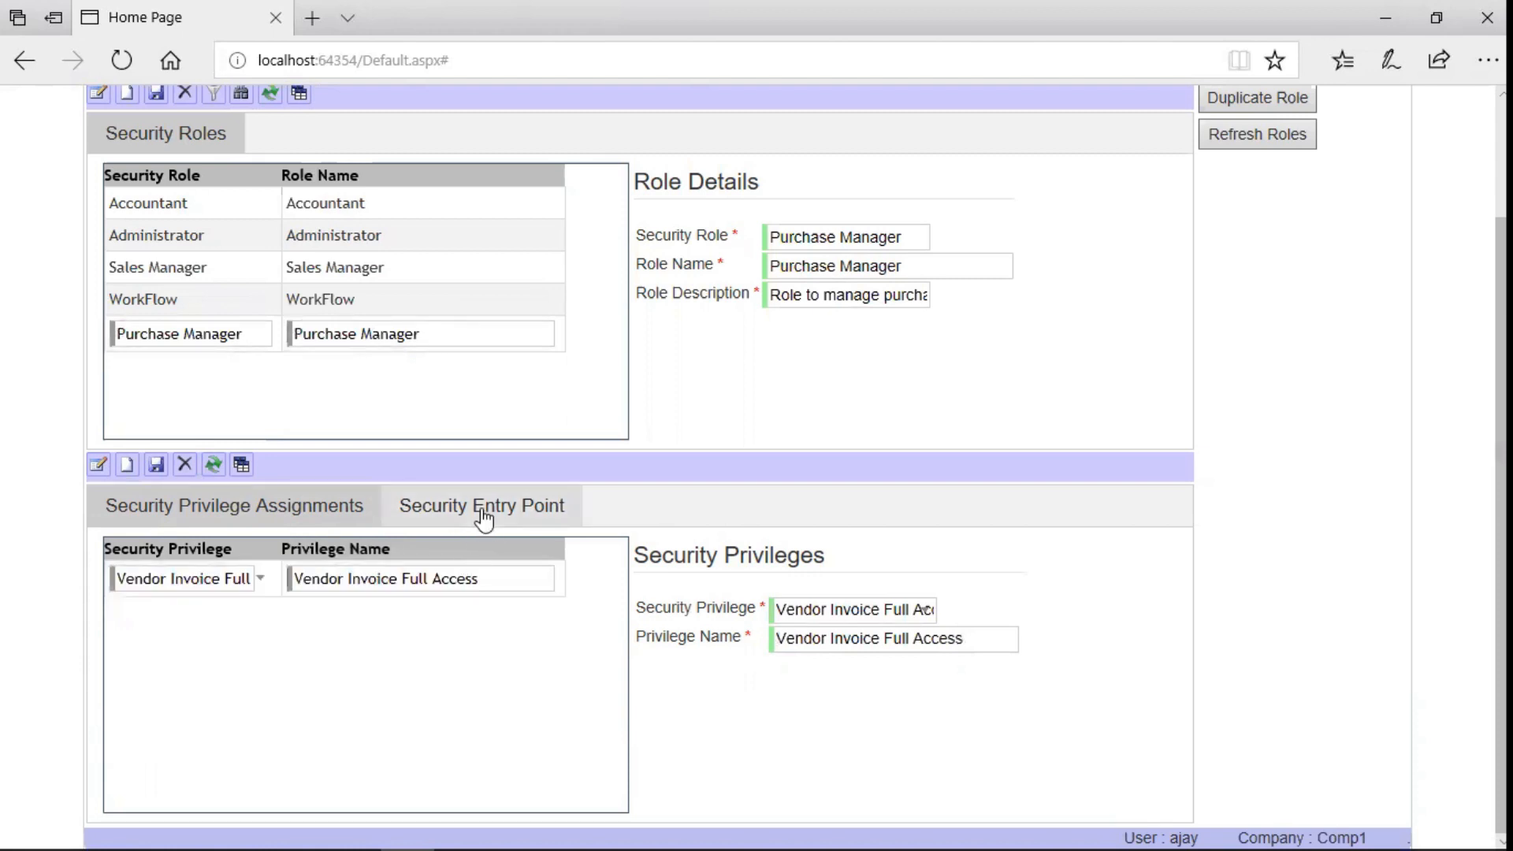
{"action": "left_click", "coordinate": [484, 508]}
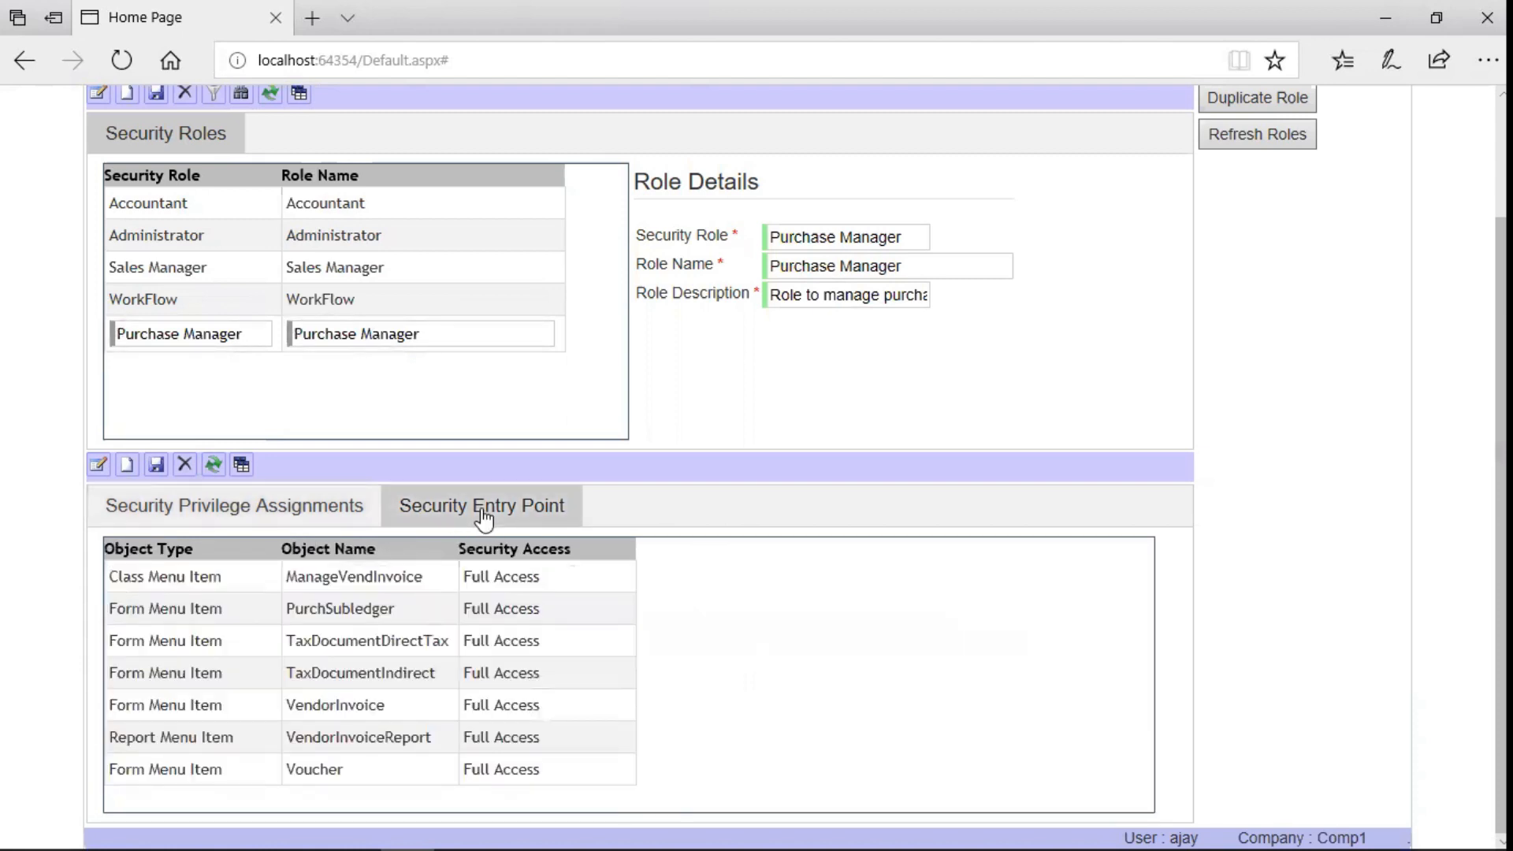
{"action": "left_click", "coordinate": [332, 522]}
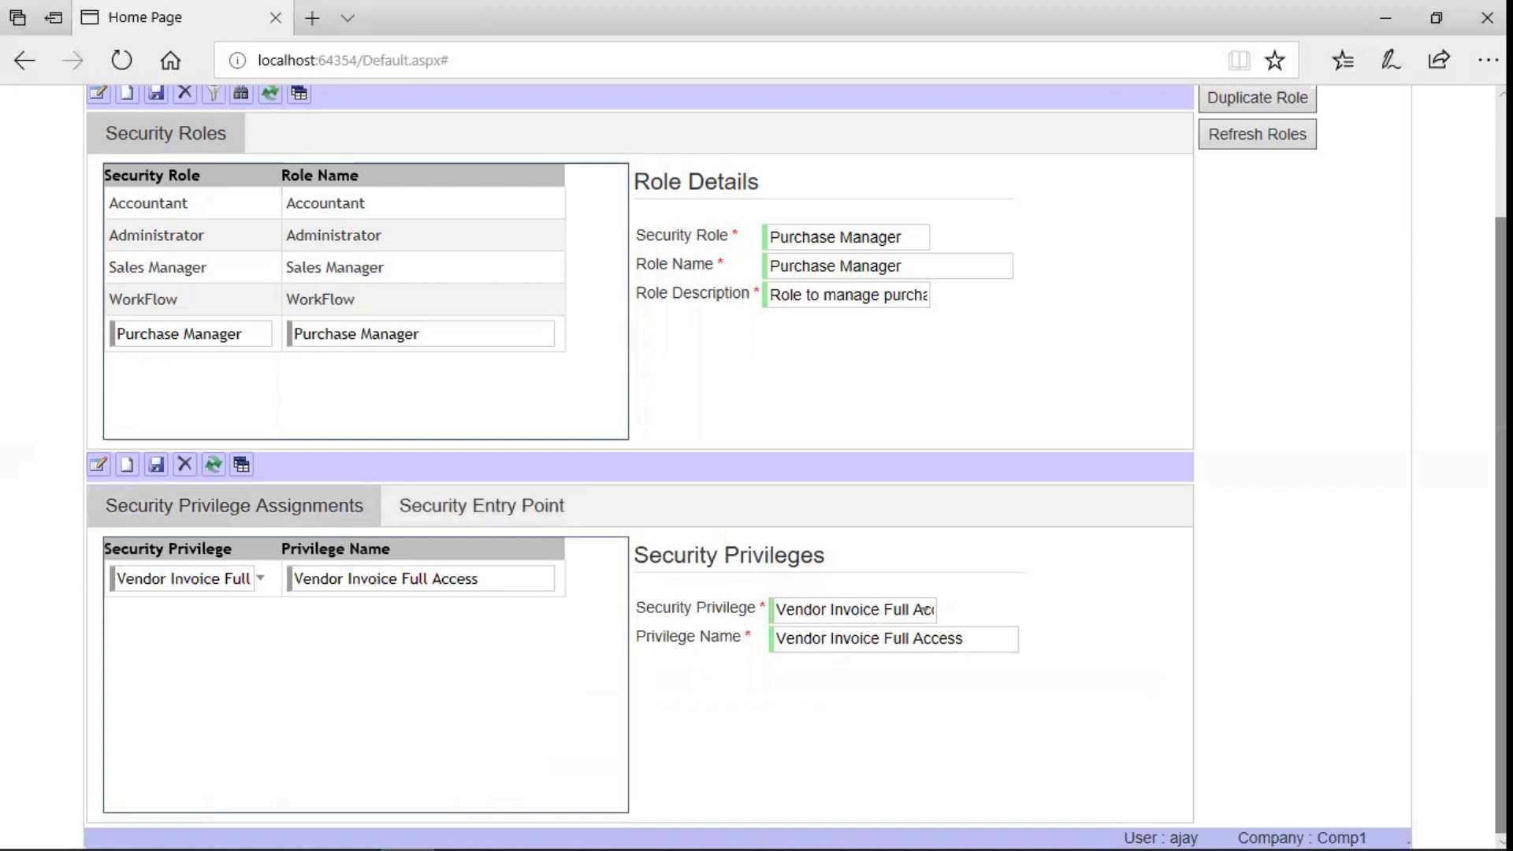
{"action": "scroll", "coordinate": [757, 465], "scroll_direction": "up", "scroll_amount": 1}
{"action": "scroll", "coordinate": [1323, 263], "scroll_direction": "up", "scroll_amount": 1}
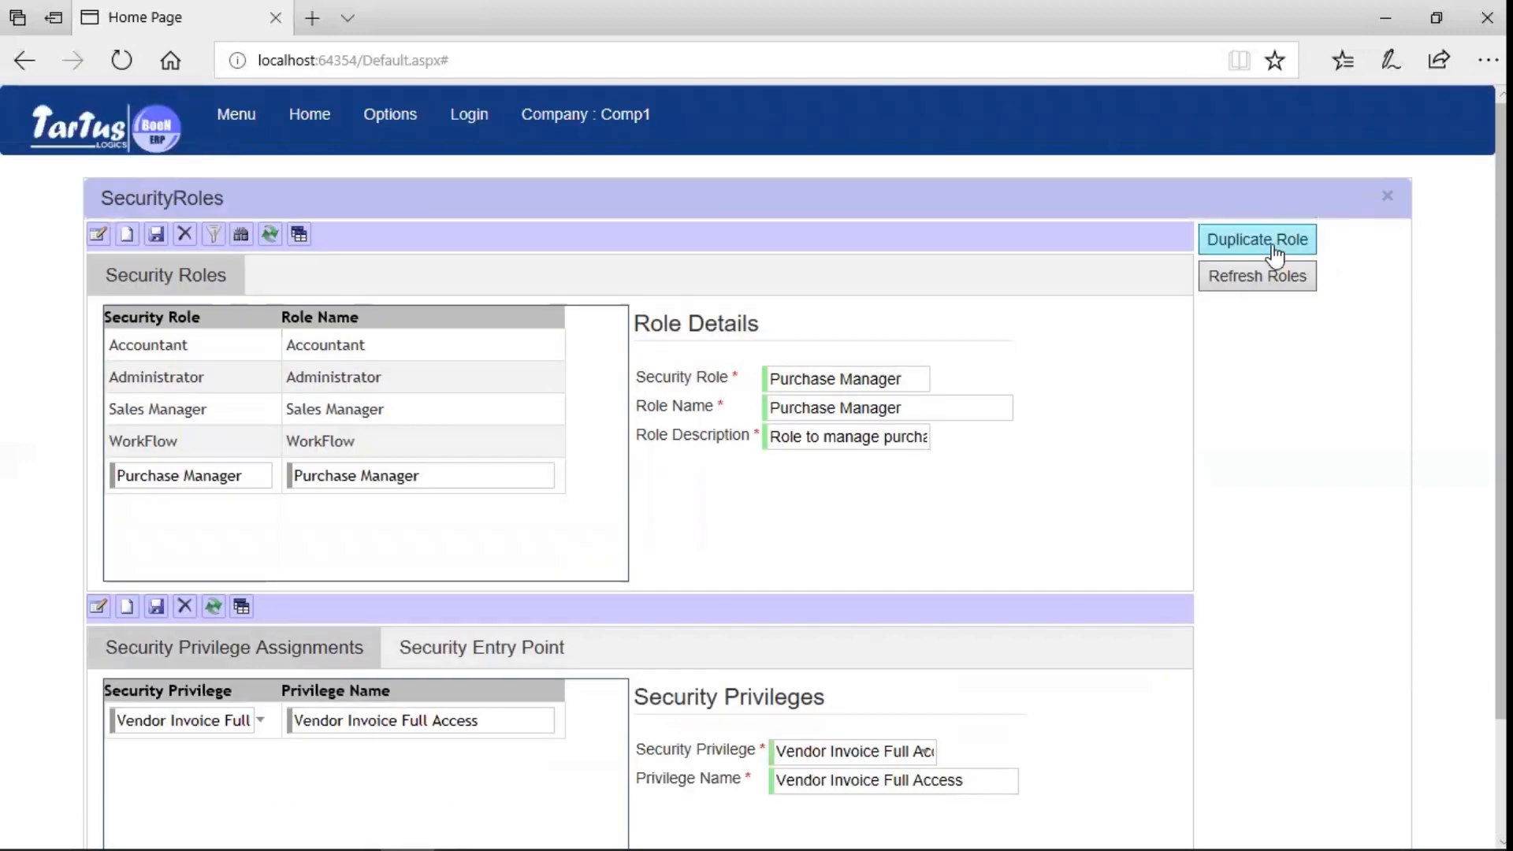
{"action": "left_click", "coordinate": [1274, 254]}
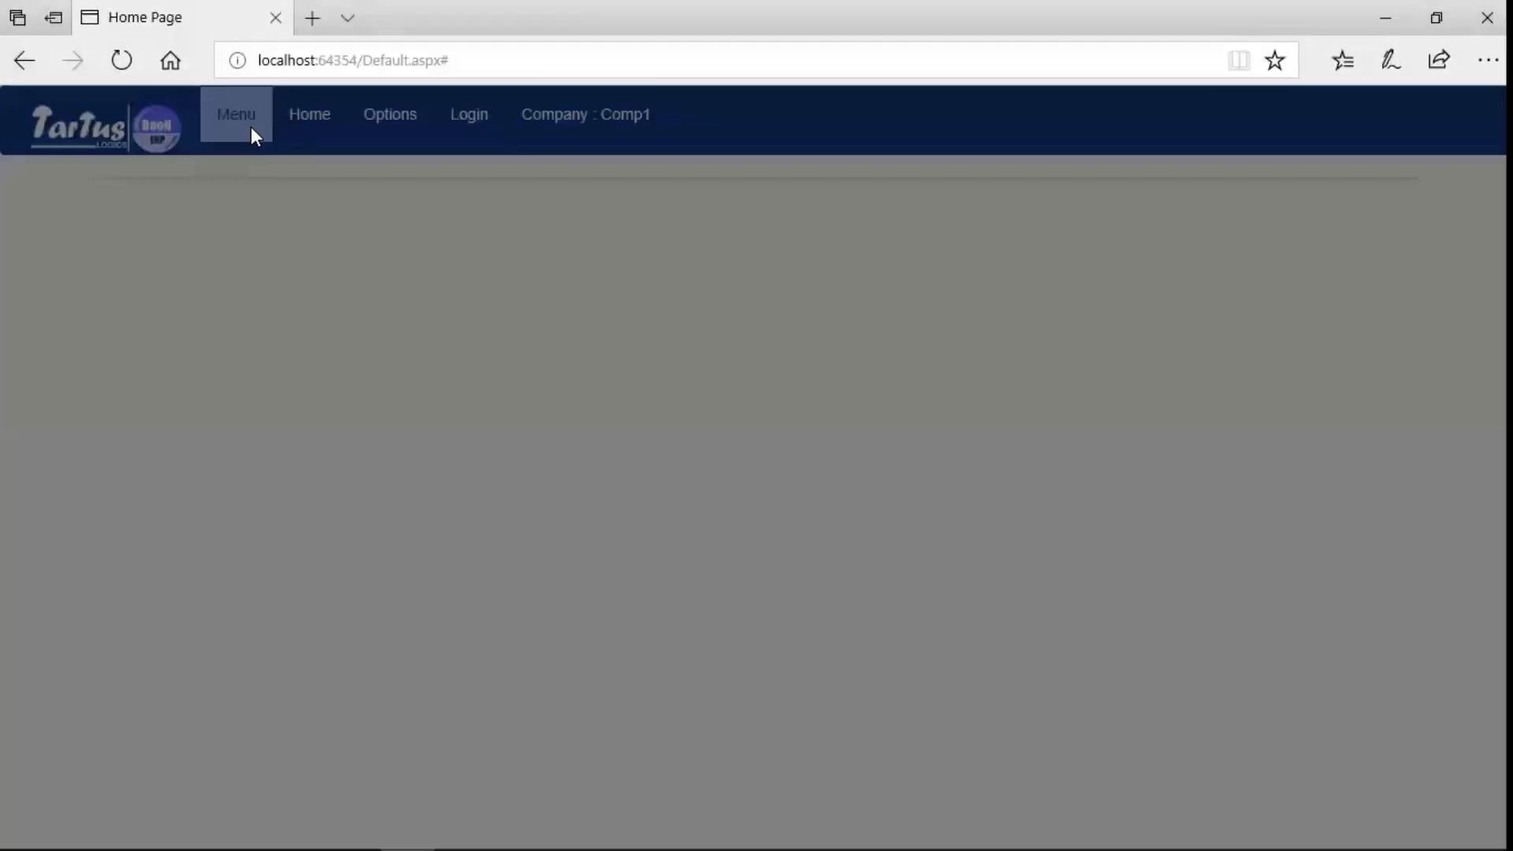
- Open User Information and start a new user with the login name and full name
{"action": "left_click", "coordinate": [251, 126]}
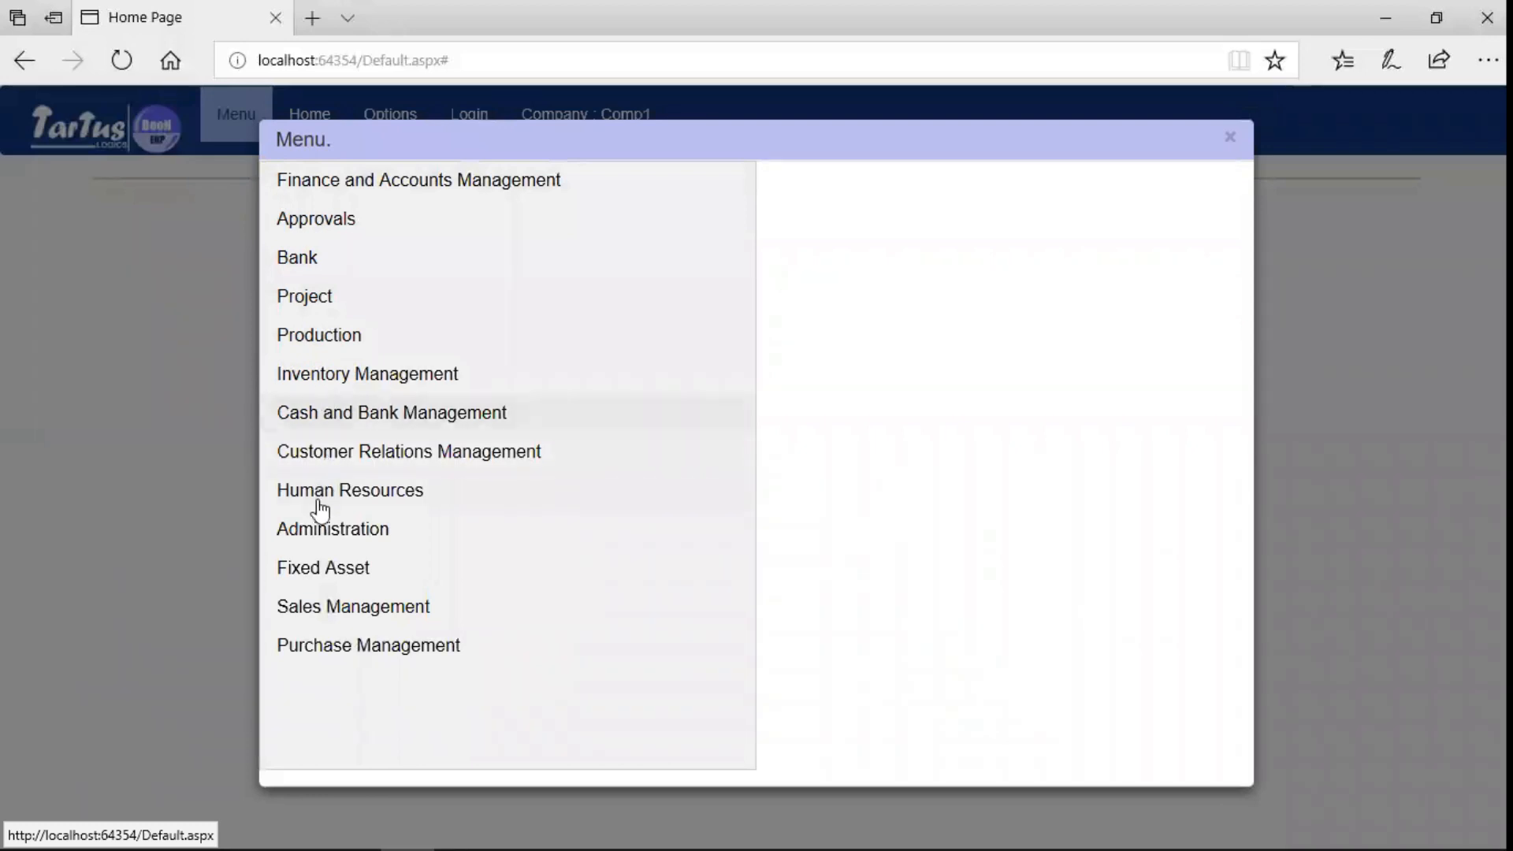
{"action": "left_click", "coordinate": [315, 529]}
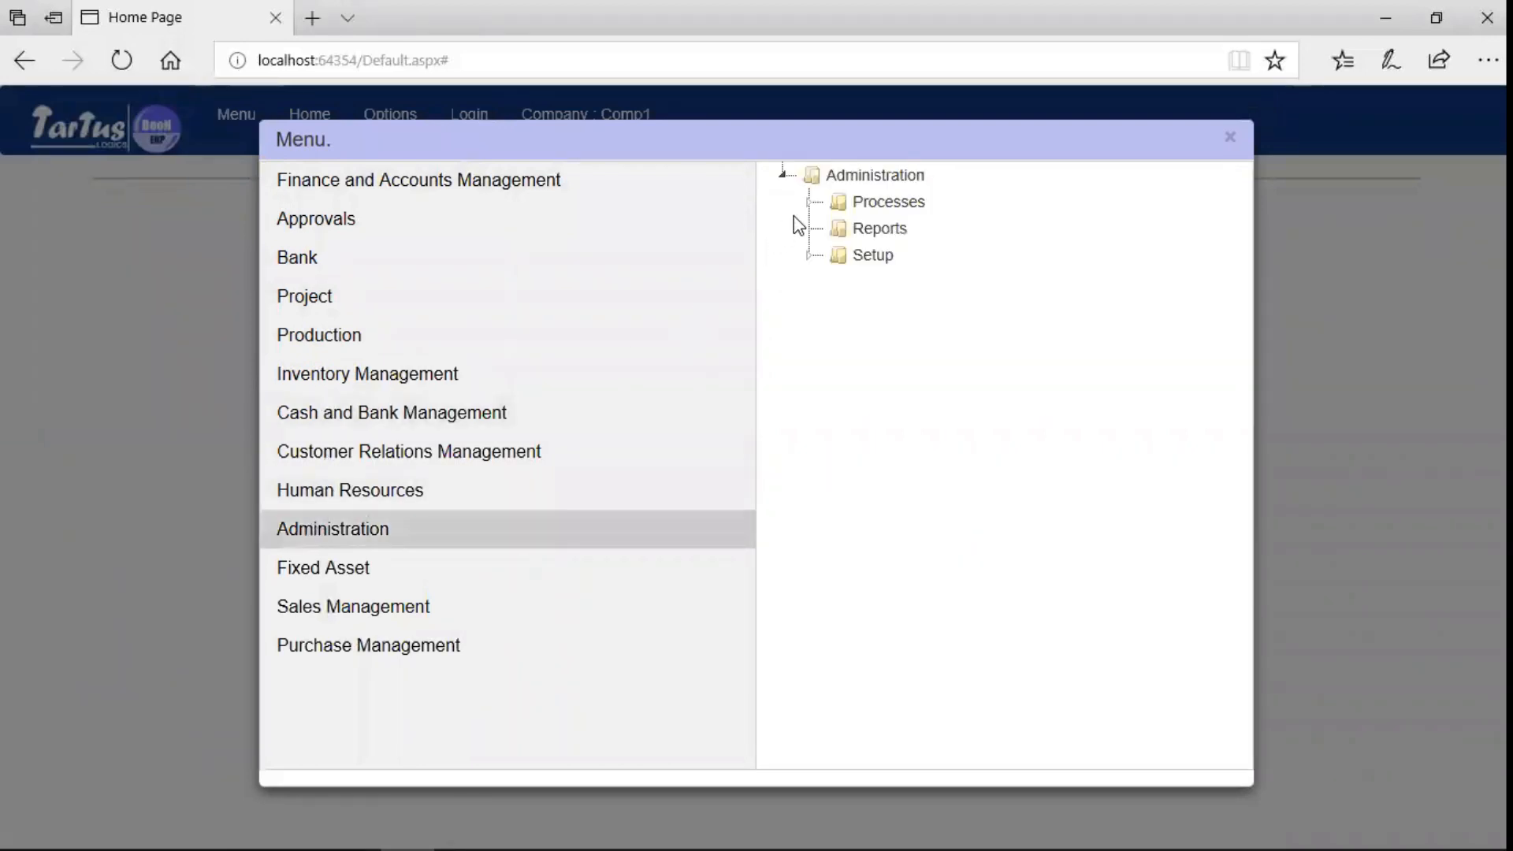
{"action": "left_click", "coordinate": [810, 203]}
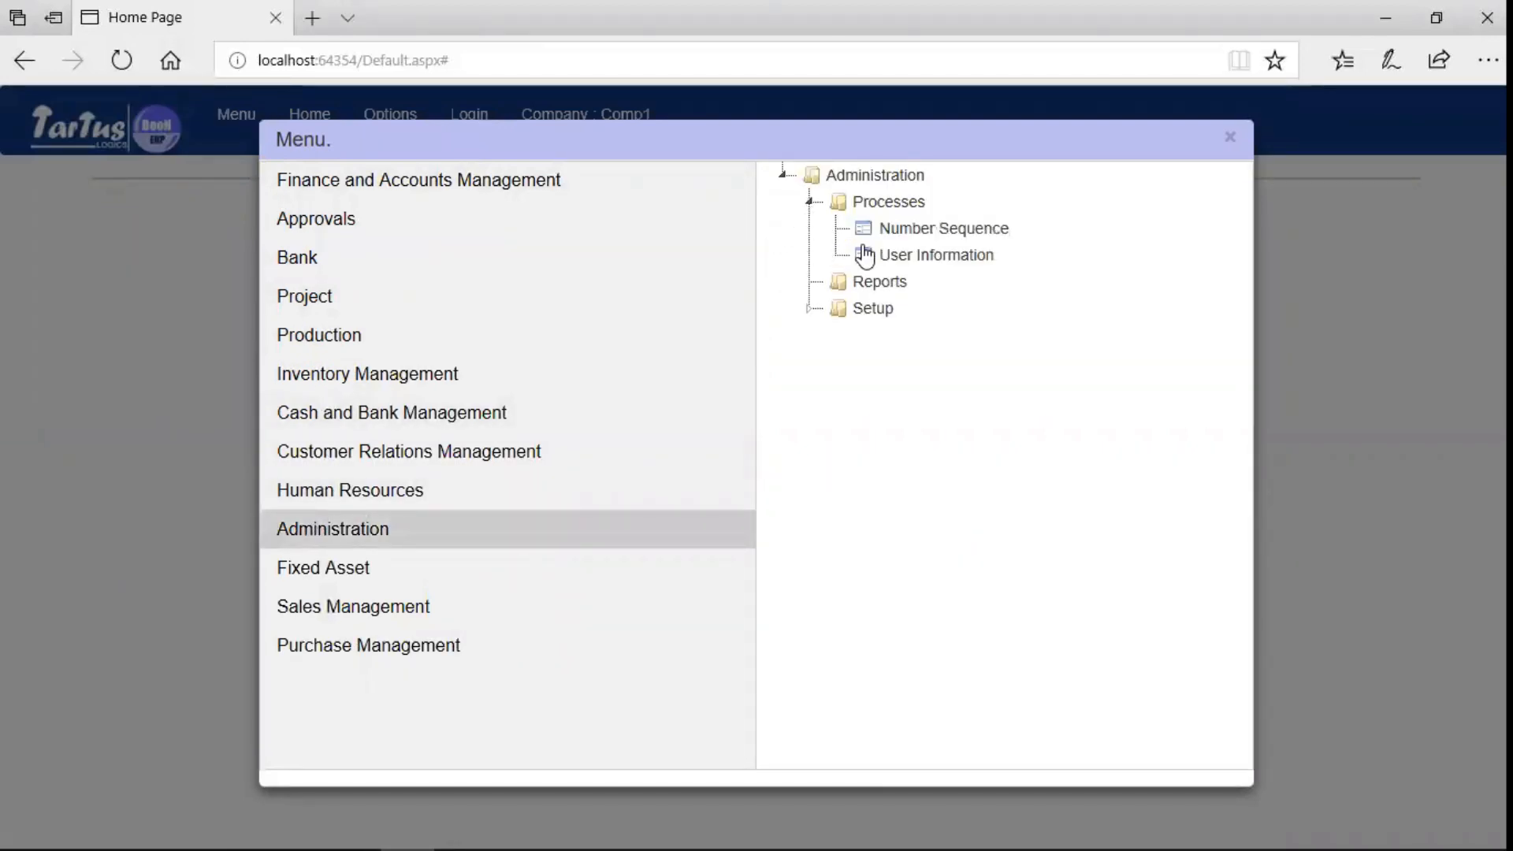
{"action": "left_click", "coordinate": [882, 254]}
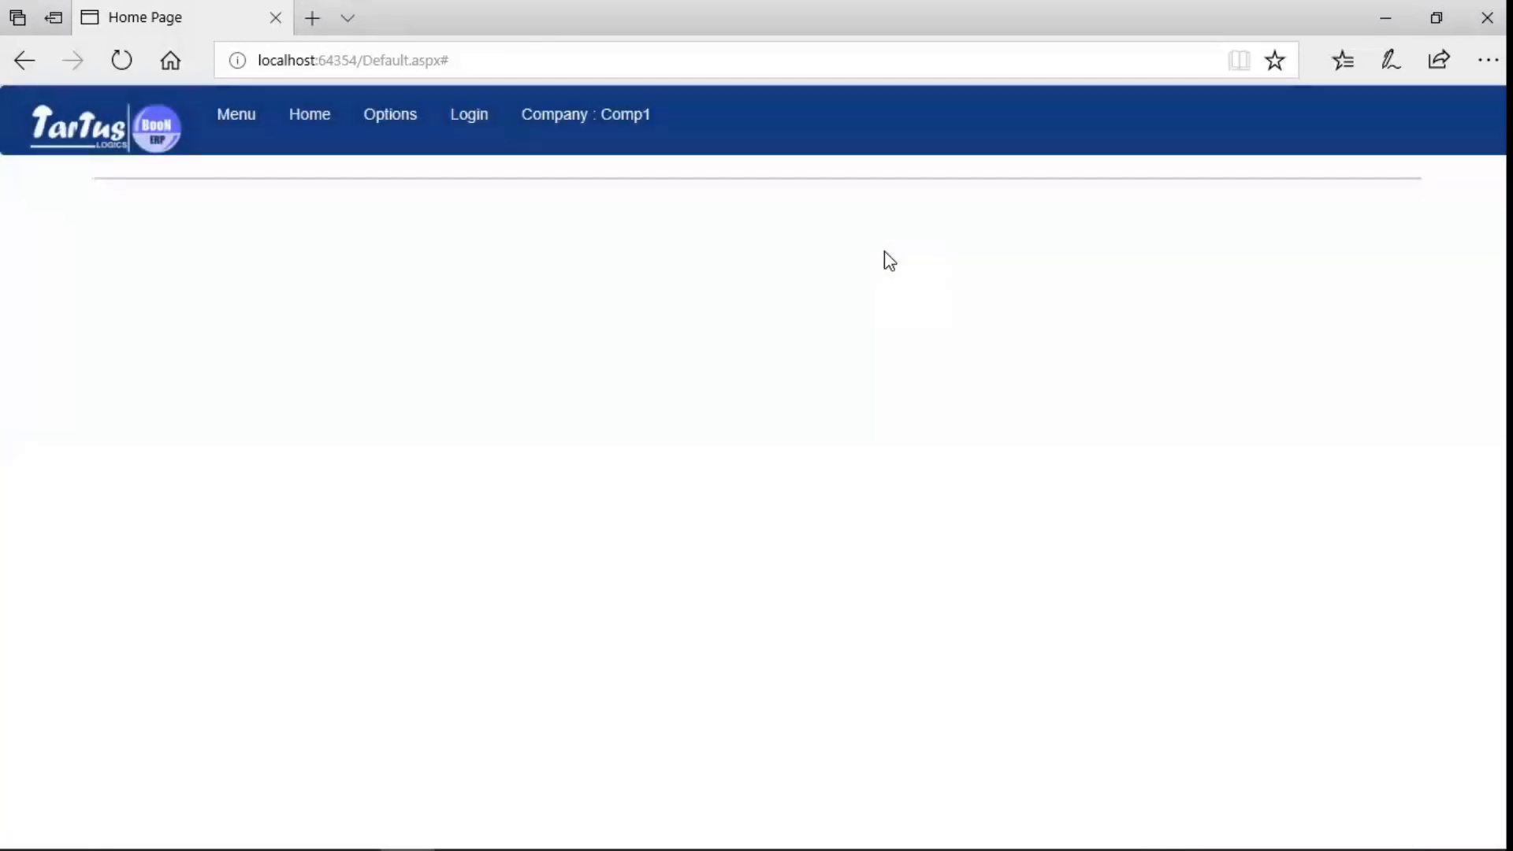
{"action": "left_click", "coordinate": [127, 234]}
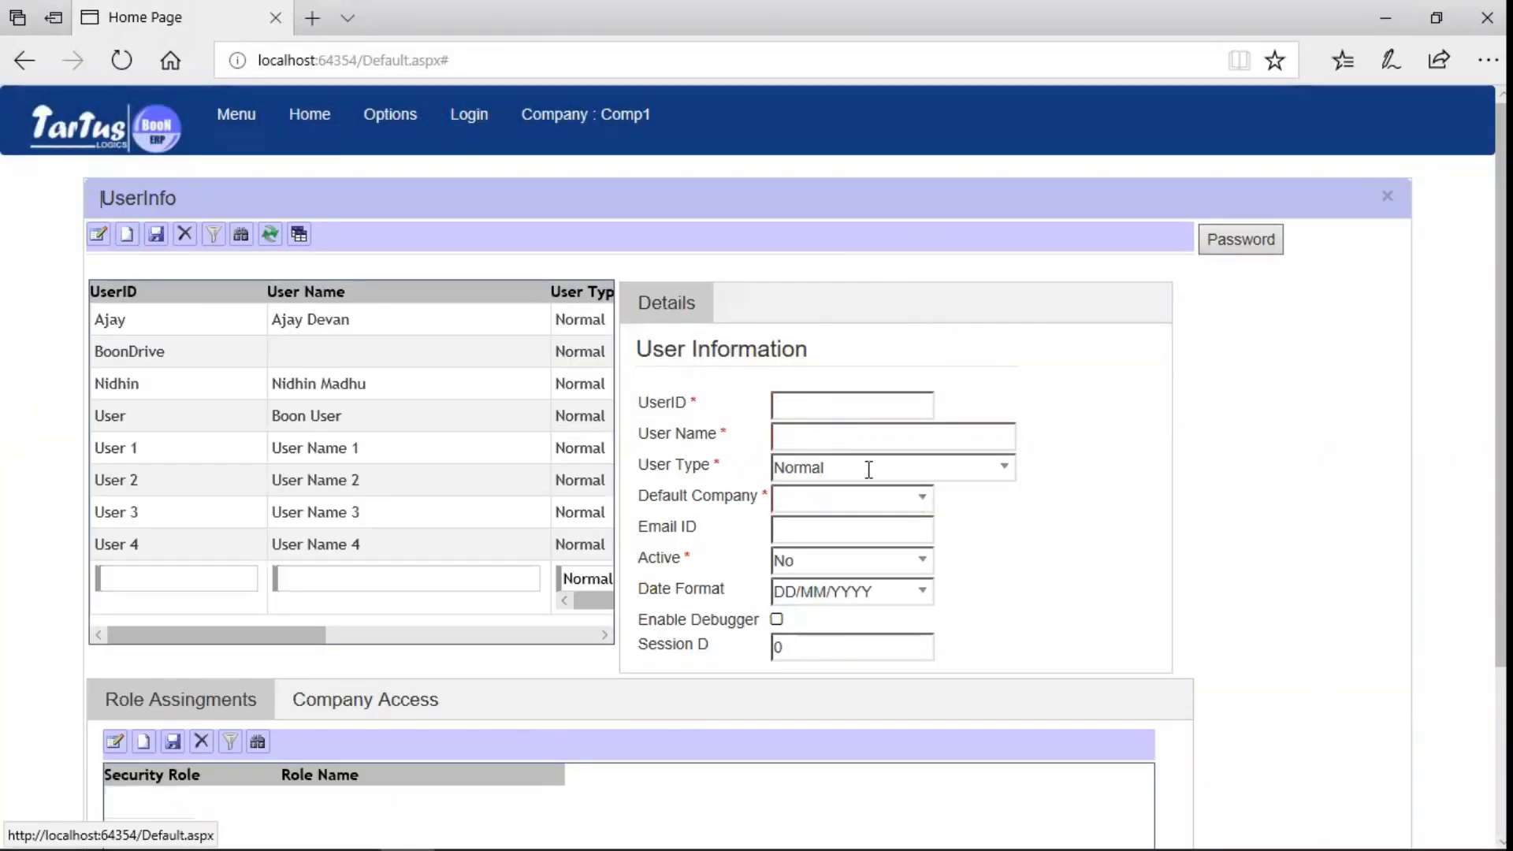
{"action": "type", "text": "Priya"}
{"action": "key", "text": "Tab"}
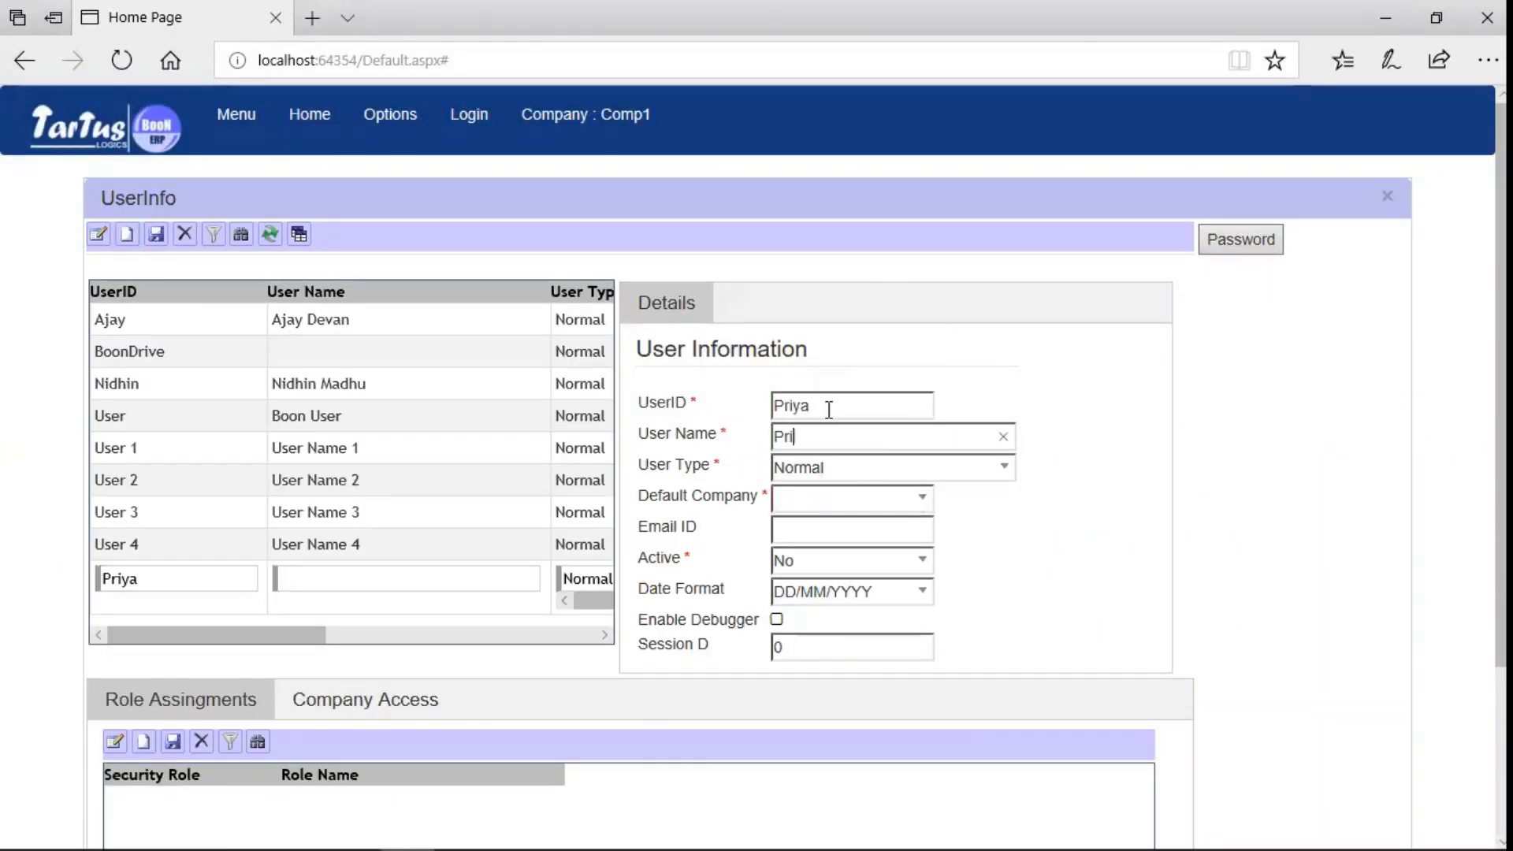
{"action": "key", "text": "Tab"}
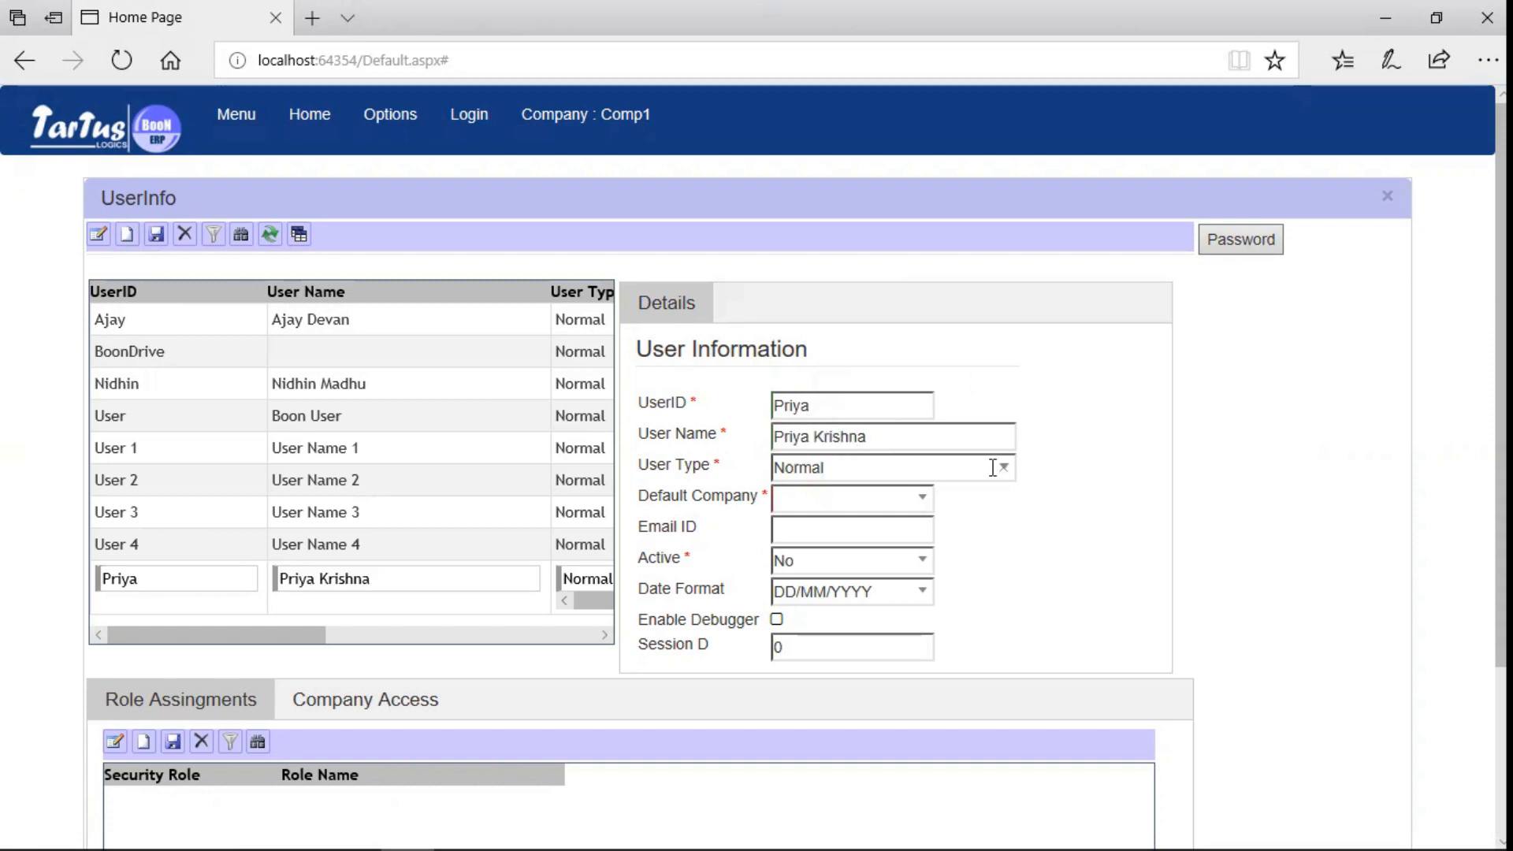
- Set default company Comp1, mark the user active, set Session D to 10, and save
{"action": "left_click", "coordinate": [922, 499]}
{"action": "left_click", "coordinate": [840, 563]}
{"action": "left_click", "coordinate": [920, 560]}
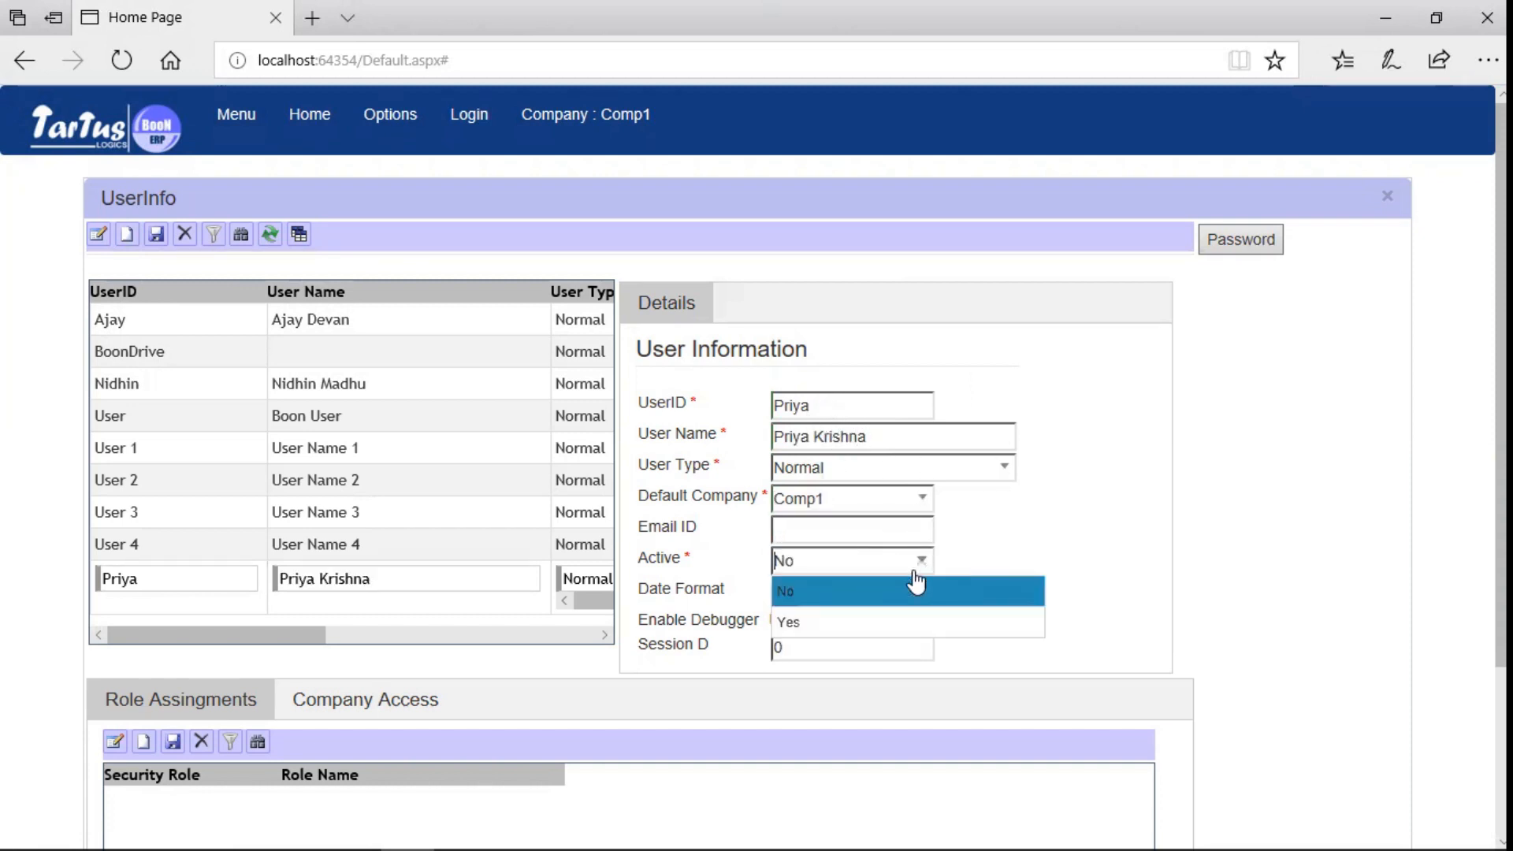
{"action": "left_click", "coordinate": [815, 611]}
{"action": "left_click", "coordinate": [844, 651]}
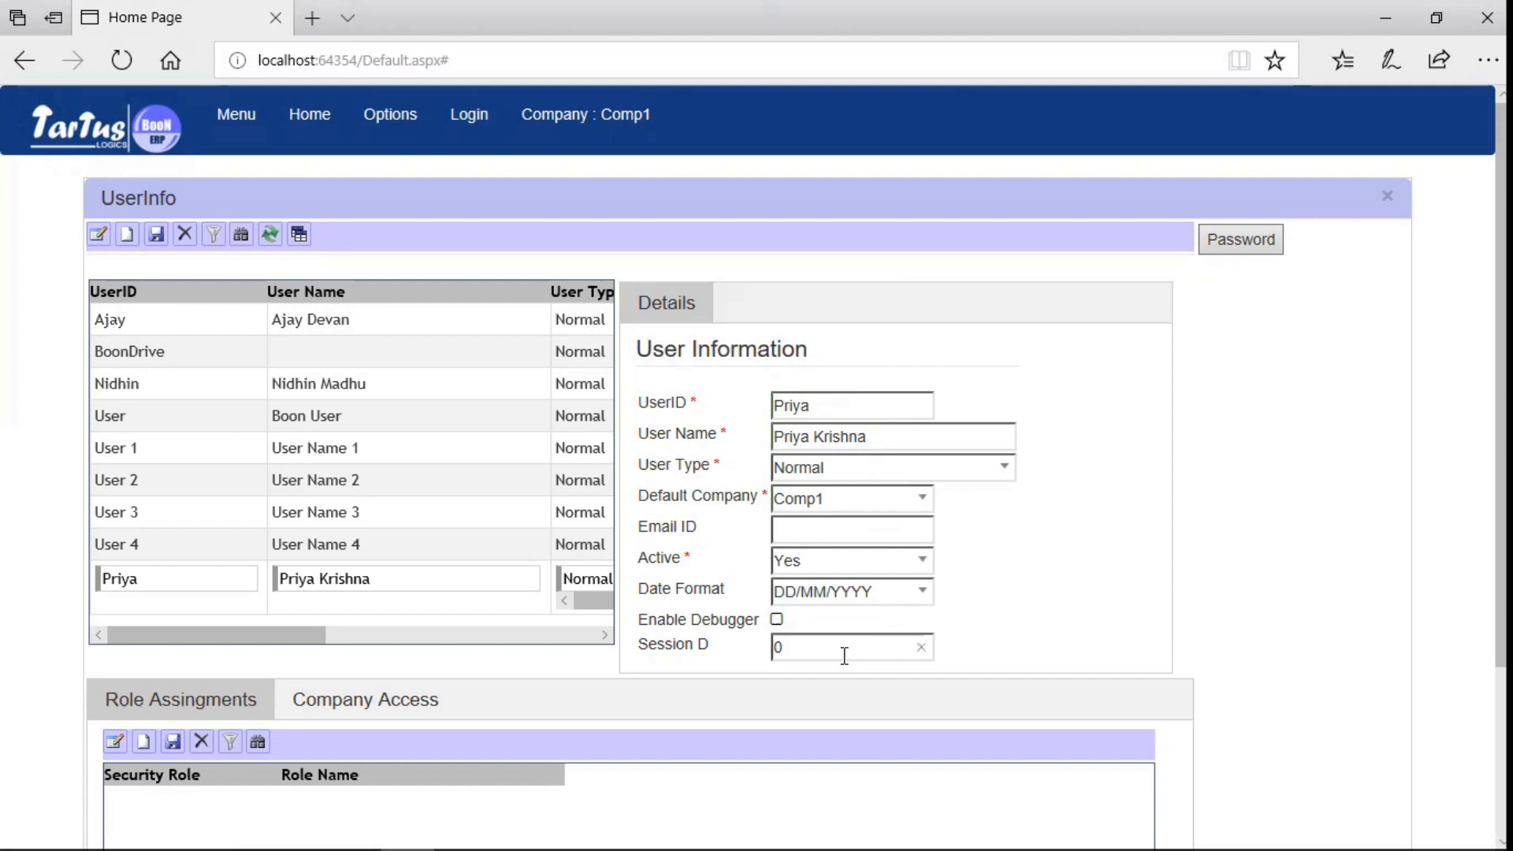
{"action": "key", "text": "BackSpace"}
{"action": "type", "text": "10"}
{"action": "left_click", "coordinate": [154, 238]}
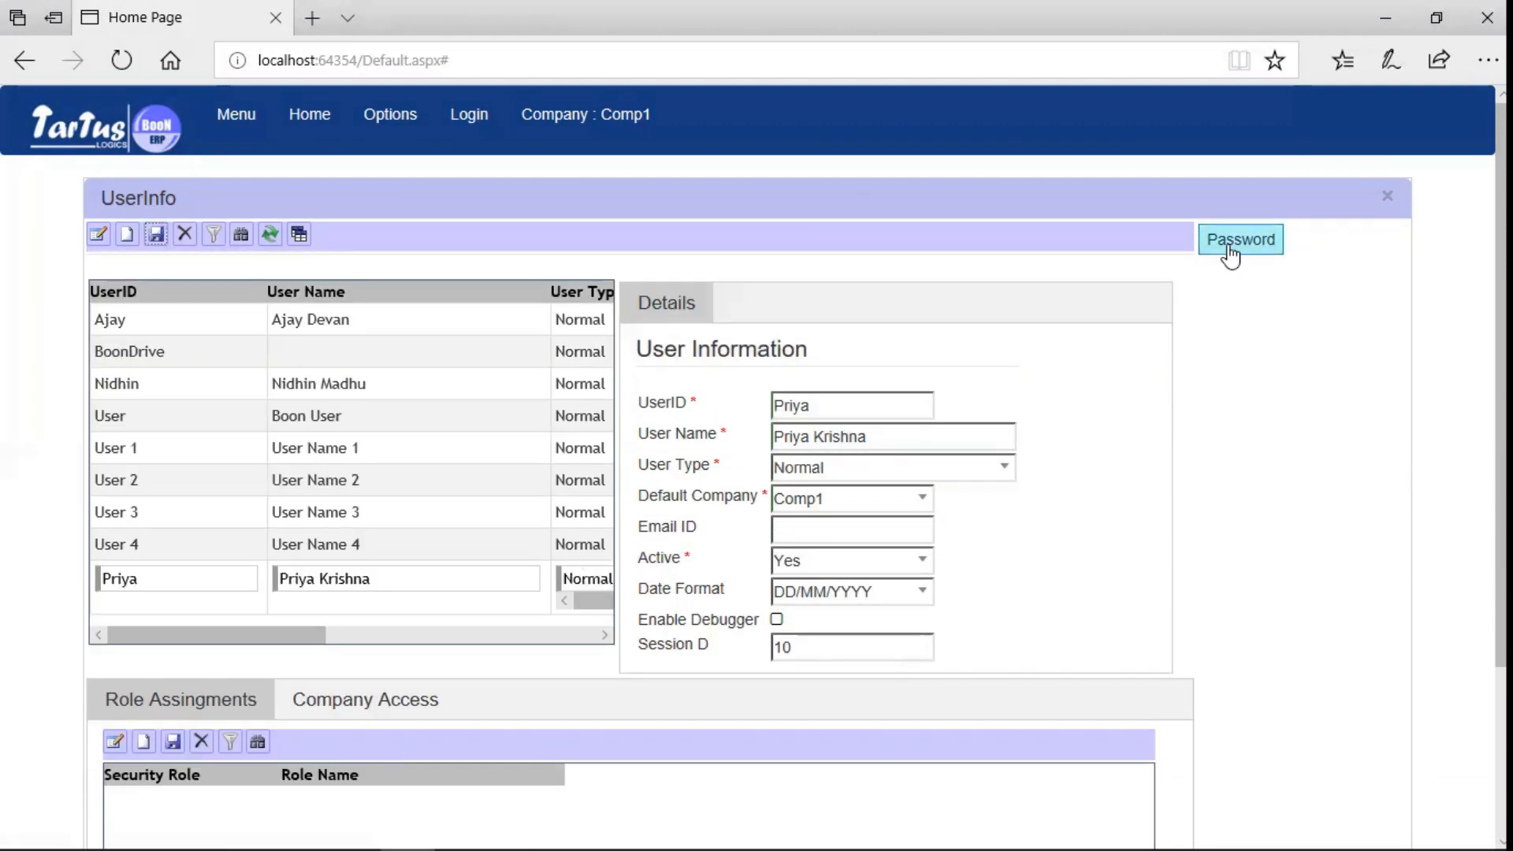
- Enter and confirm the user's password, save it, and close the password window
{"action": "left_click", "coordinate": [1229, 246]}
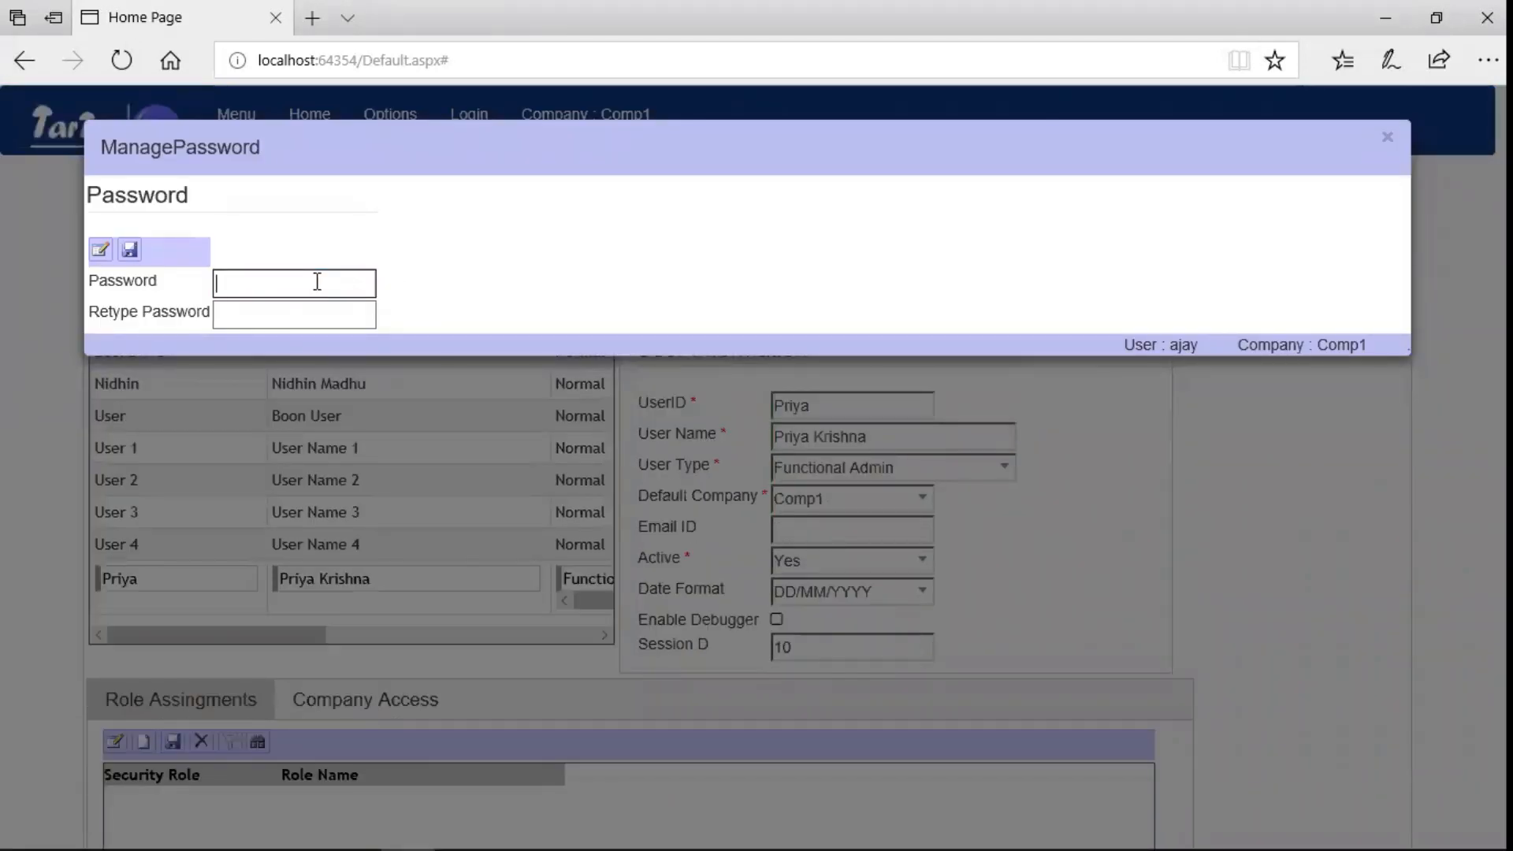
{"action": "type", "text": "123"}
{"action": "left_click", "coordinate": [291, 315]}
{"action": "type", "text": "1234"}
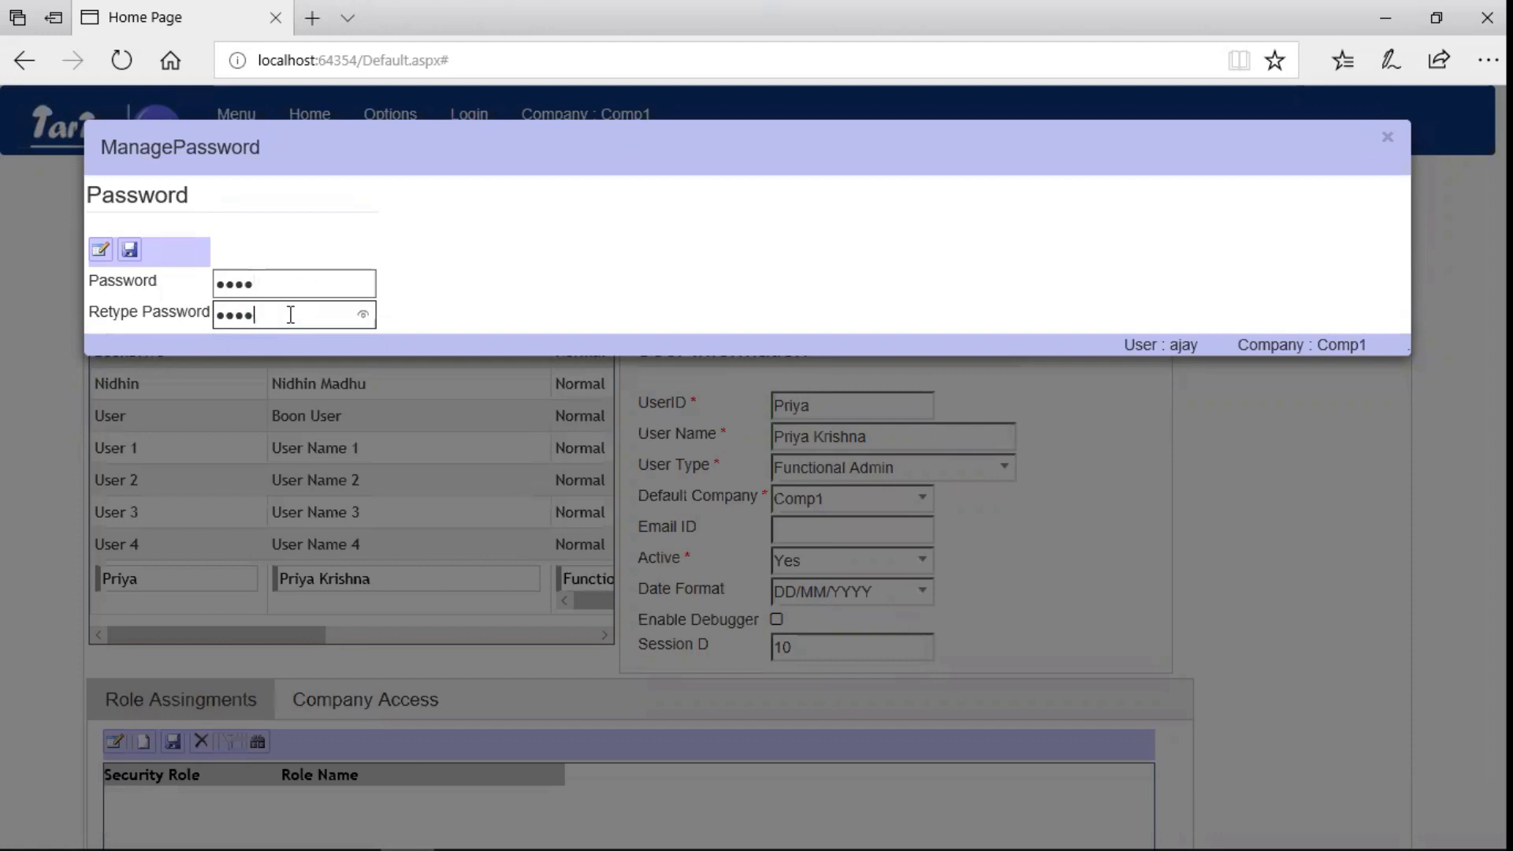
{"action": "left_click", "coordinate": [132, 254]}
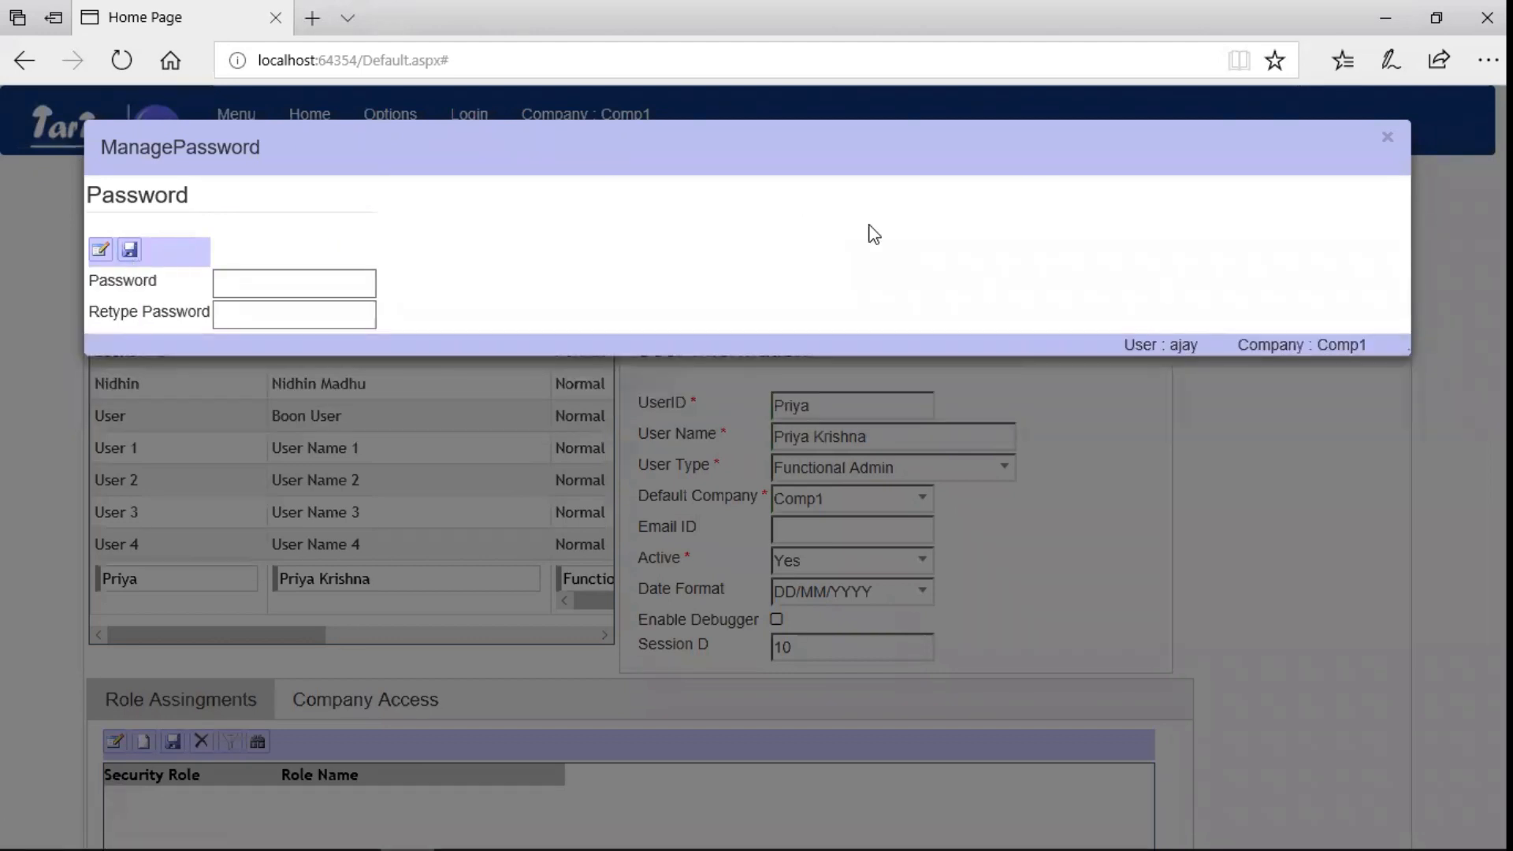
{"action": "left_click", "coordinate": [1387, 140]}
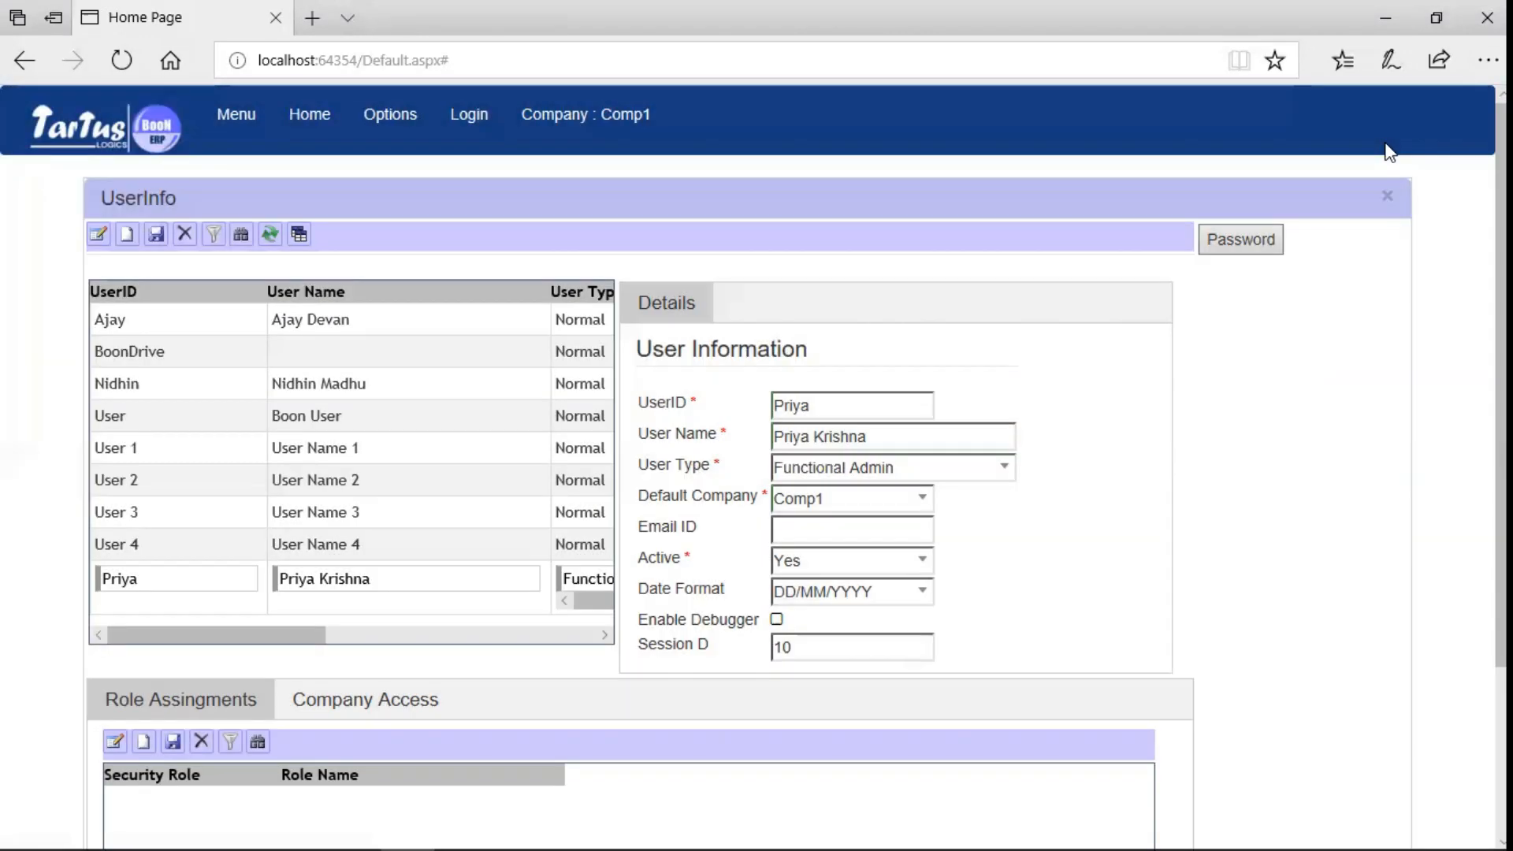
- Log in with the new user's credentials and open the module menu, which is empty
{"action": "left_click", "coordinate": [1386, 201]}
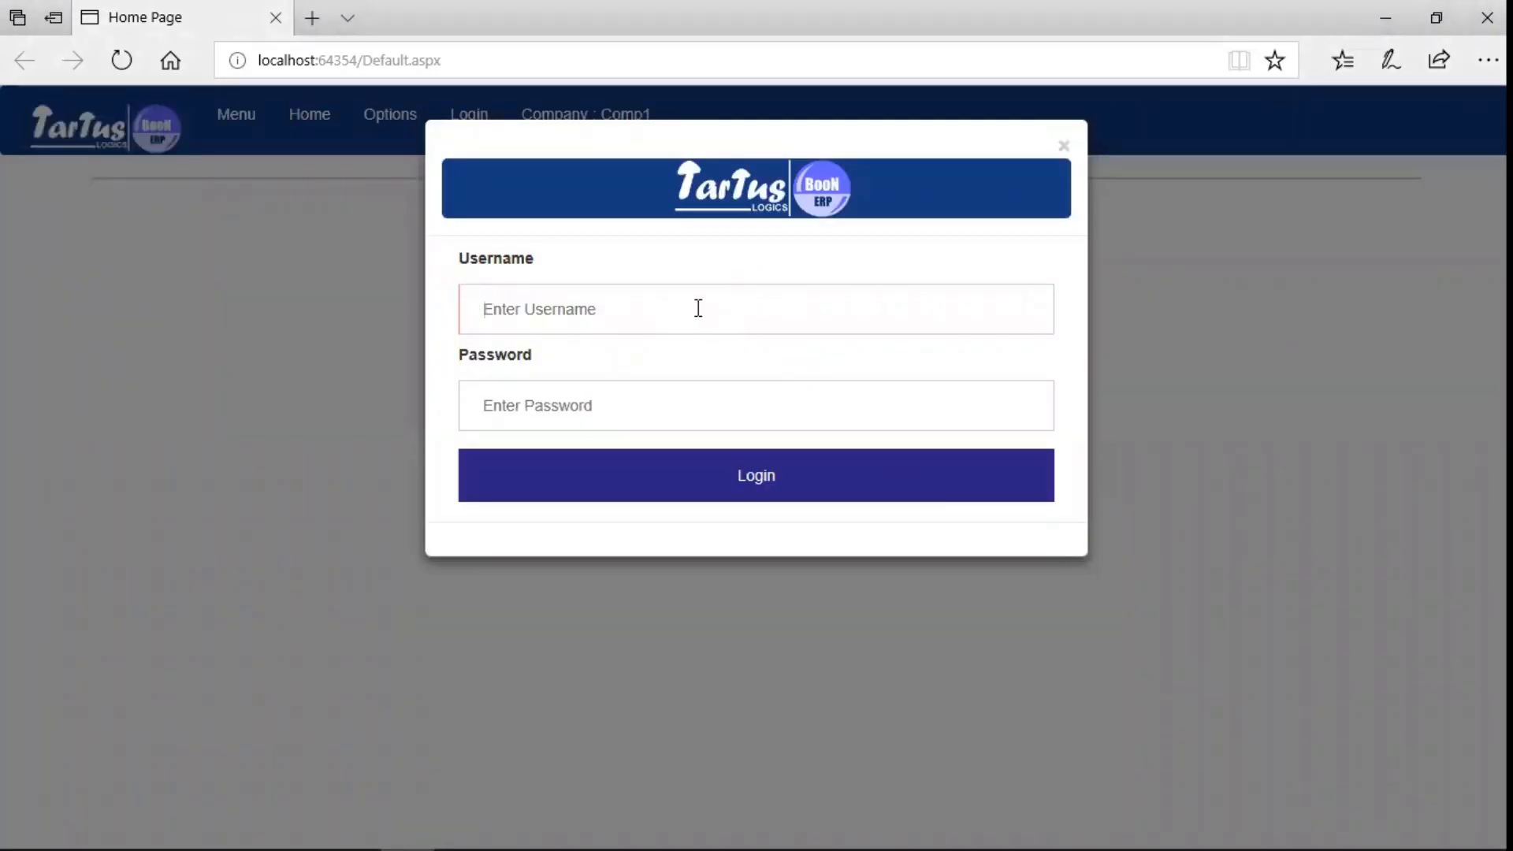
{"action": "type", "text": "priya"}
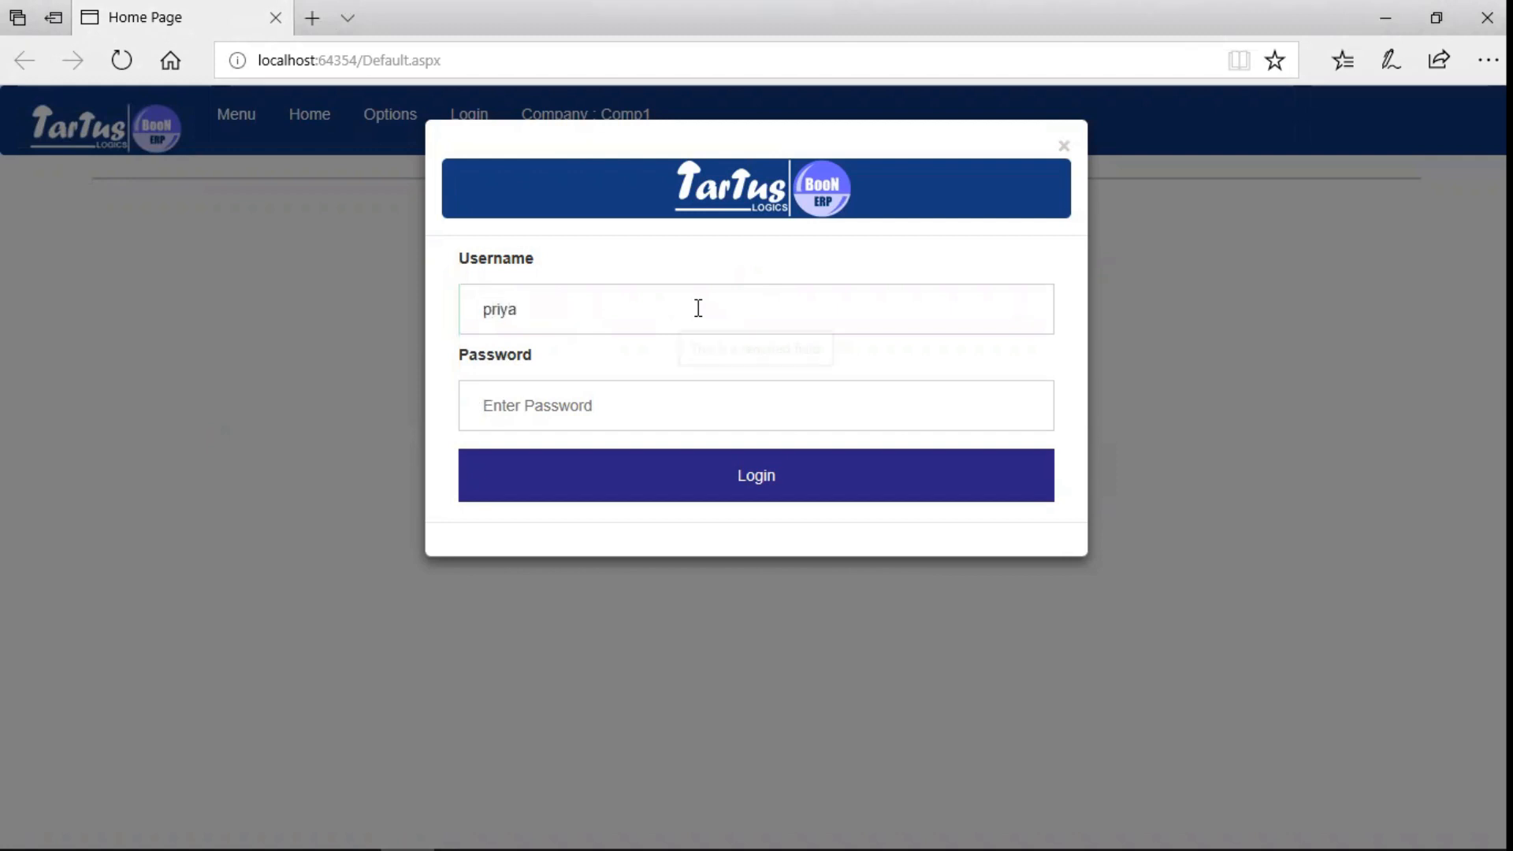
{"action": "key", "text": "Tab"}
{"action": "type", "text": "123"}
{"action": "key", "text": "Return"}
{"action": "left_click", "coordinate": [233, 134]}
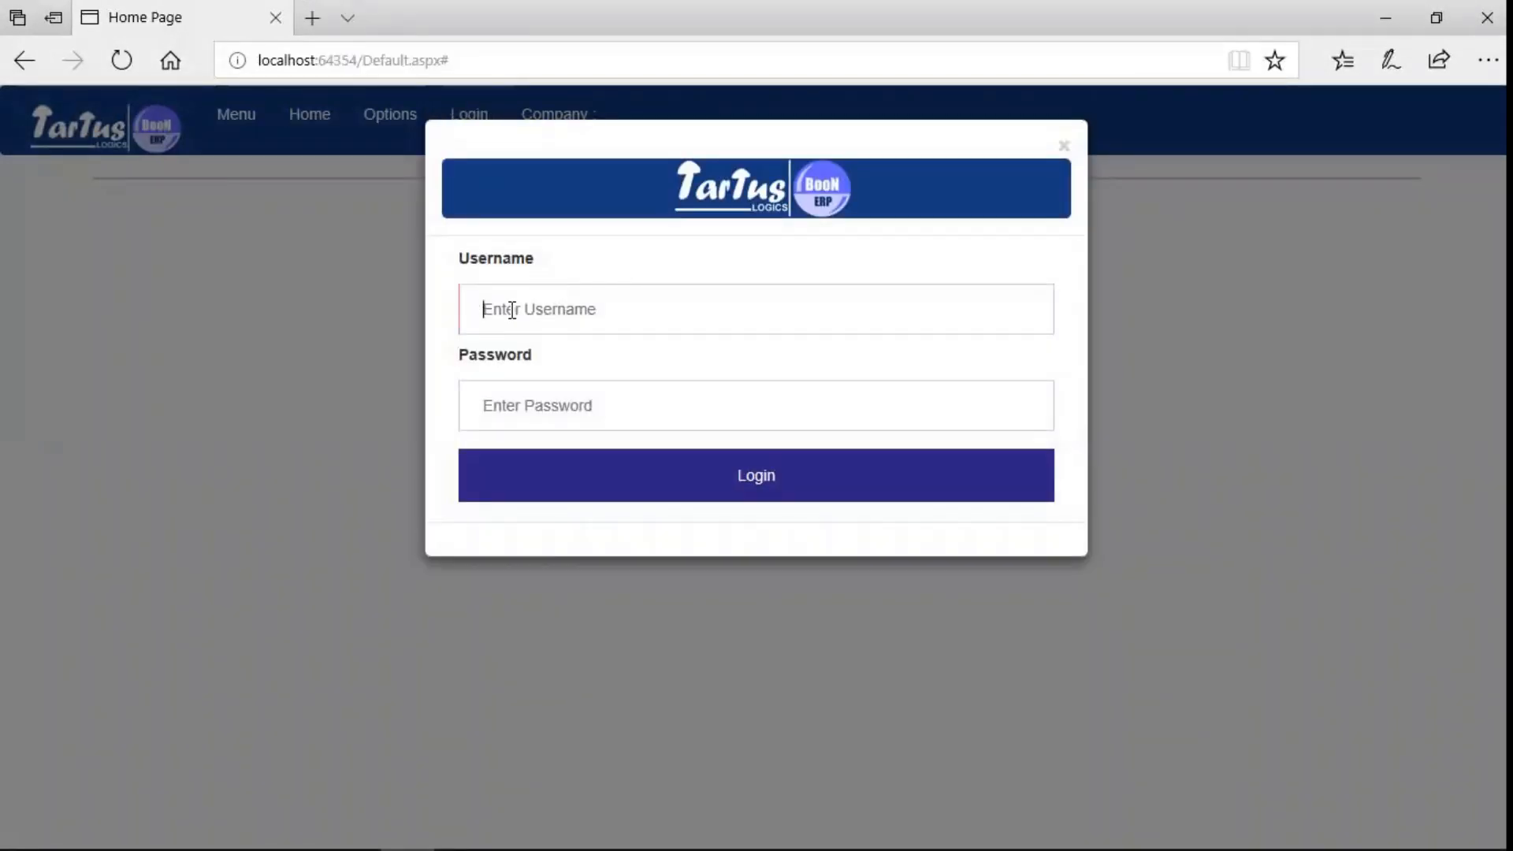
- Sign back in with the administrator account's credentials
{"action": "type", "text": "ajay"}
{"action": "key", "text": "Tab"}
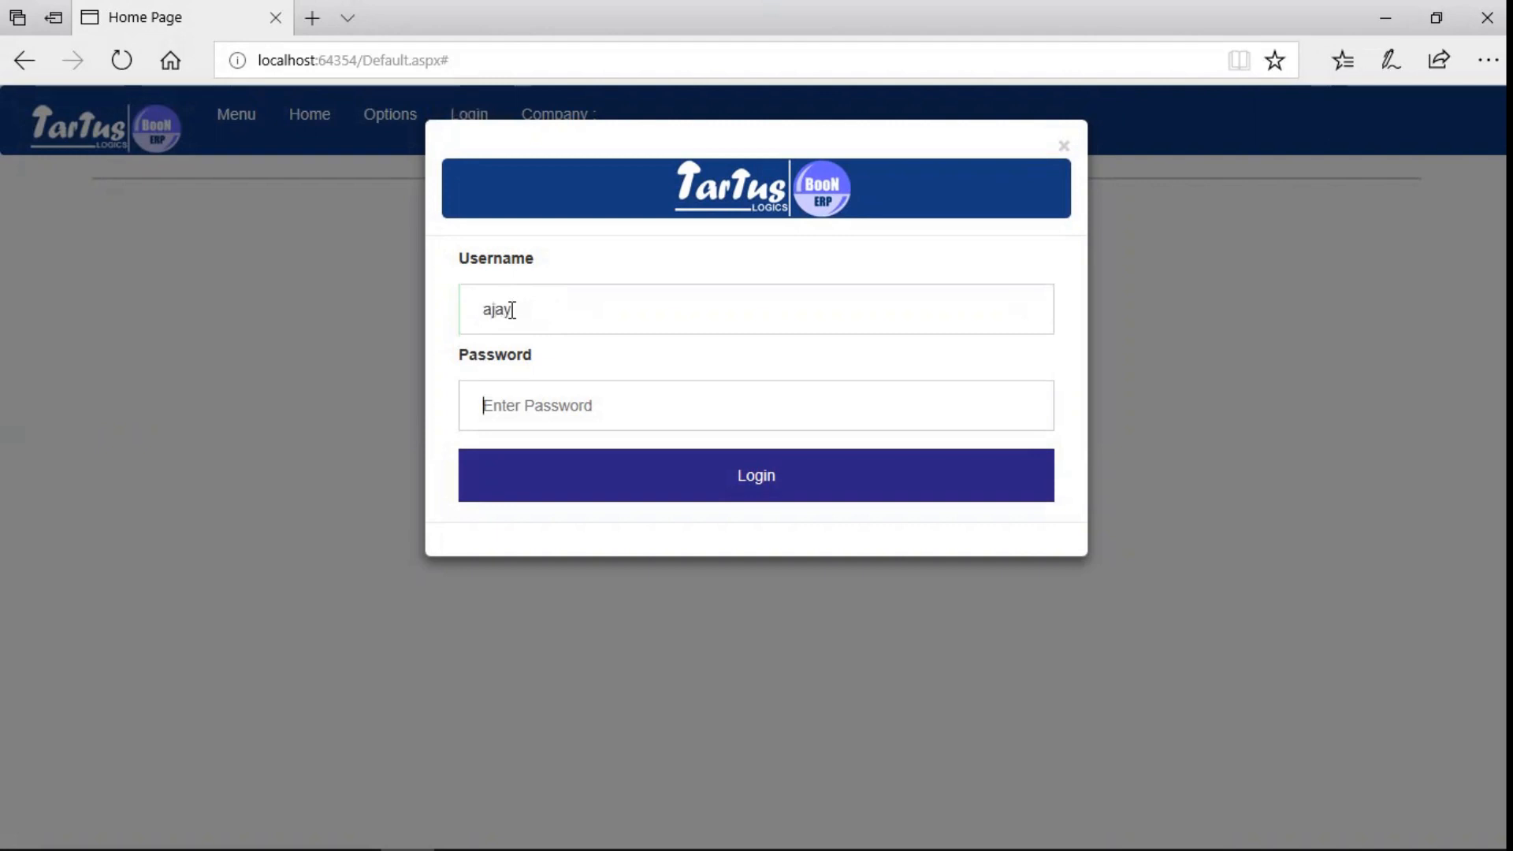
{"action": "type", "text": "123"}
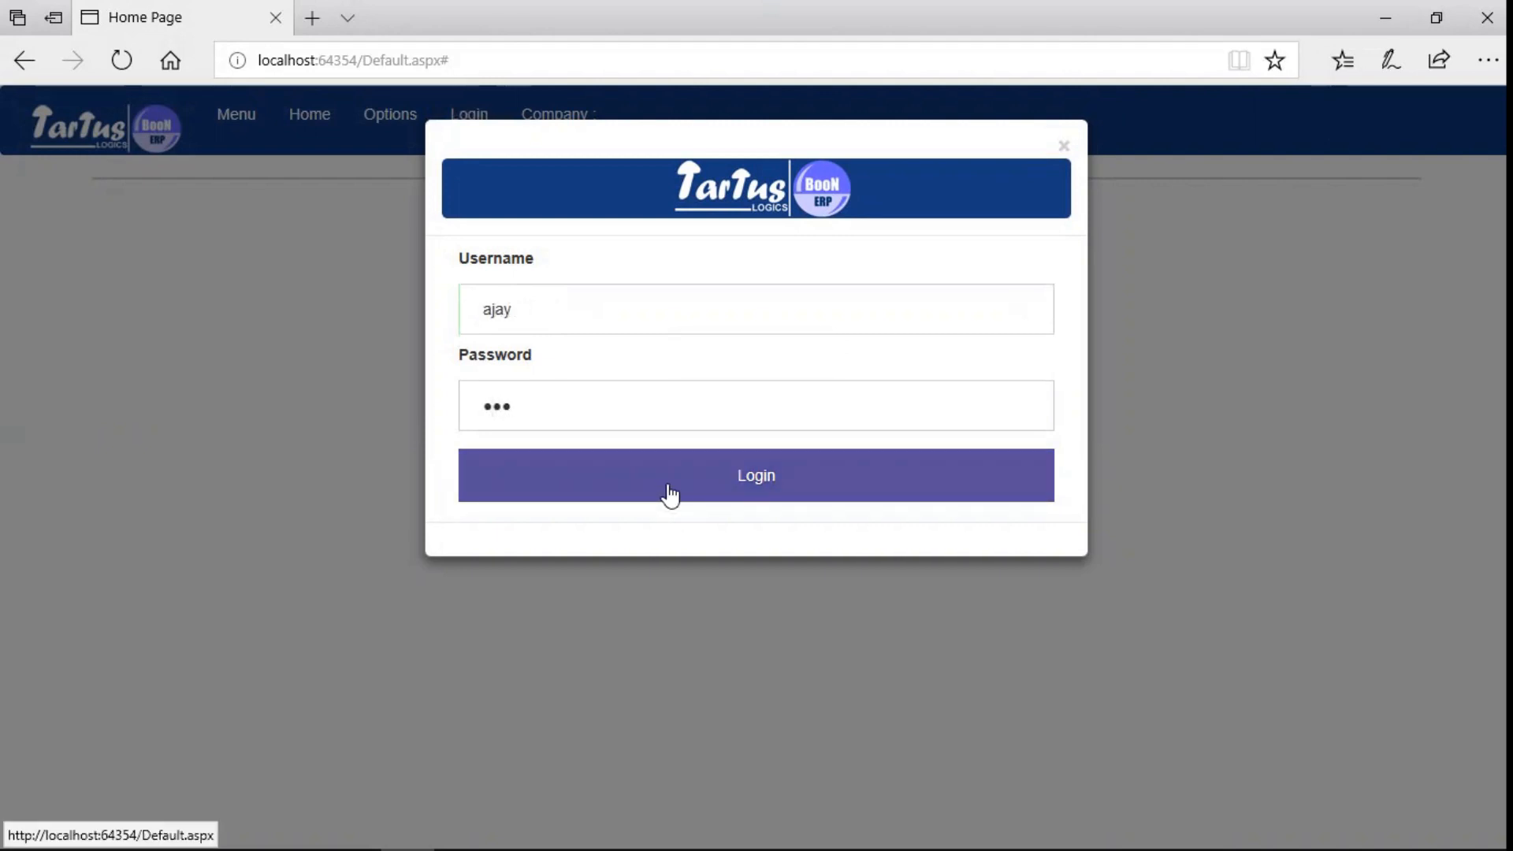
{"action": "left_click", "coordinate": [671, 495]}
- Open User Information and give the new user a Purchase Manager role assignment
{"action": "left_click", "coordinate": [243, 118]}
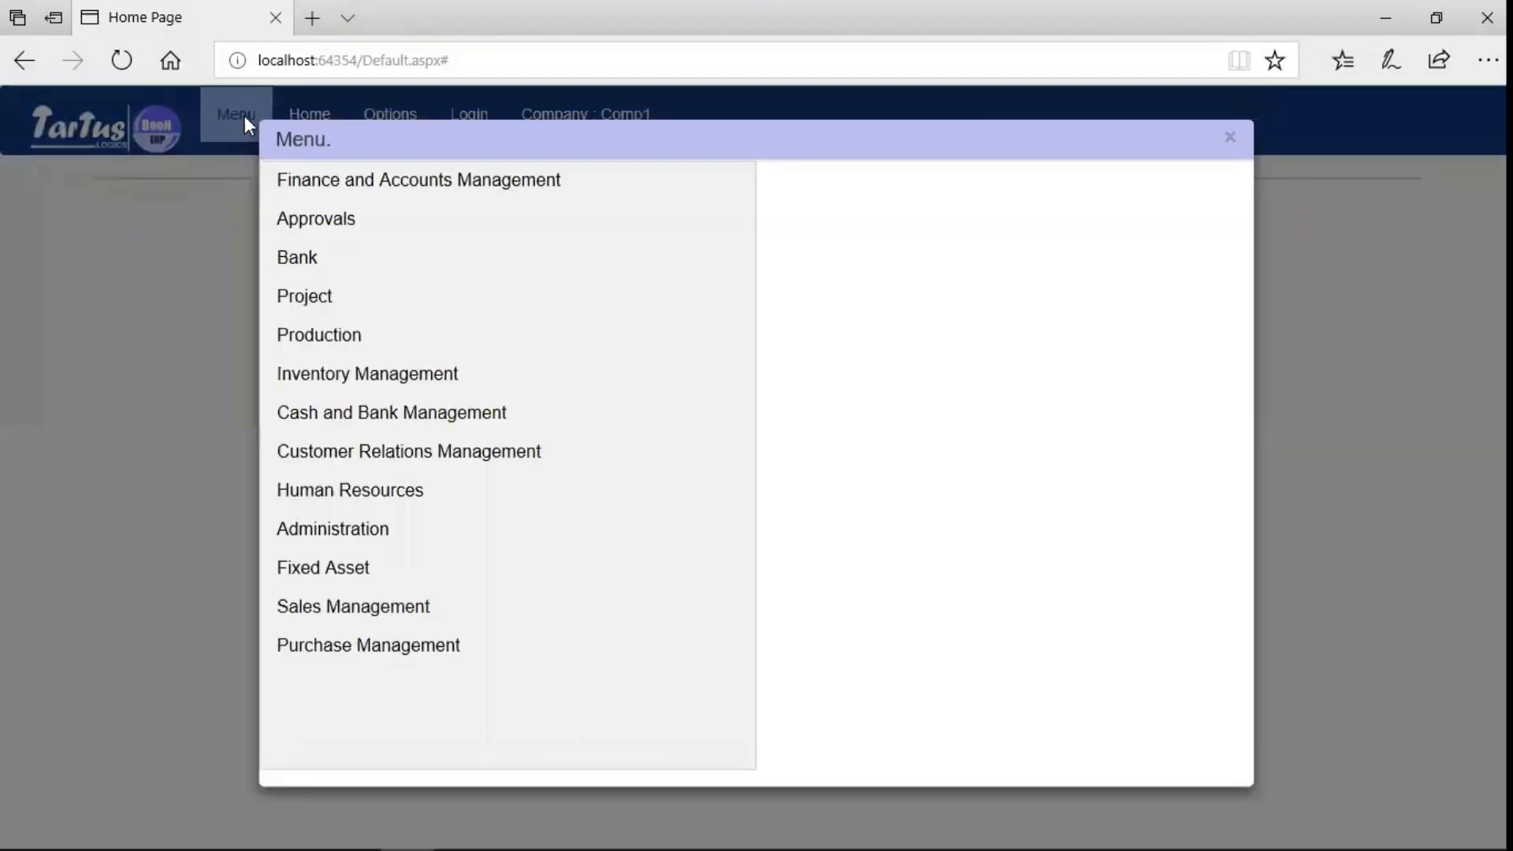
{"action": "left_click", "coordinate": [351, 544]}
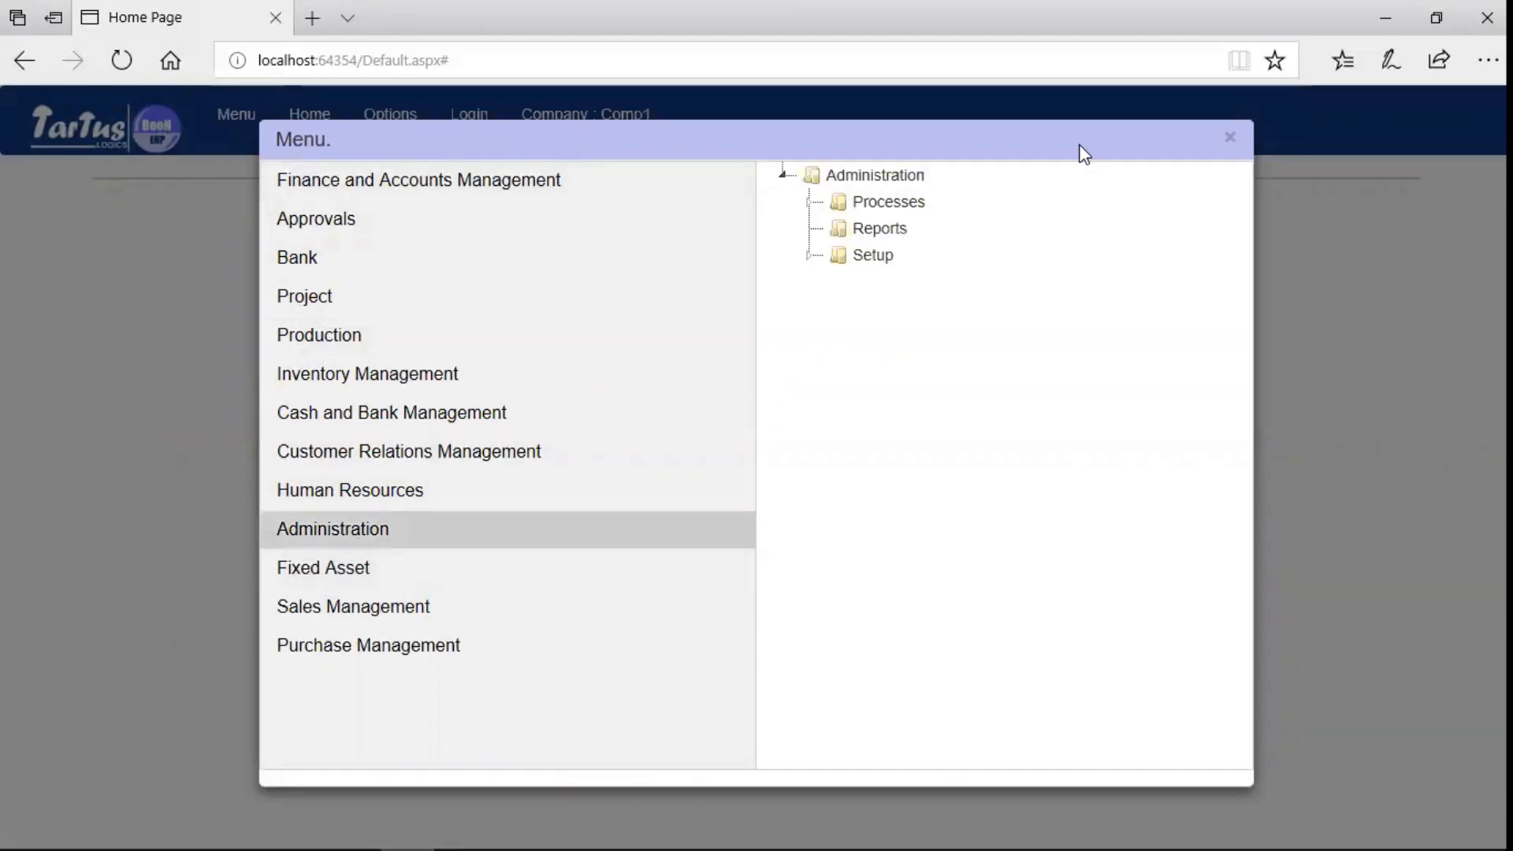
{"action": "left_click", "coordinate": [808, 203]}
{"action": "left_click", "coordinate": [898, 256]}
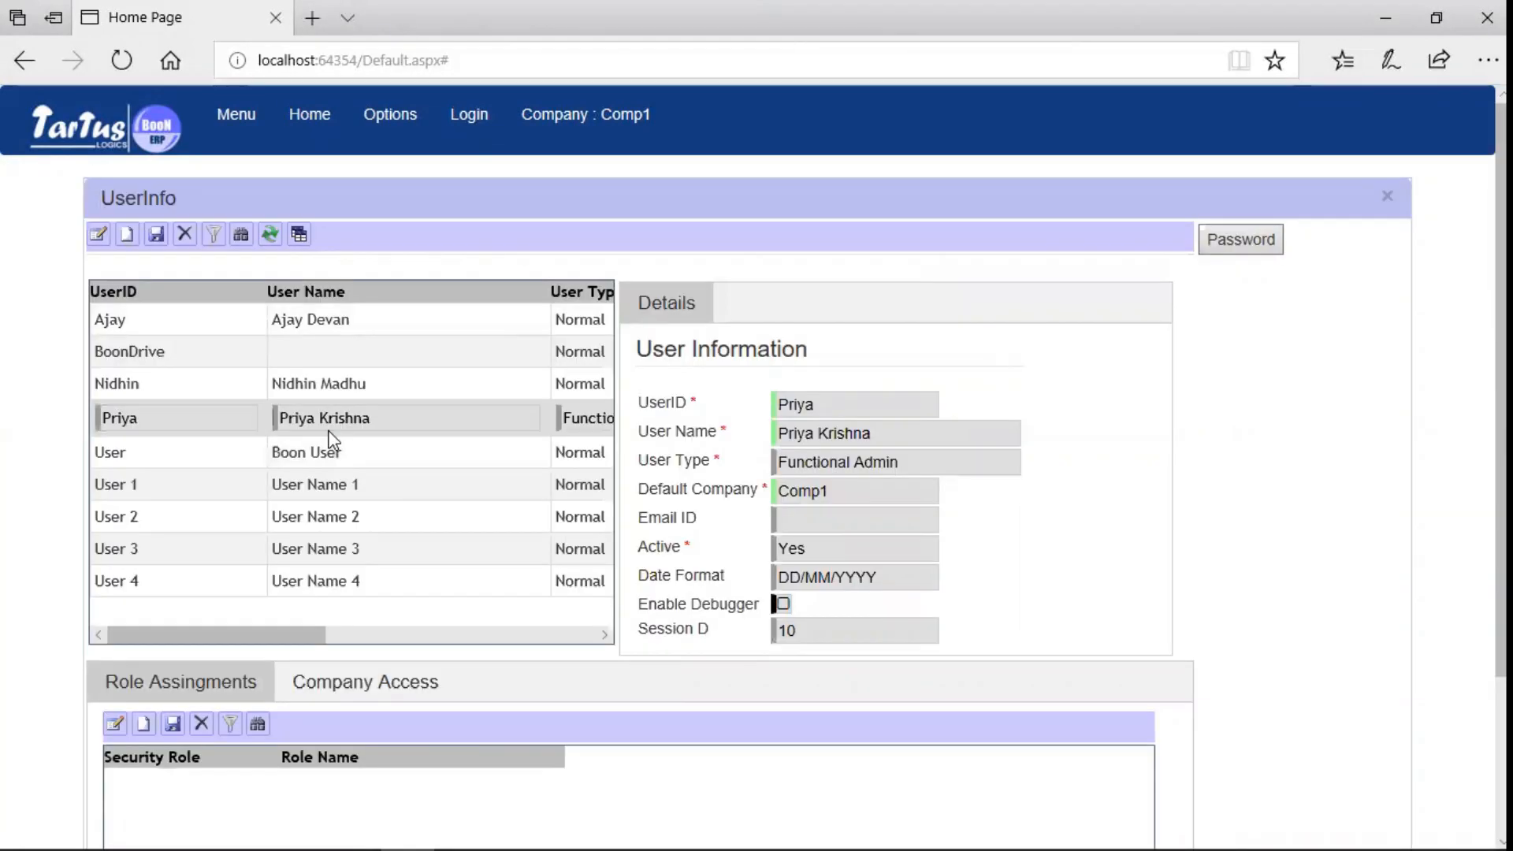
{"action": "left_click", "coordinate": [144, 724]}
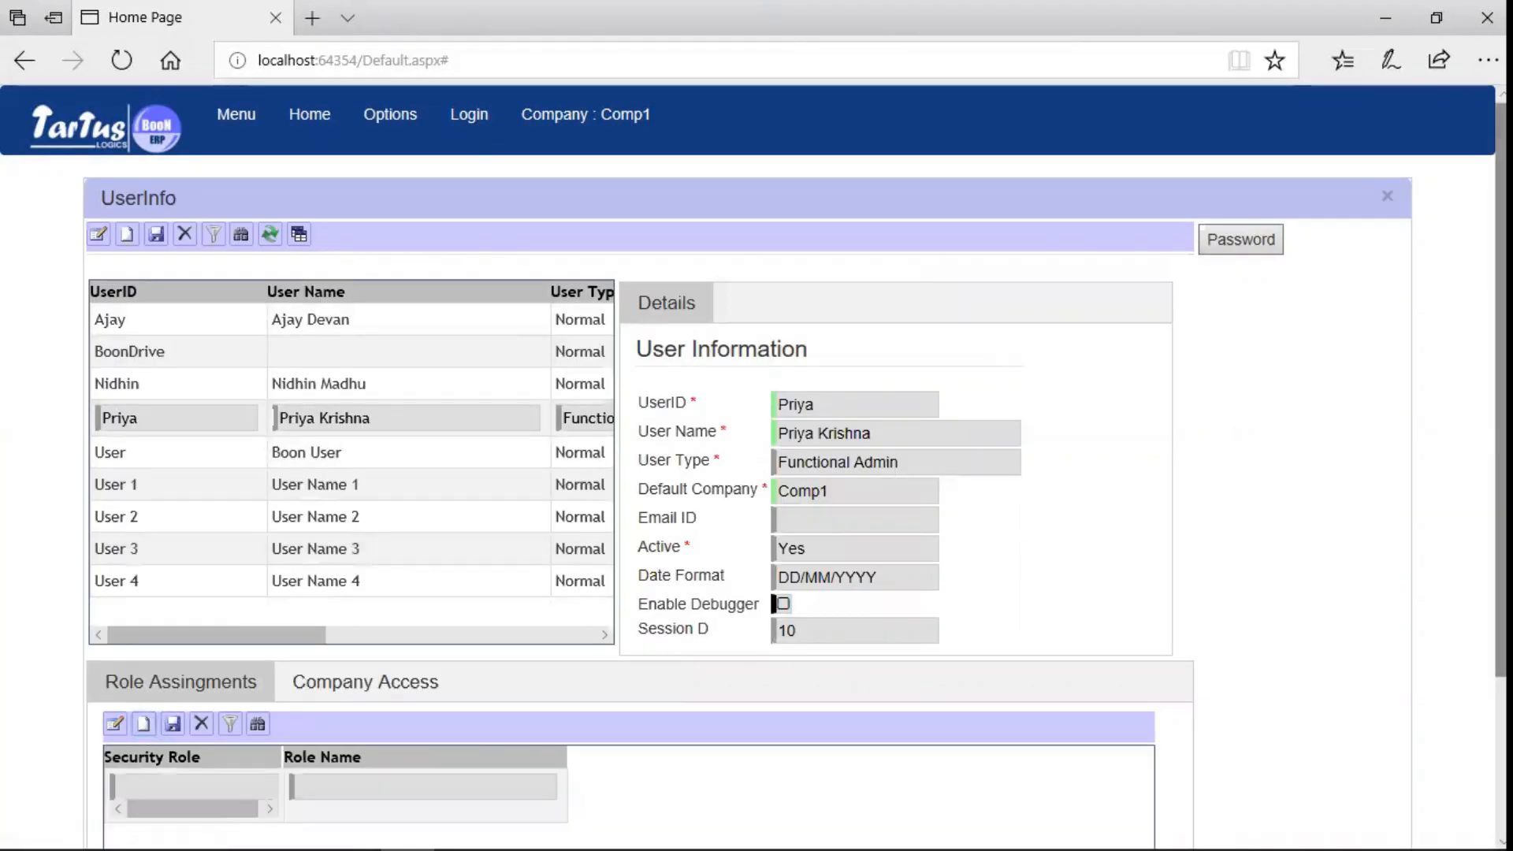
{"action": "scroll", "coordinate": [140, 733], "scroll_direction": "down", "scroll_amount": 2}
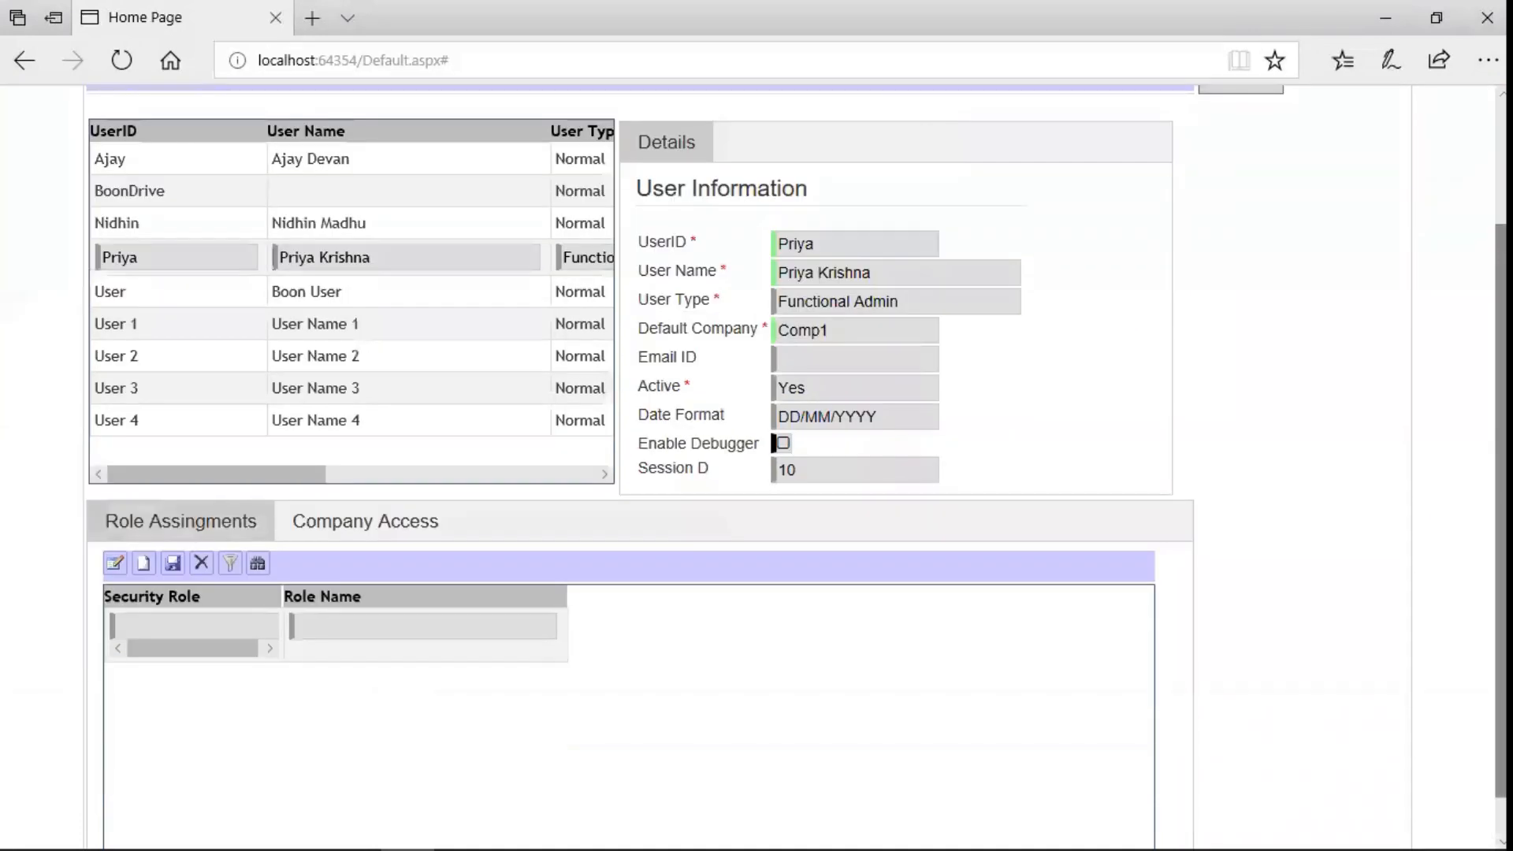
{"action": "left_click", "coordinate": [115, 562]}
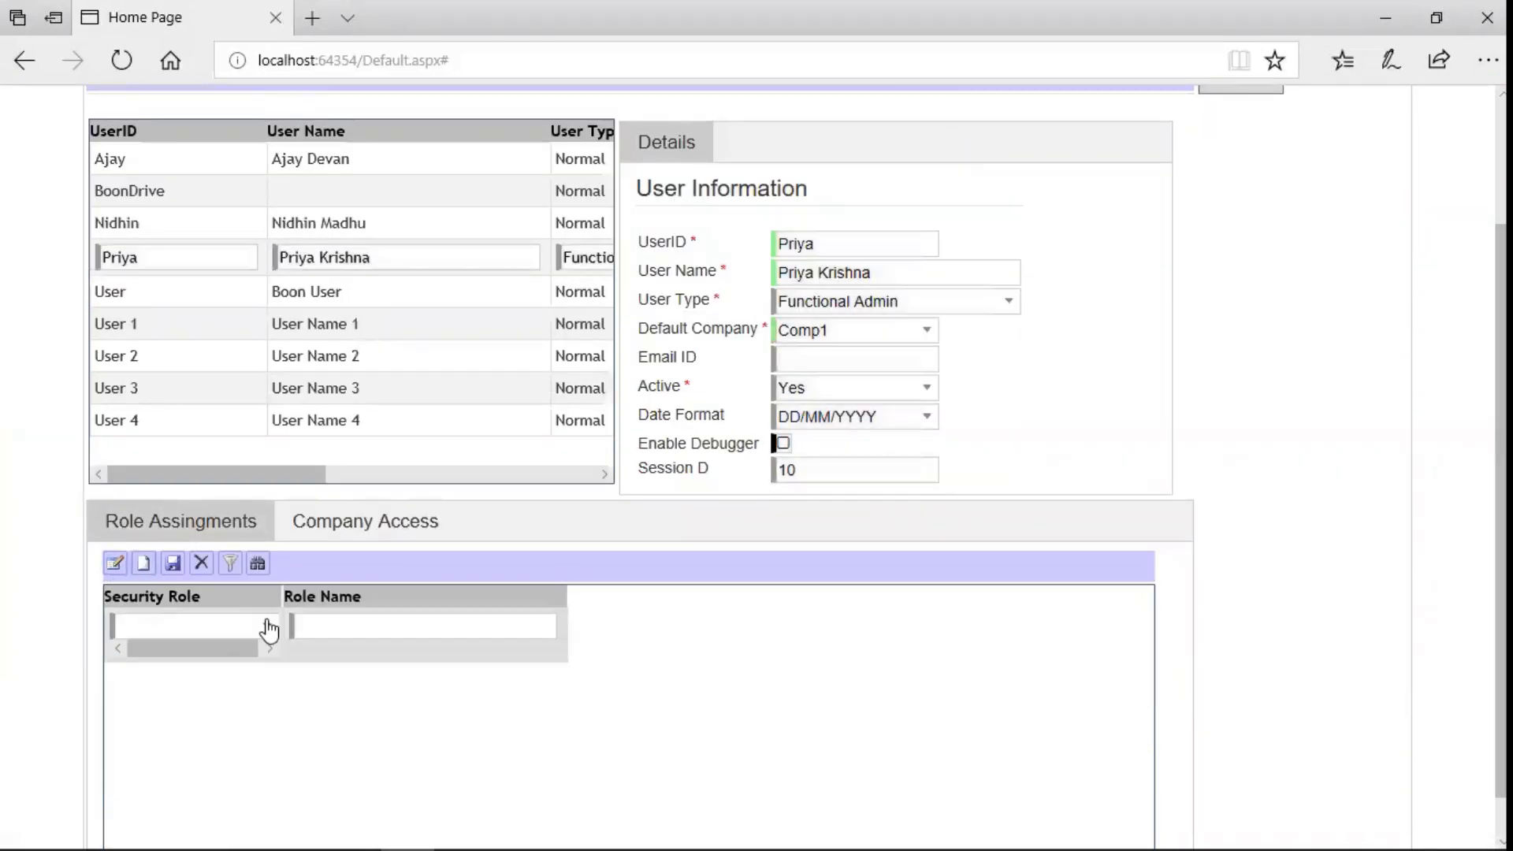
{"action": "left_click", "coordinate": [267, 624]}
{"action": "left_click", "coordinate": [357, 826]}
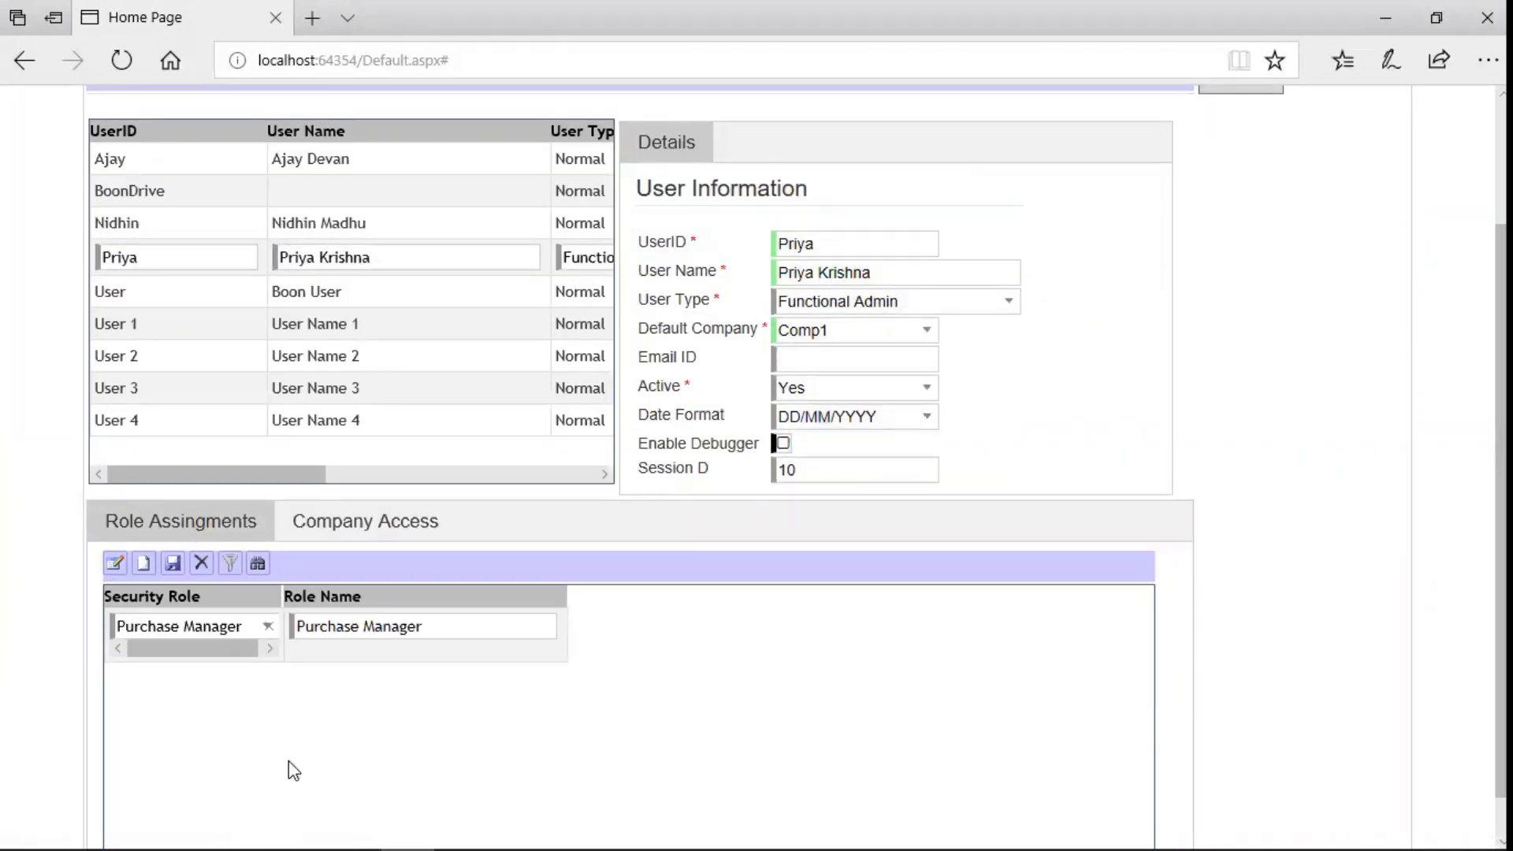
- Add company access for Comp1 and save the user record
{"action": "left_click", "coordinate": [378, 523]}
{"action": "left_click", "coordinate": [143, 723]}
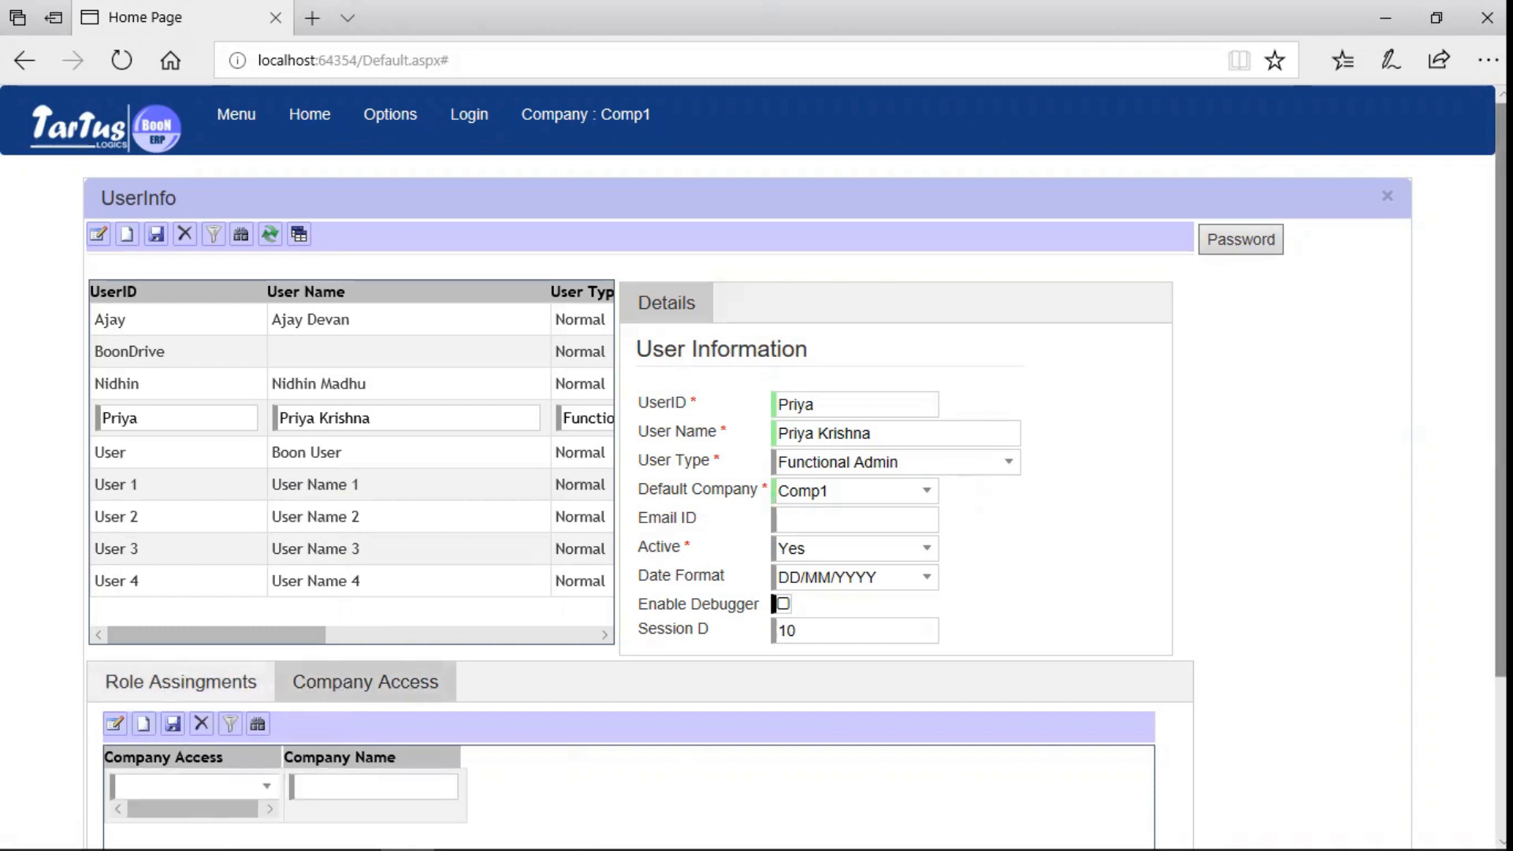
{"action": "scroll", "coordinate": [459, 658], "scroll_direction": "down", "scroll_amount": 2}
{"action": "left_click", "coordinate": [267, 663]}
{"action": "left_click", "coordinate": [179, 739]}
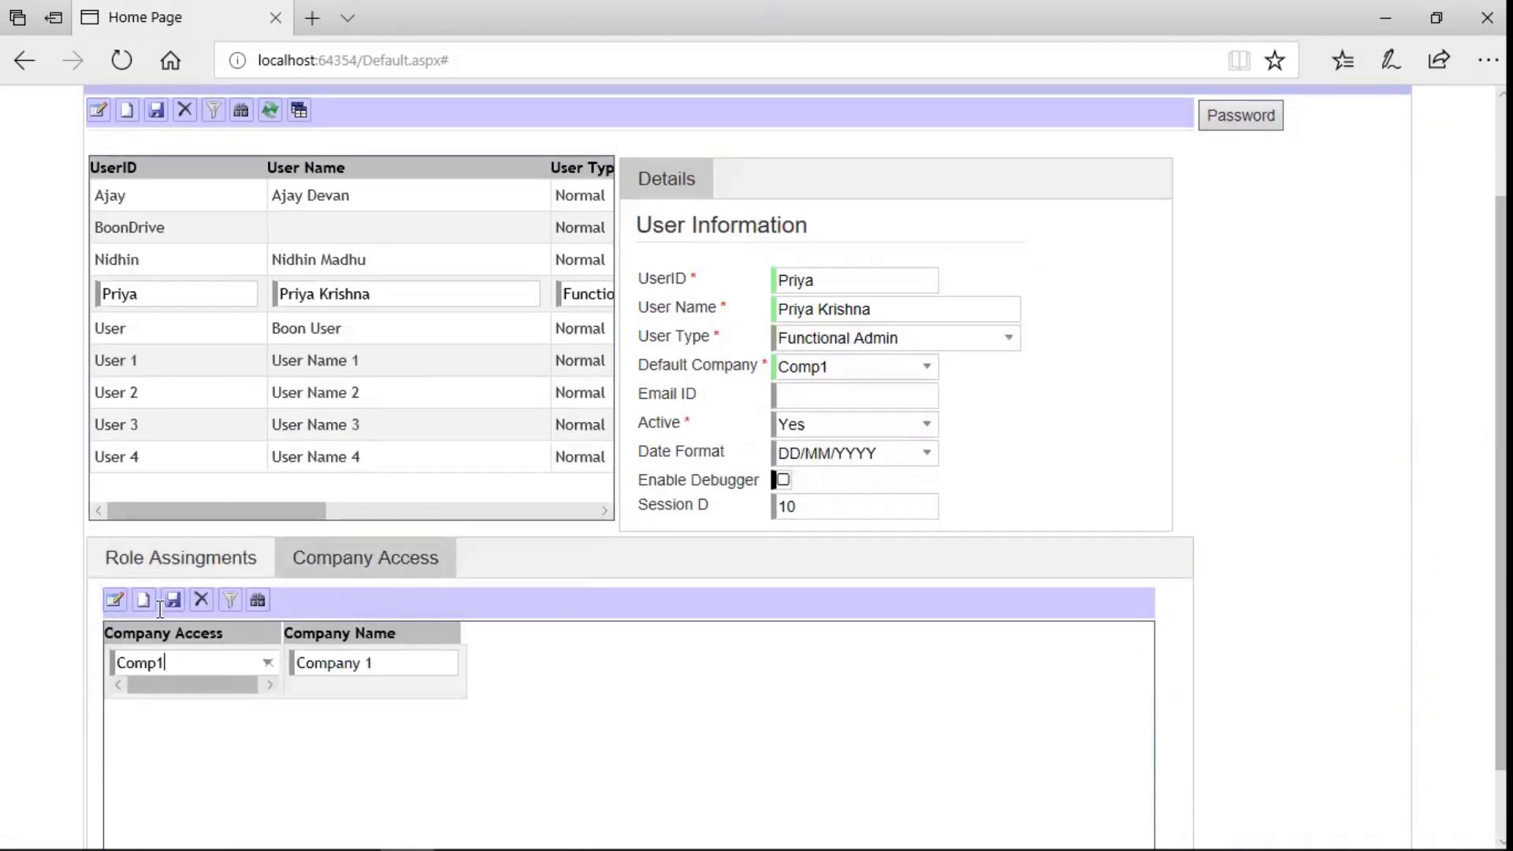
{"action": "left_click", "coordinate": [175, 602]}
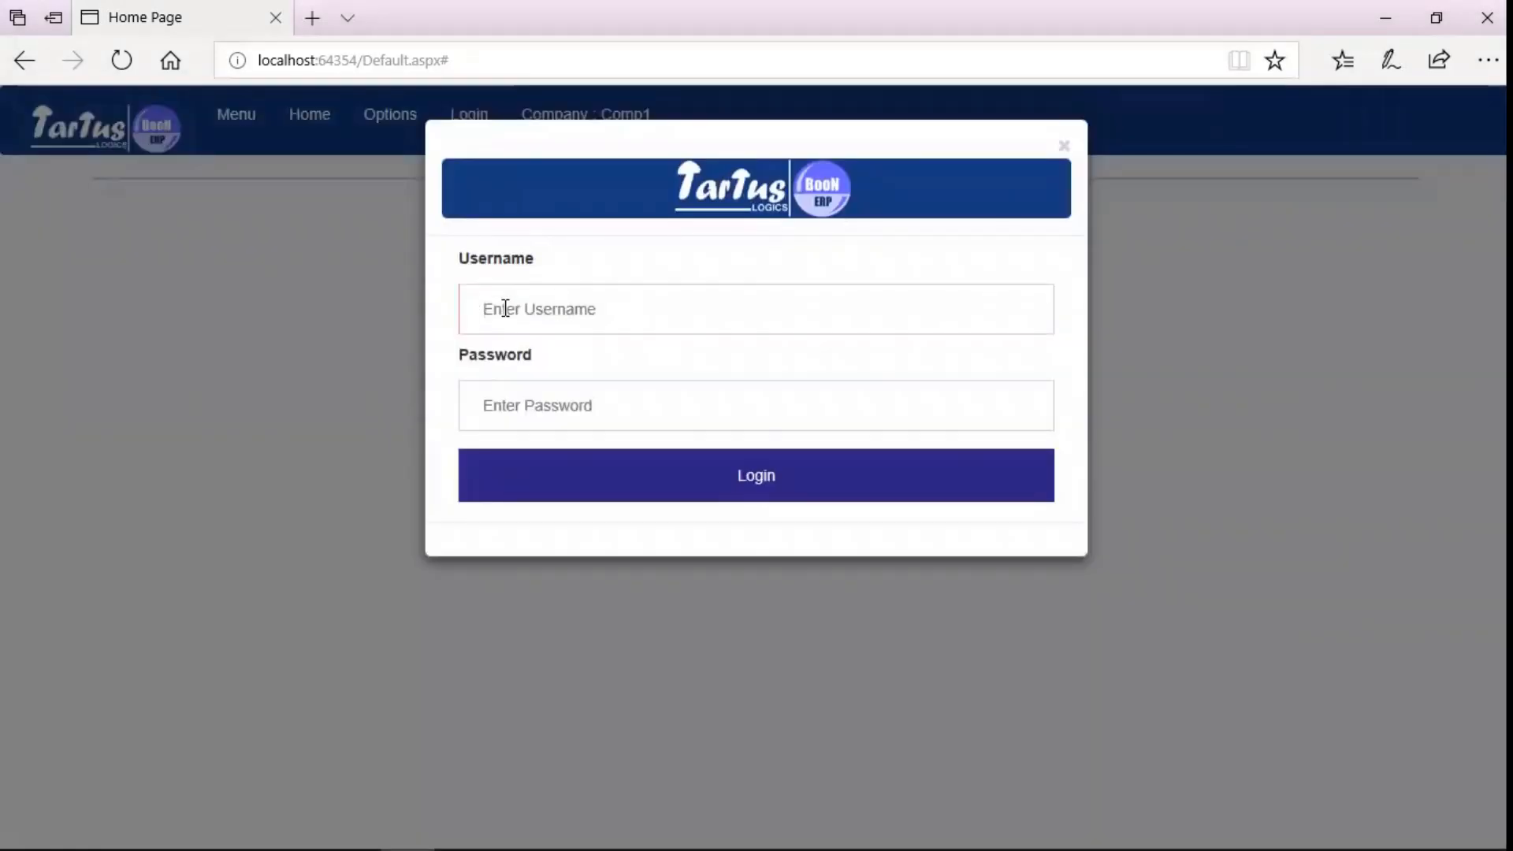
- Log in as the new user and expand Purchase Management > Processes to find Vendor Invoice
{"action": "type", "text": "priya"}
{"action": "key", "text": "Tab"}
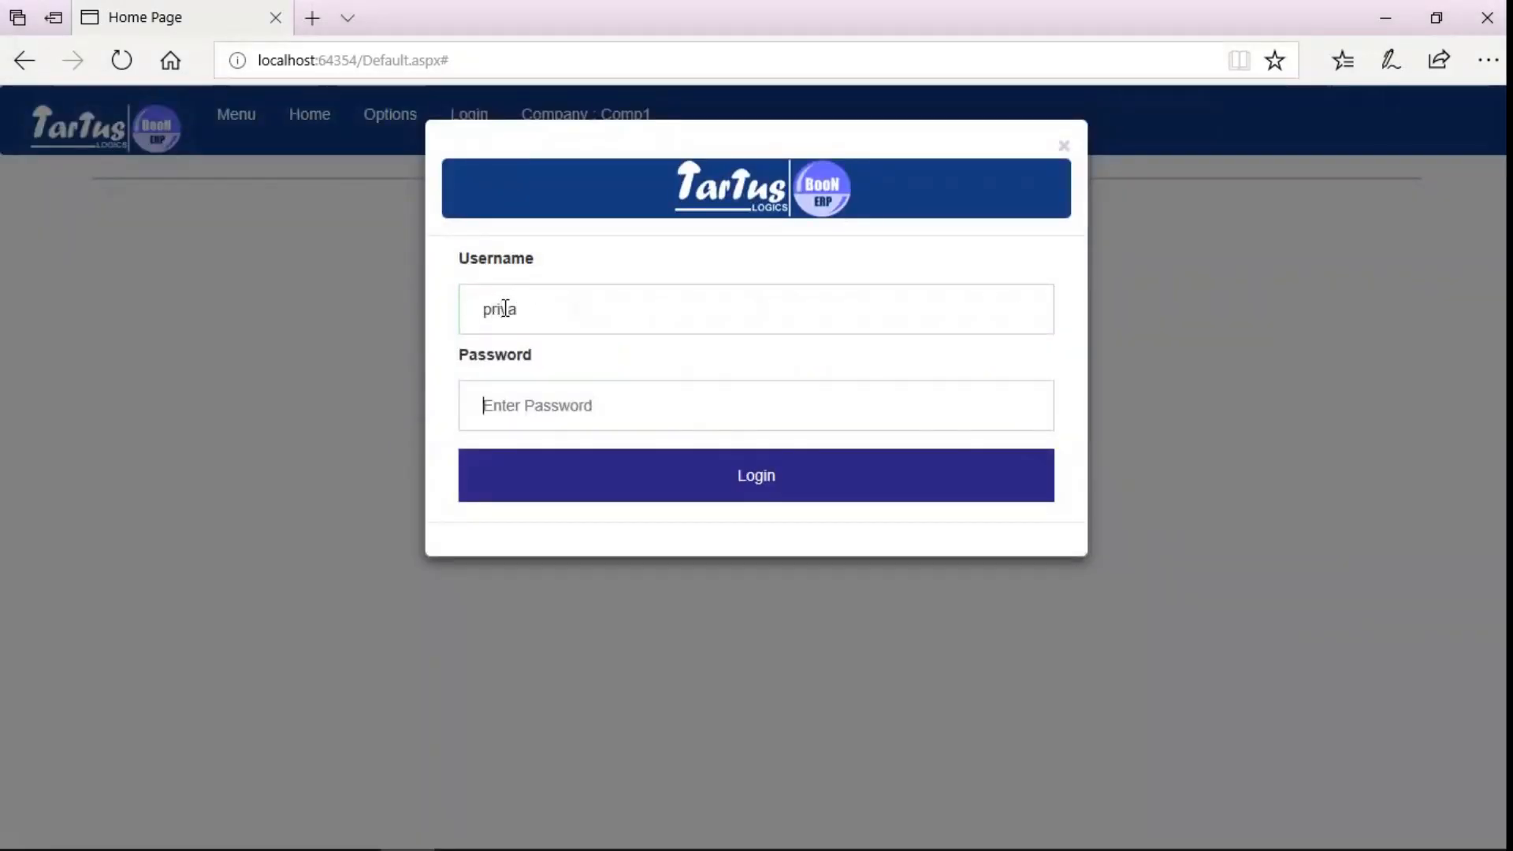
{"action": "type", "text": "1234"}
{"action": "key", "text": "Return"}
{"action": "left_click", "coordinate": [238, 122]}
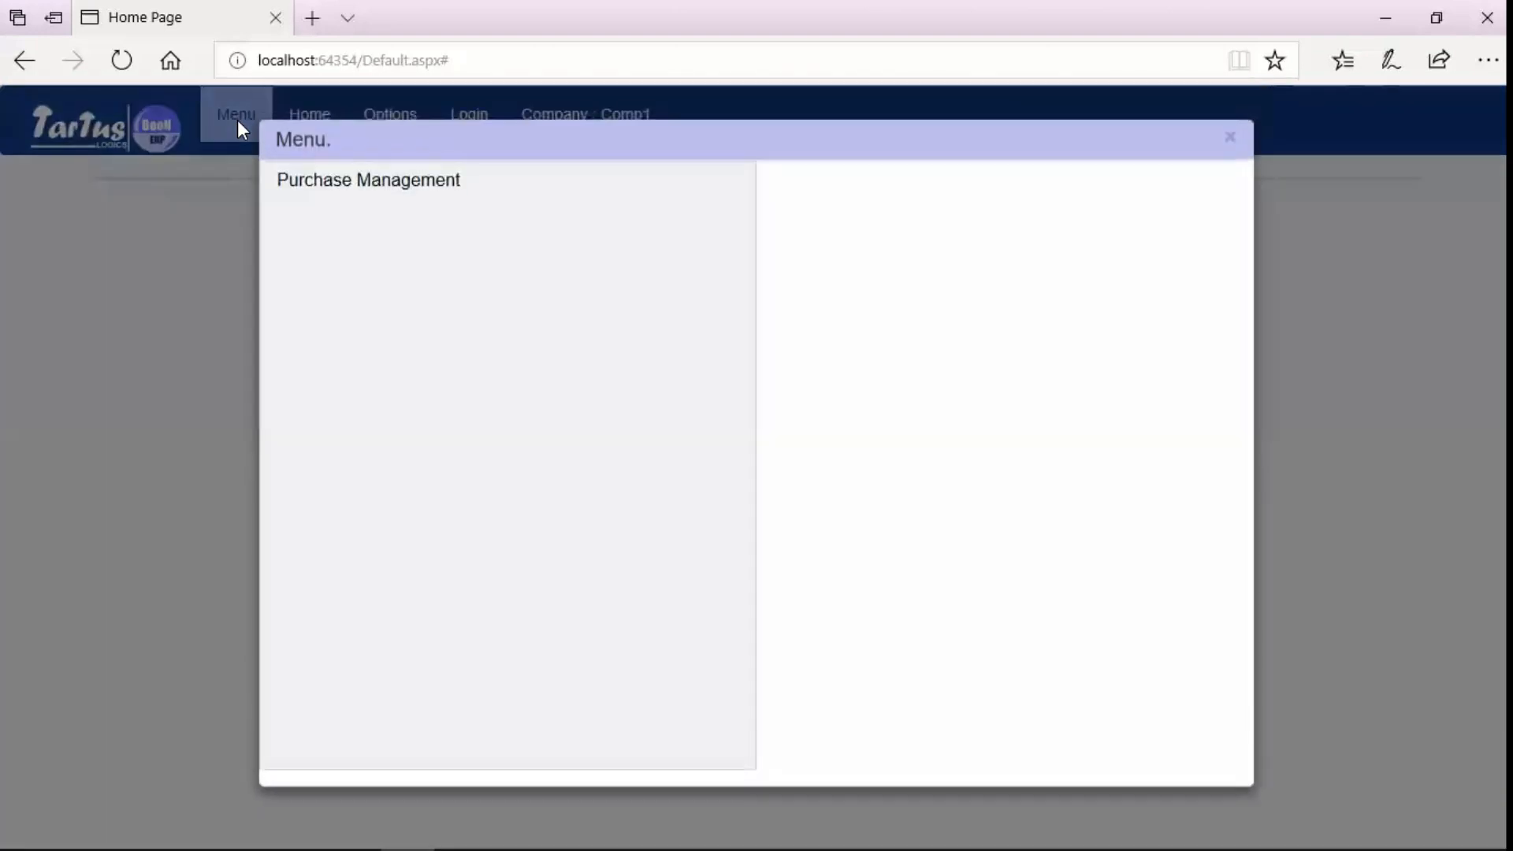
{"action": "left_click", "coordinate": [319, 193]}
{"action": "left_click", "coordinate": [812, 203]}
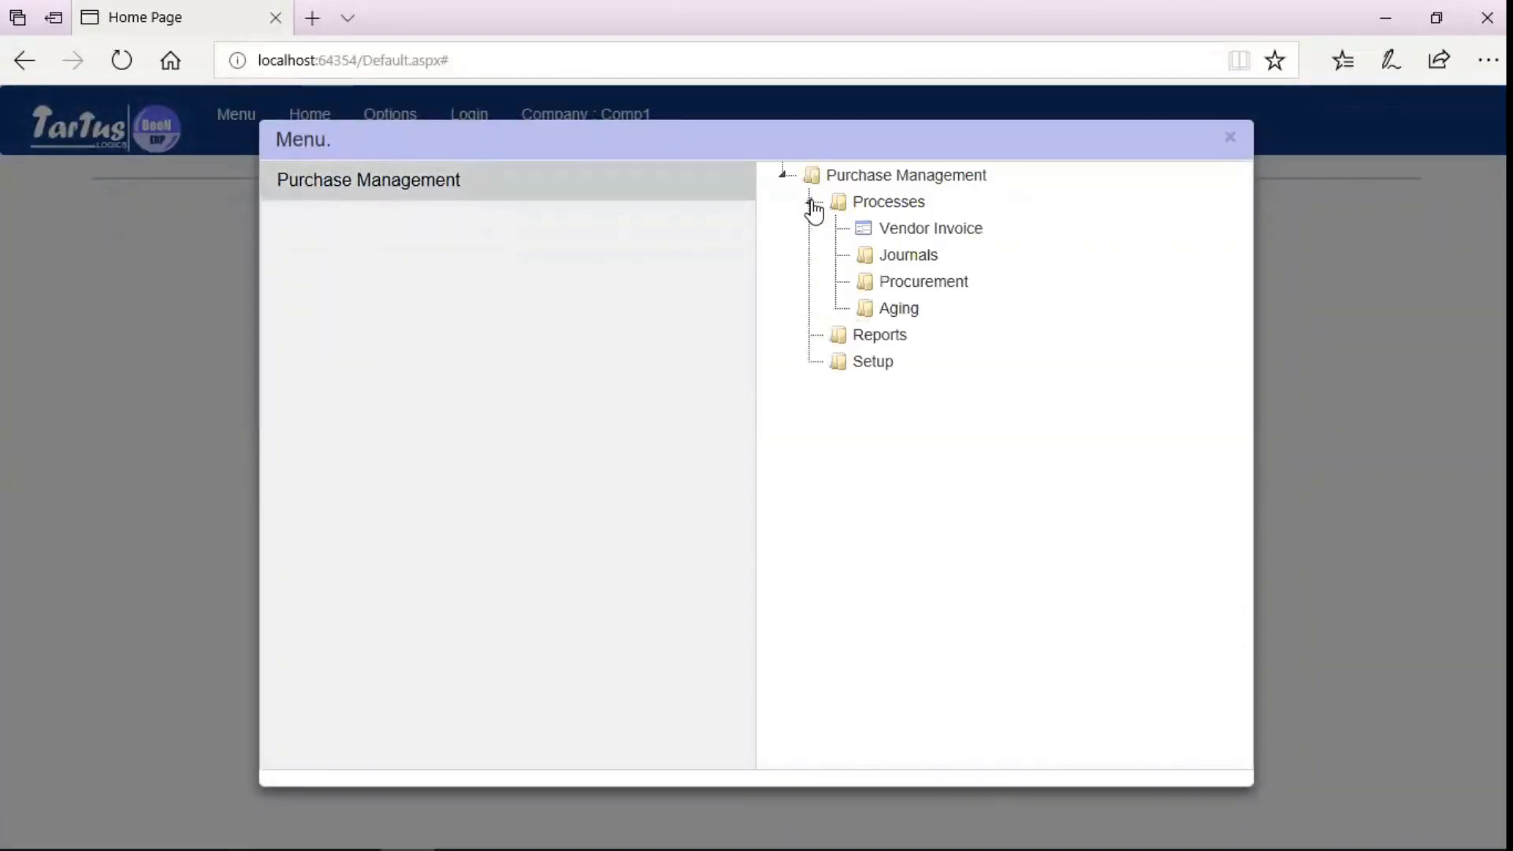